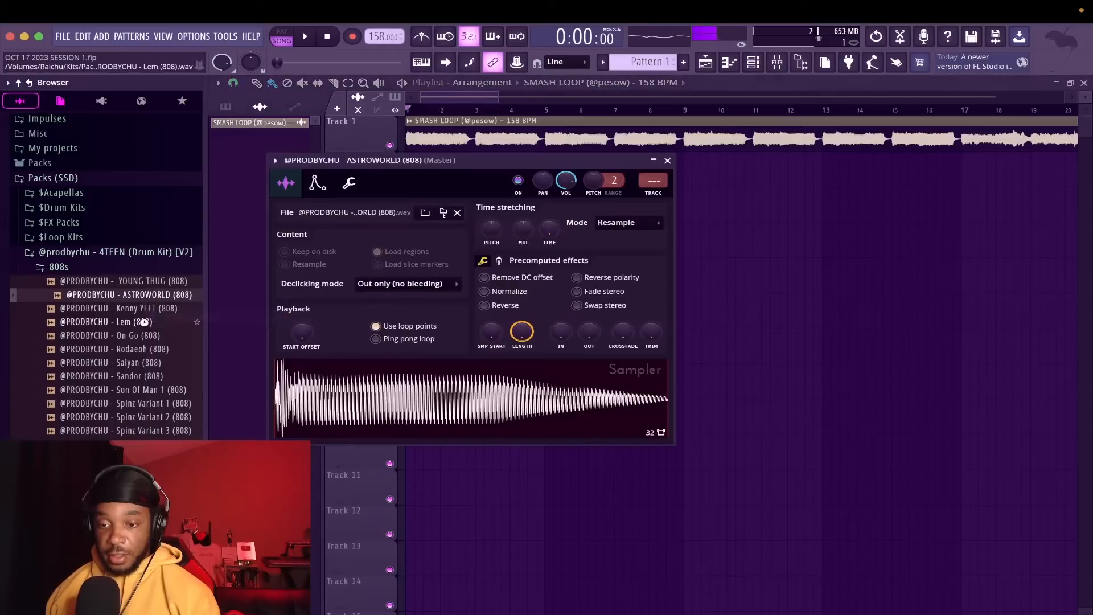
# Audition several samples in the 808s folder, load Son Of Man 1 (808) into a new channel, and close the ASTROWORLD sampler window
pyautogui.click(142, 322)
pyautogui.click(148, 336)
pyautogui.click(144, 350)
pyautogui.click(141, 391)
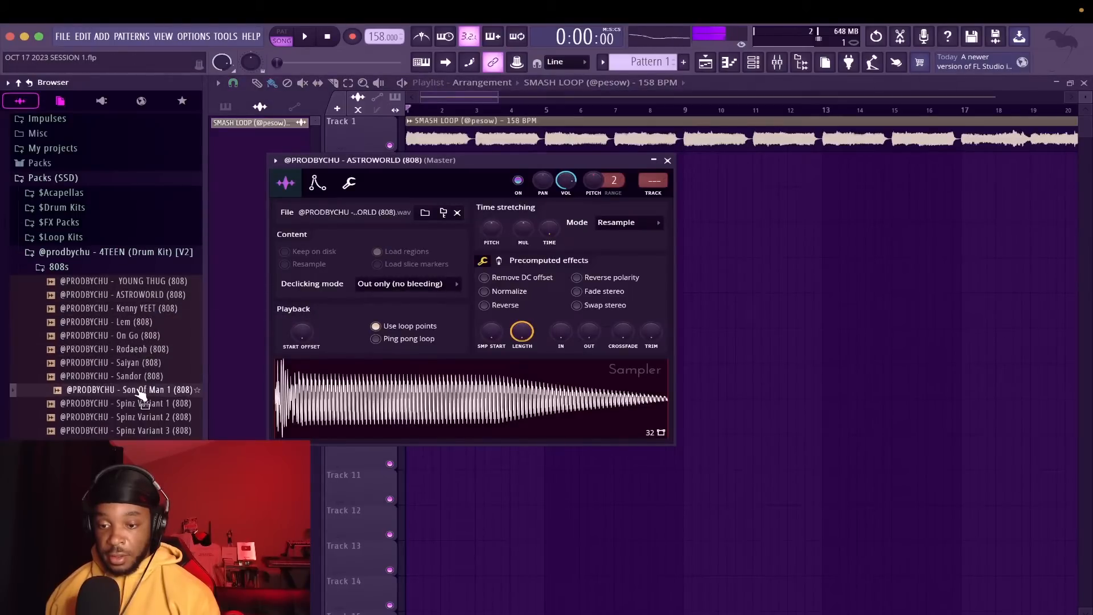
pyautogui.rightClick(142, 392)
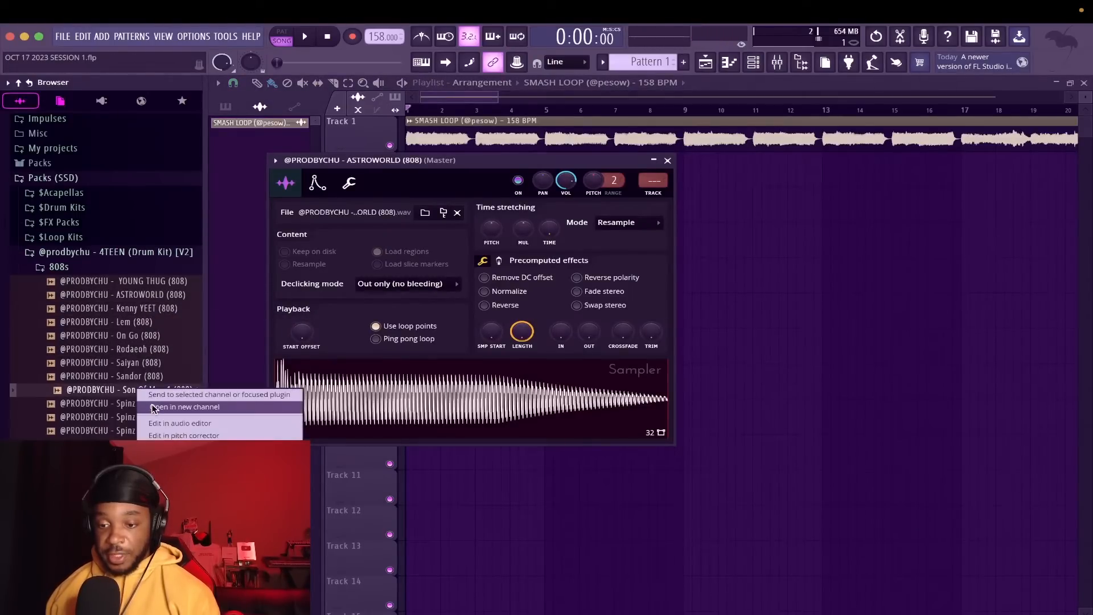
pyautogui.click(154, 408)
pyautogui.click(688, 177)
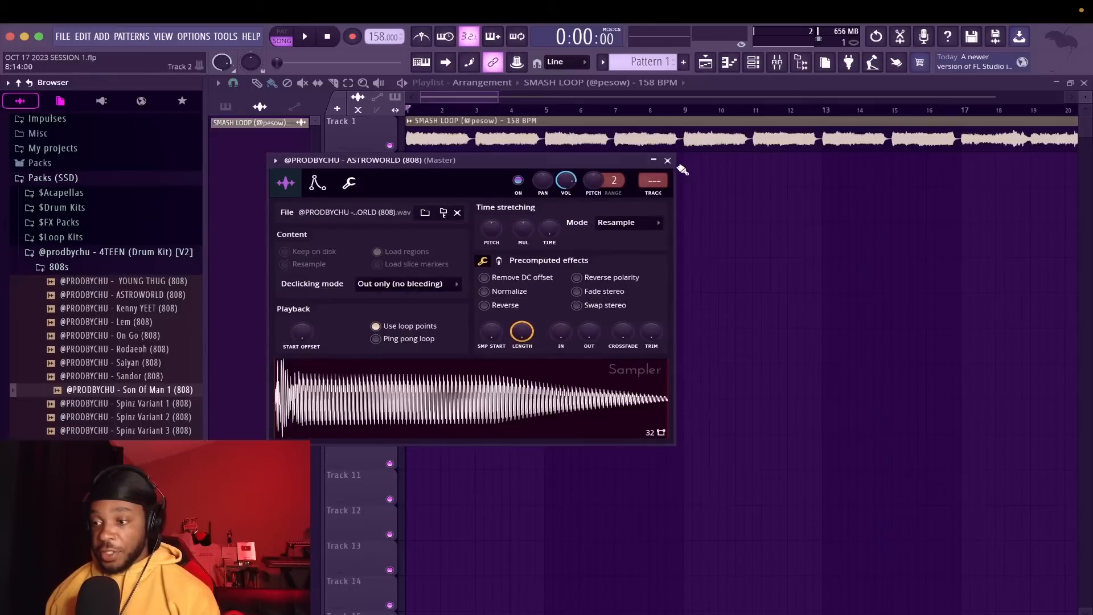
pyautogui.click(667, 160)
pyautogui.click(80, 268)
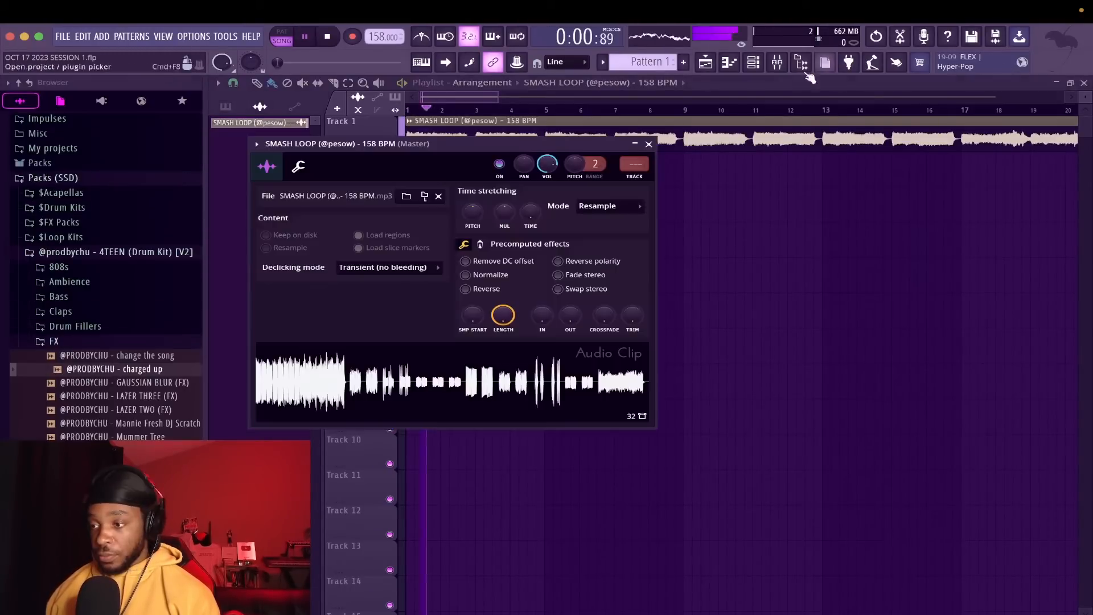
# Name mixer insert 1 melody and set up the send routing from insert 4 to insert 5
pyautogui.click(780, 65)
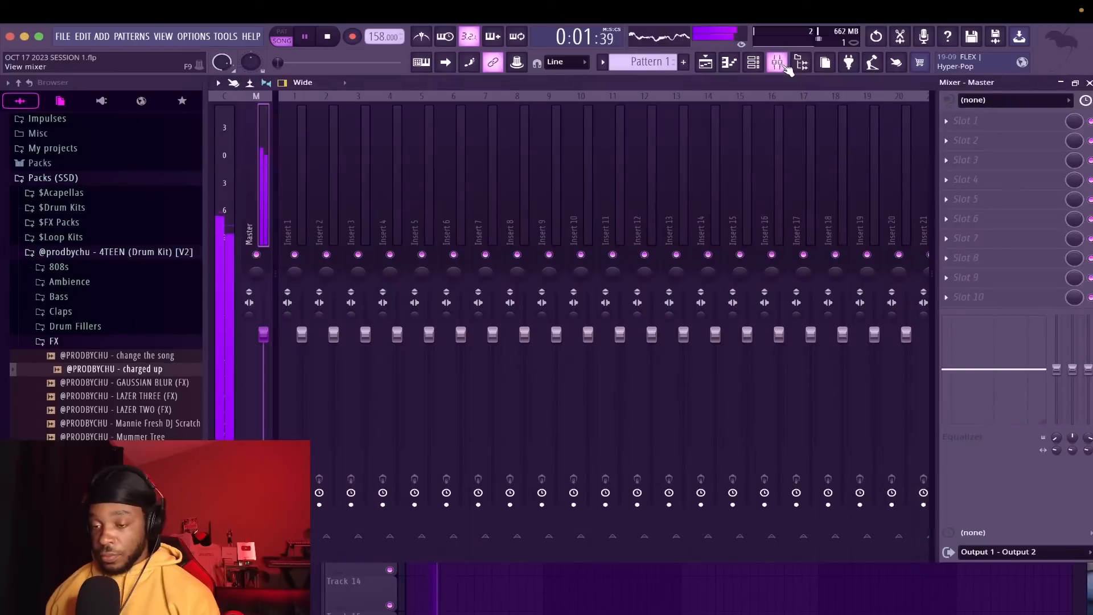
pyautogui.rightClick(292, 235)
pyautogui.press('f')
pyautogui.press('Return')
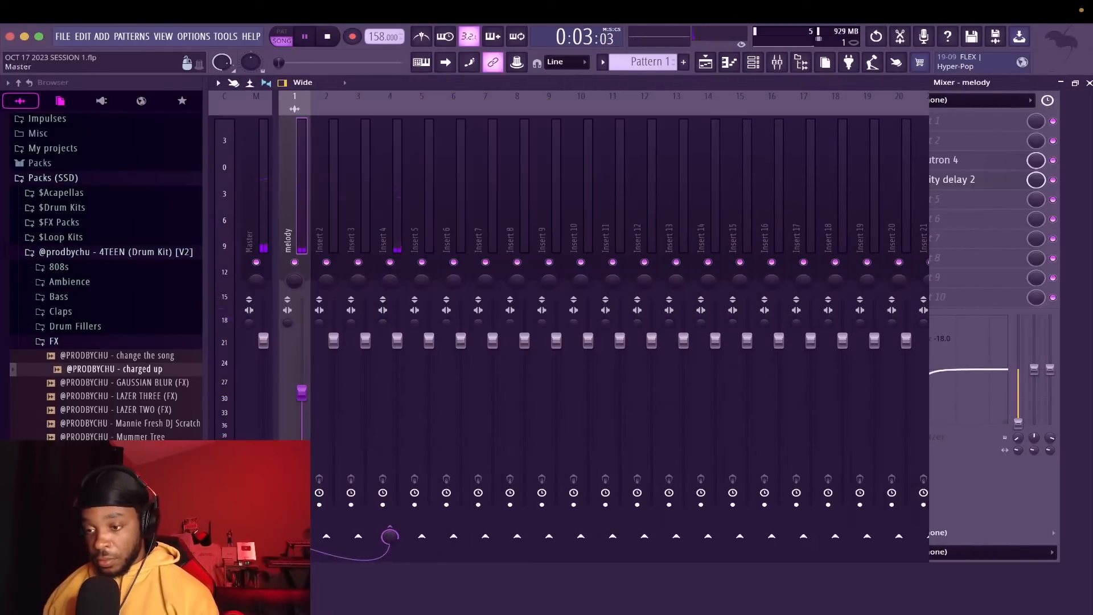
pyautogui.click(399, 244)
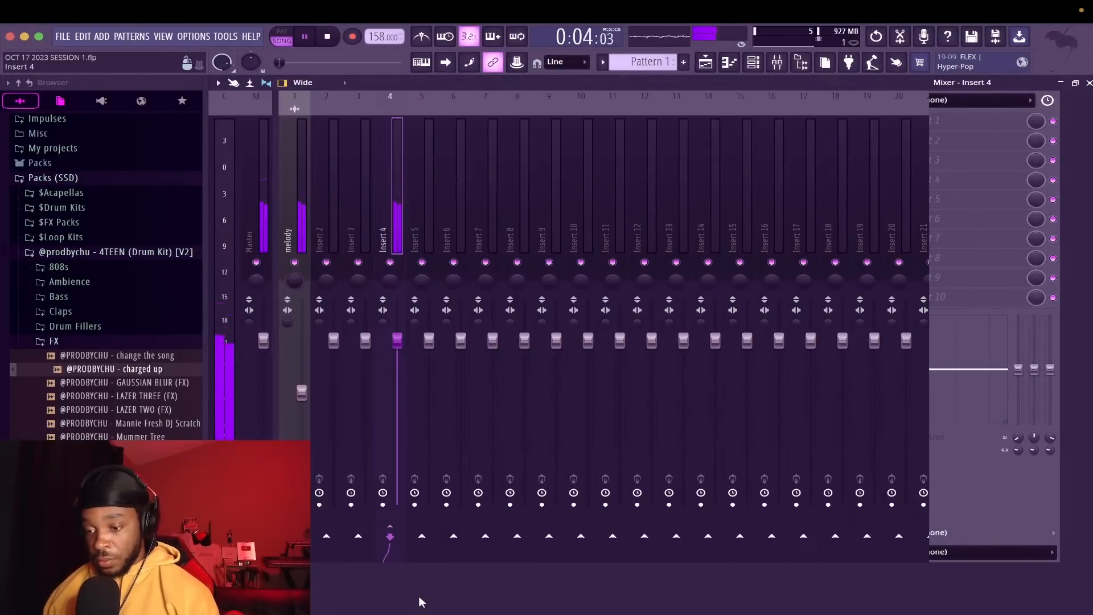
pyautogui.click(421, 536)
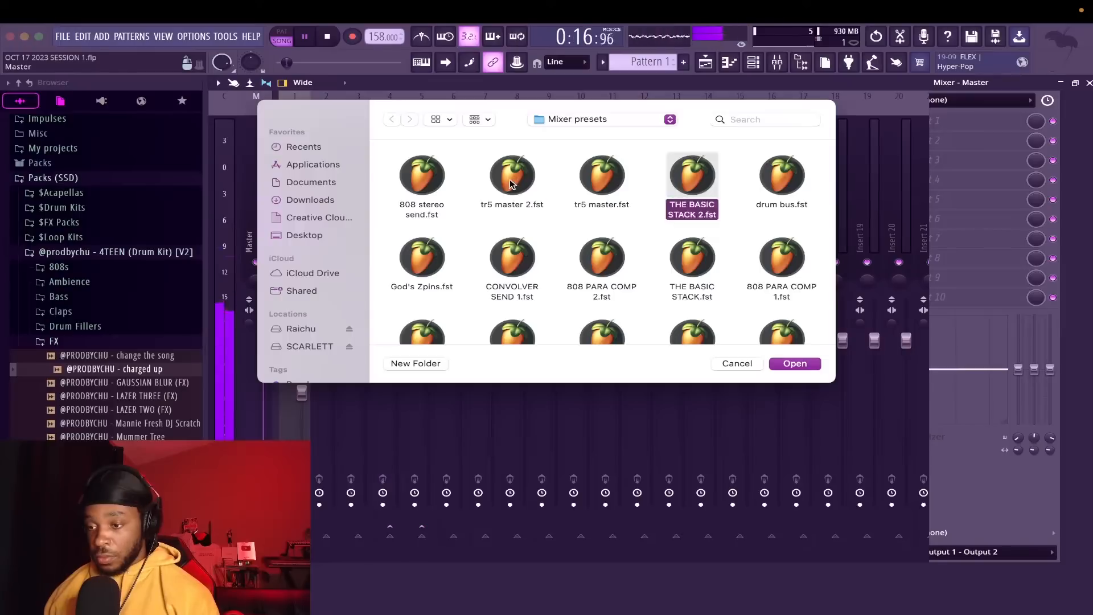
# Load the presets tr5 master 2 on the Master, MELODY BUS NEUTRON 4 on insert 4 and CONVOLVER SEND 1 on insert 5, lowering insert 5's level
pyautogui.doubleClick(510, 180)
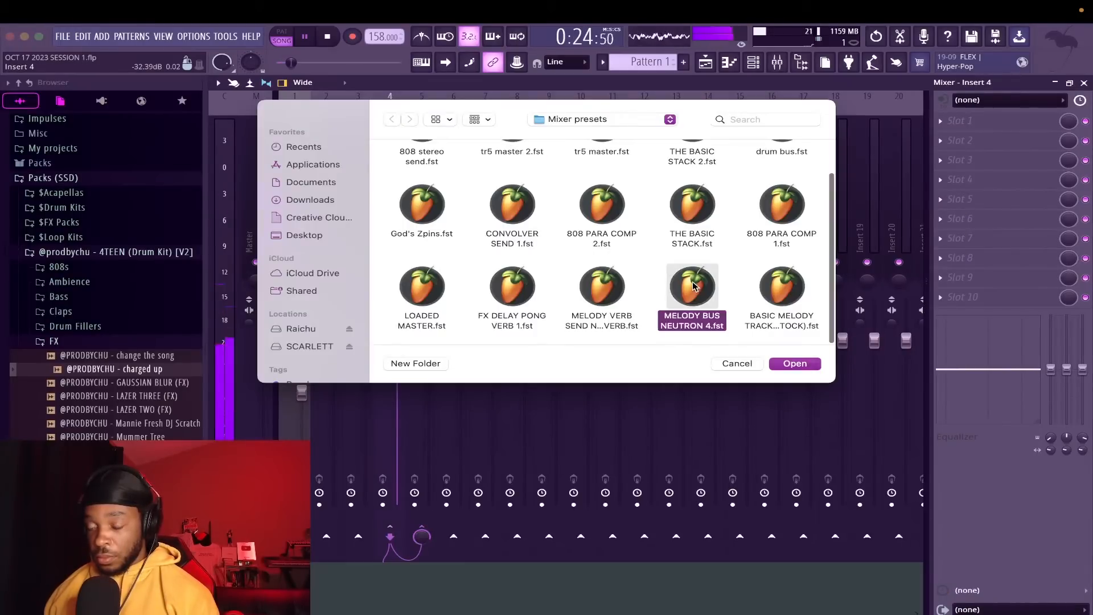
pyautogui.doubleClick(699, 288)
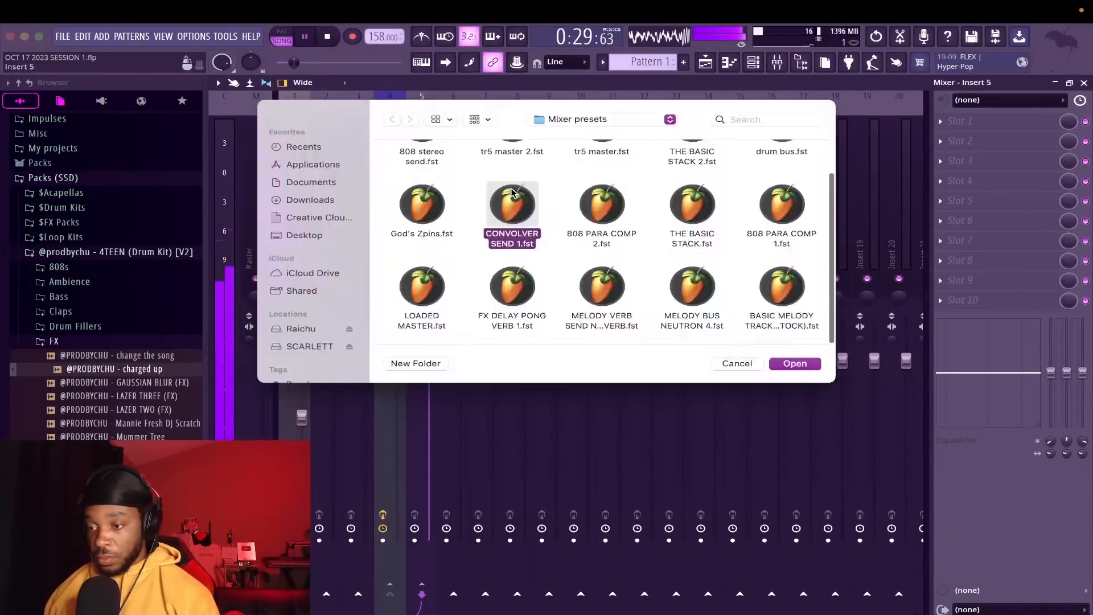
pyautogui.doubleClick(510, 213)
pyautogui.moveTo(429, 359); pyautogui.dragTo(429, 397)
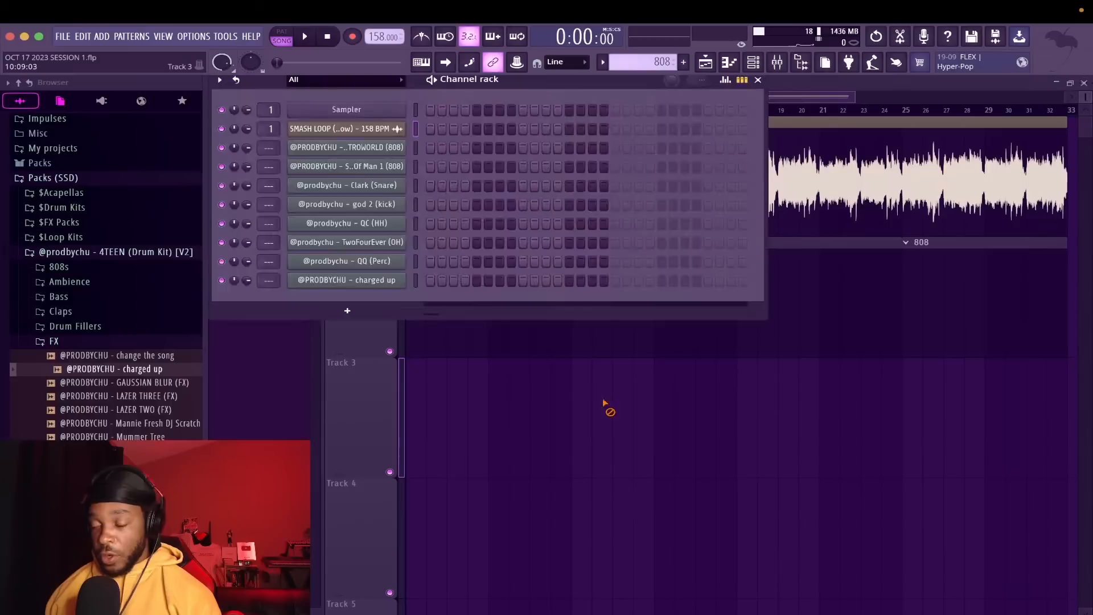
pyautogui.press('F6')
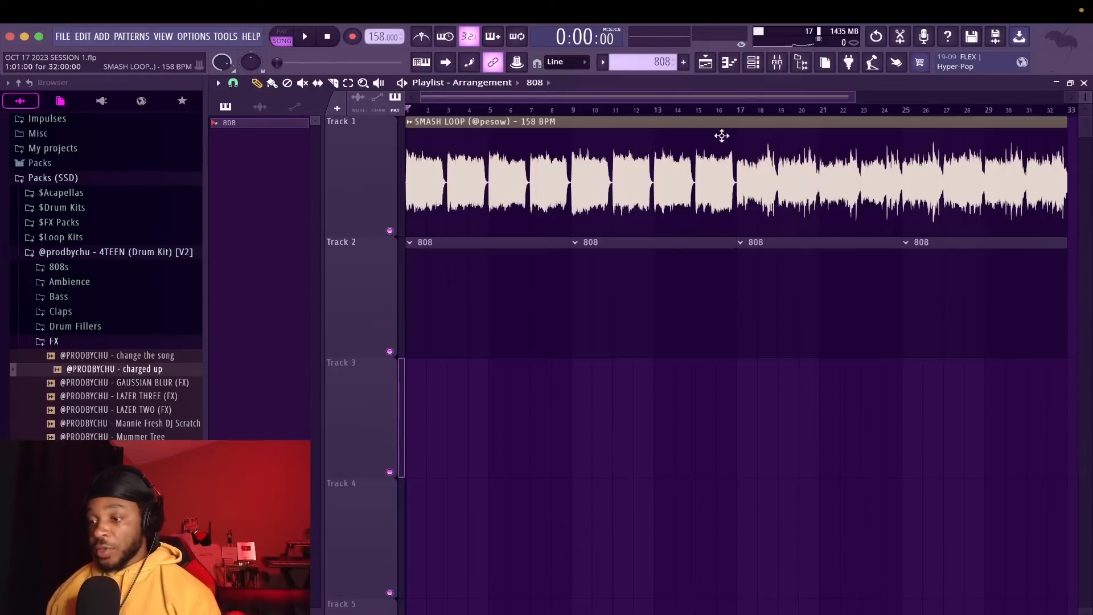
pyautogui.press('F7')
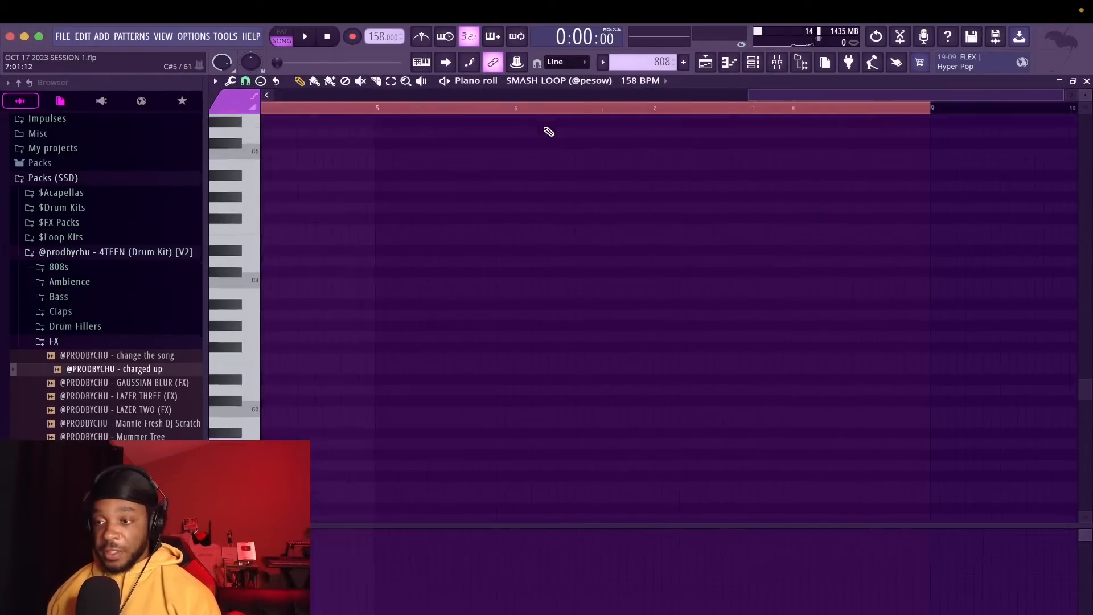
pyautogui.click(1087, 80)
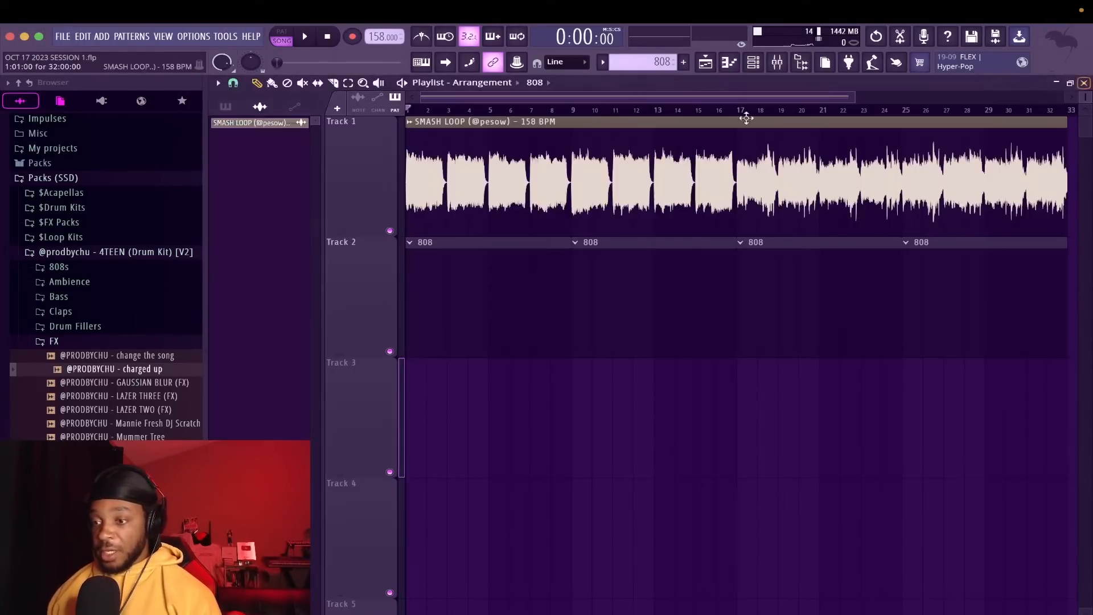
# Program a Son Of Man 1 (808) bassline with the notes D6, A#5, A#5 and A5 across the first four bars
pyautogui.click(753, 62)
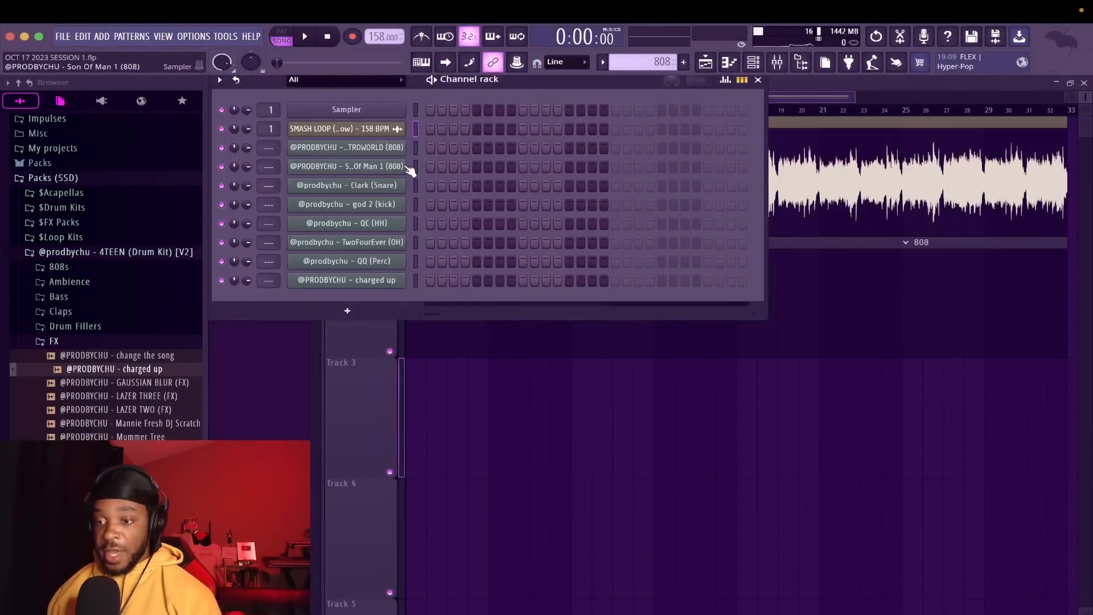
pyautogui.press('space')
pyautogui.rightClick(399, 166)
pyautogui.click(424, 164)
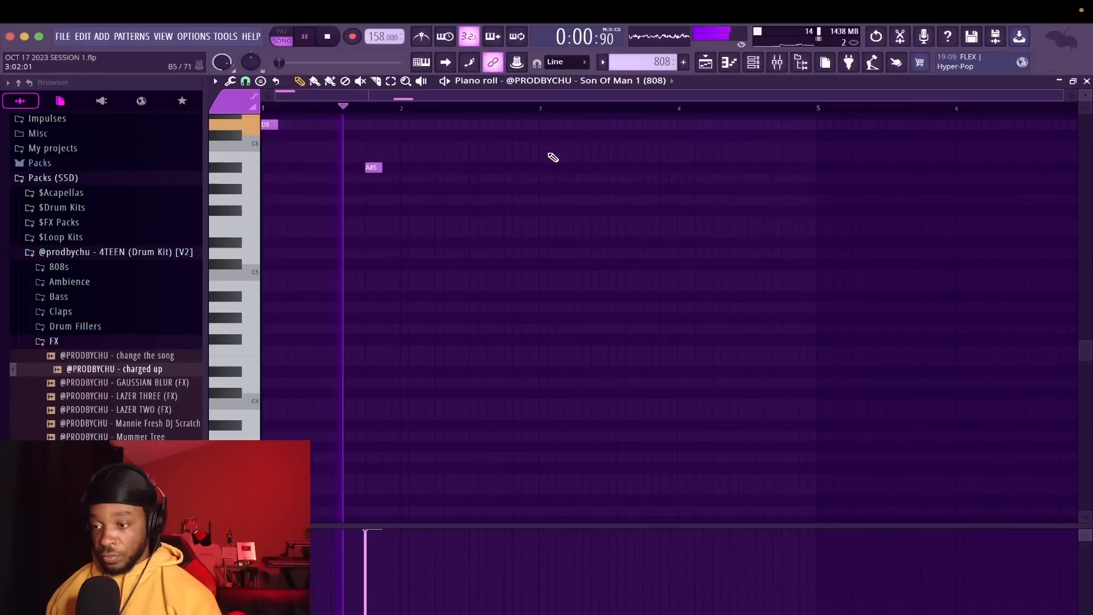
pyautogui.click(543, 168)
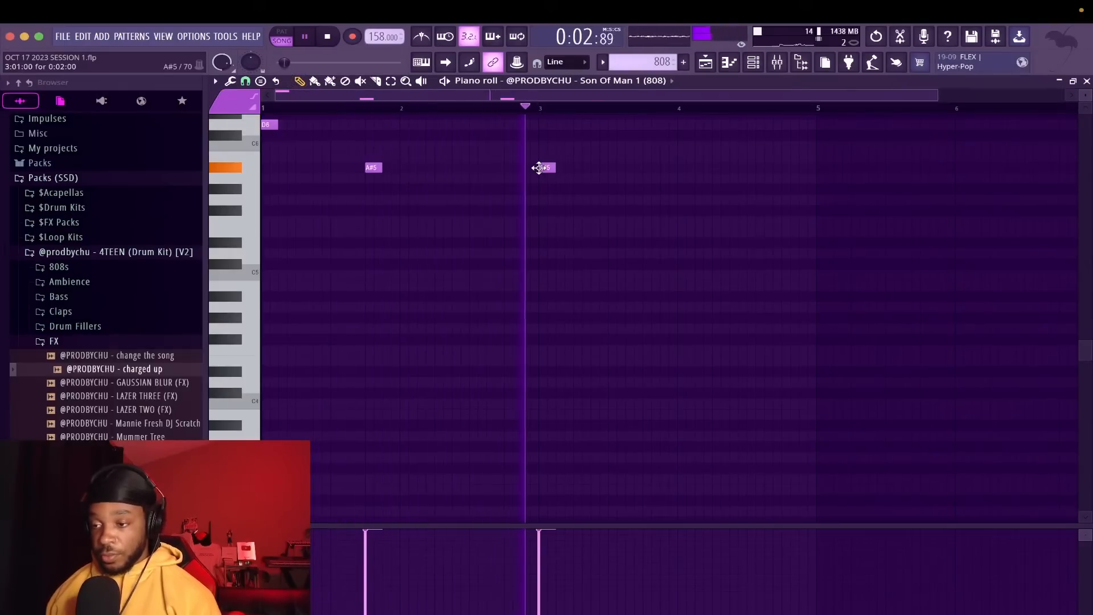
pyautogui.press('space')
pyautogui.click(640, 189)
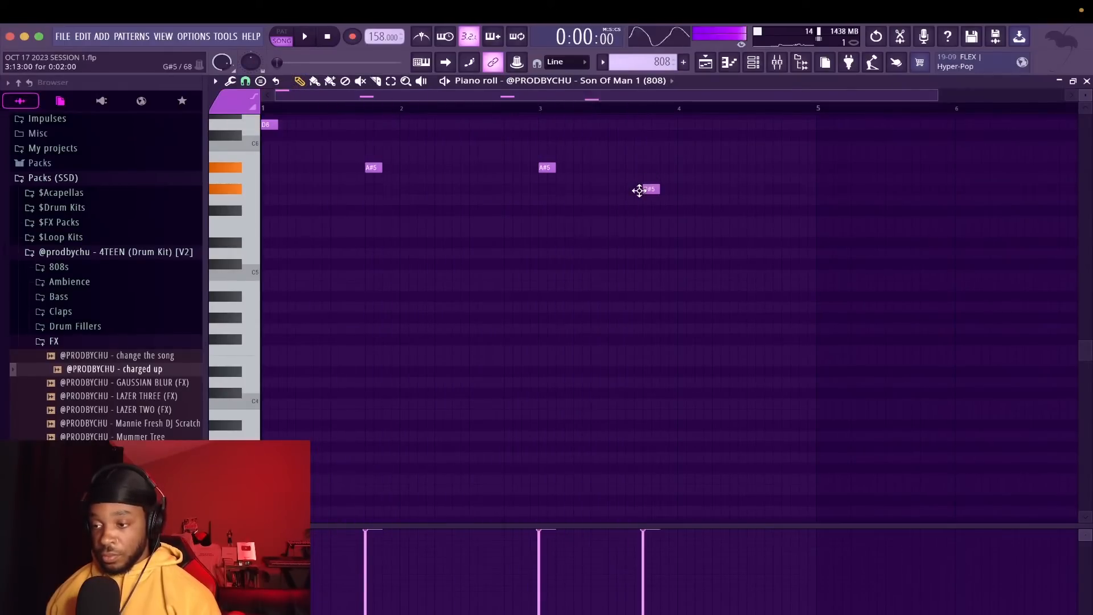
pyautogui.moveTo(638, 189); pyautogui.dragTo(643, 179)
pyautogui.press('space')
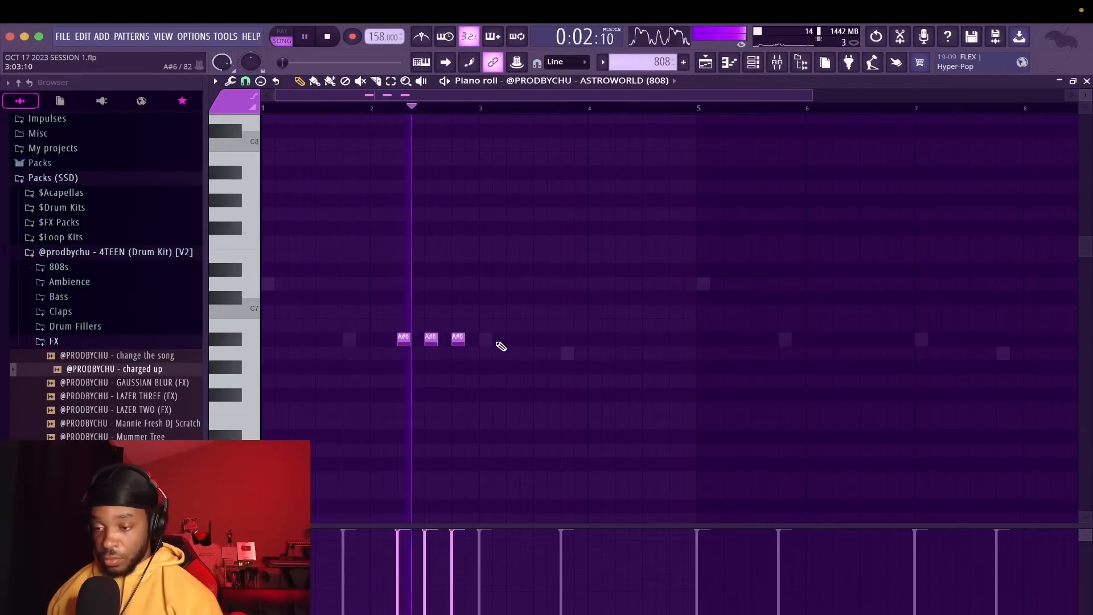
# Lengthen the first two ASTROWORLD A#6 notes in bar 2 and chop the third into three short hits
pyautogui.scroll(4, 457, 338)
pyautogui.press('space')
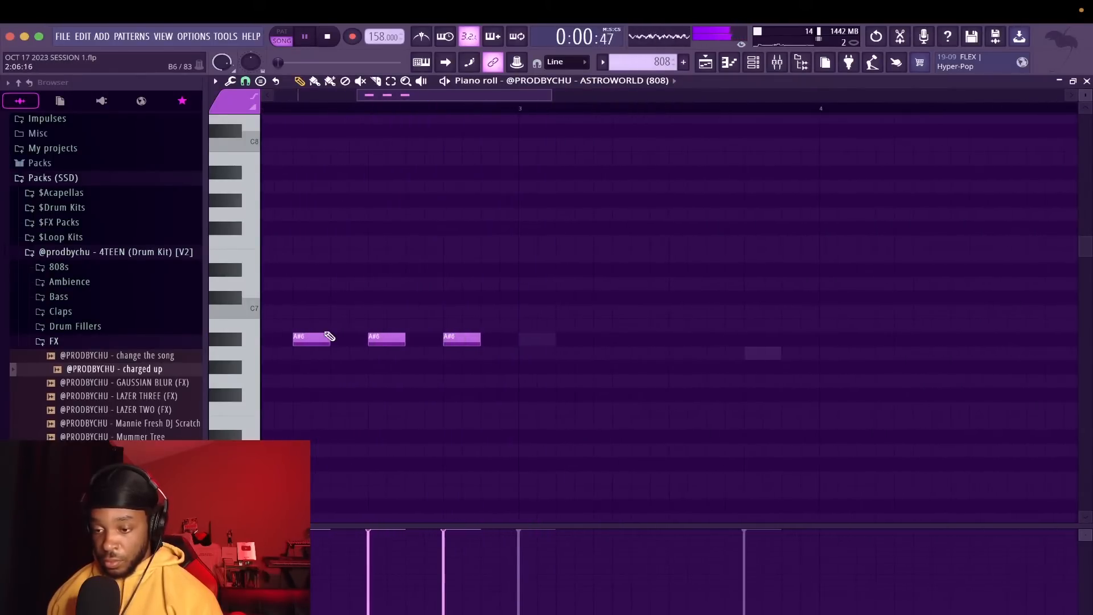
pyautogui.moveTo(327, 337); pyautogui.dragTo(452, 337)
pyautogui.click(462, 339)
pyautogui.press('space')
pyautogui.scroll(-4, 462, 338)
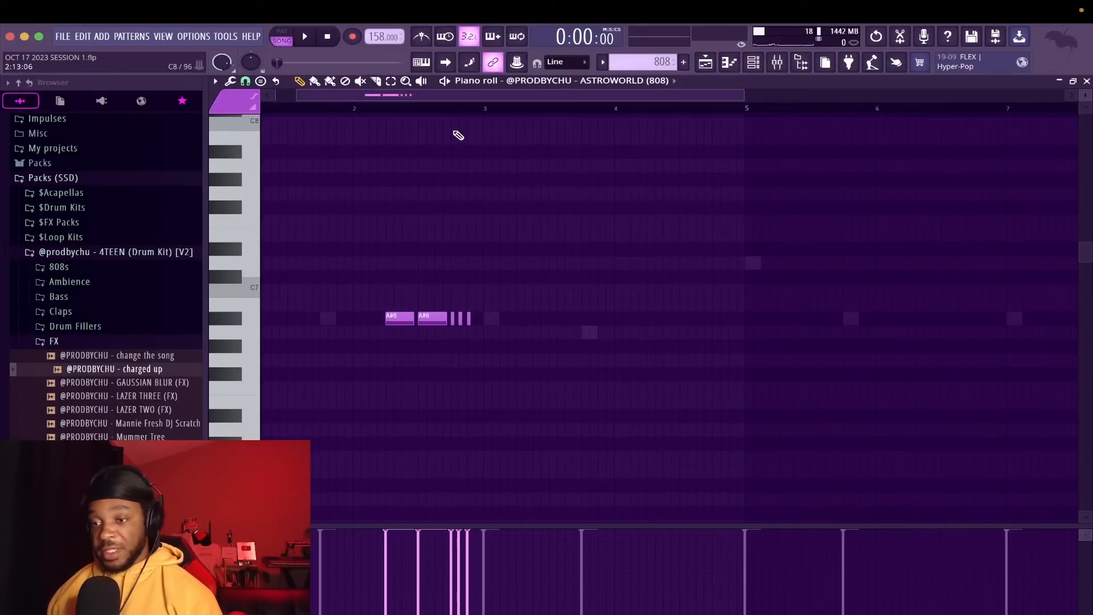
# Add two A6 notes in bar 4 of the ASTROWORLD (808) part and lengthen them
pyautogui.moveTo(369, 101); pyautogui.dragTo(348, 102)
pyautogui.press('space')
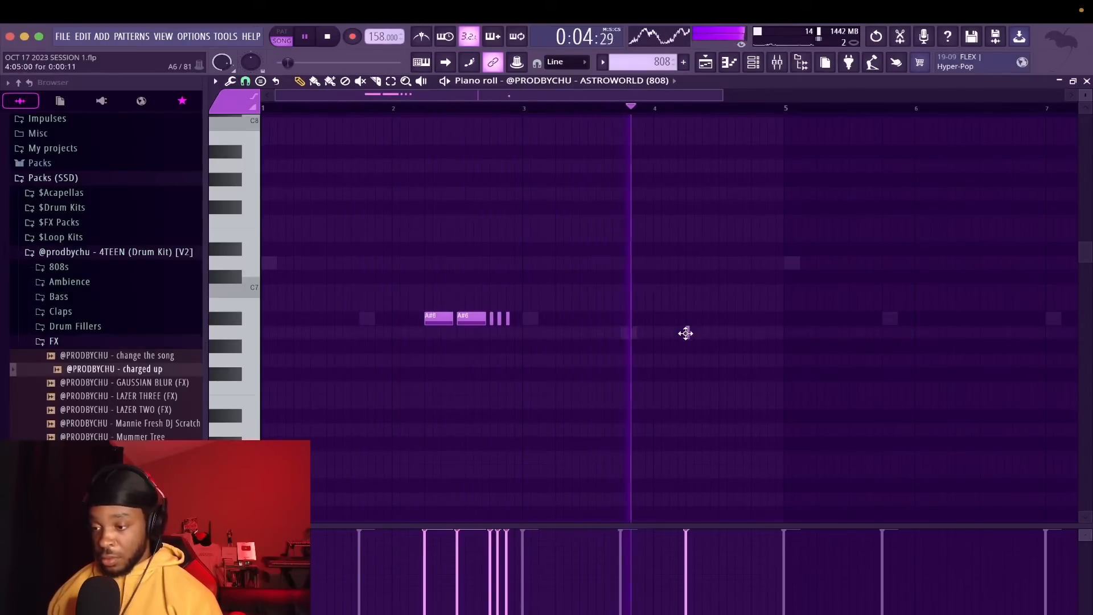
pyautogui.click(687, 333)
pyautogui.press('space')
pyautogui.moveTo(690, 333); pyautogui.dragTo(714, 333)
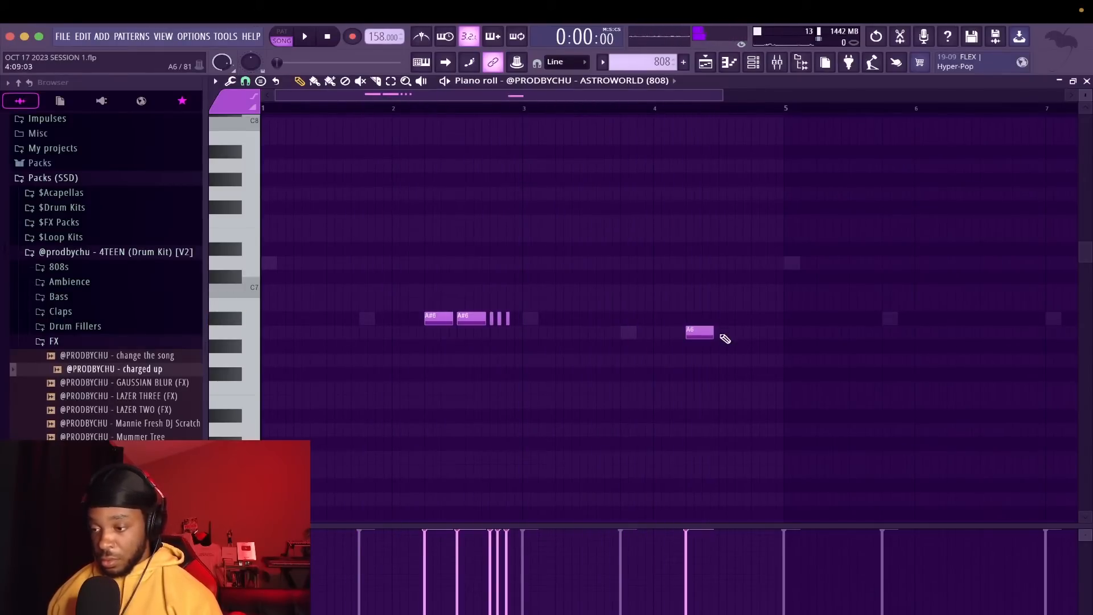
pyautogui.scroll(-2, 752, 330)
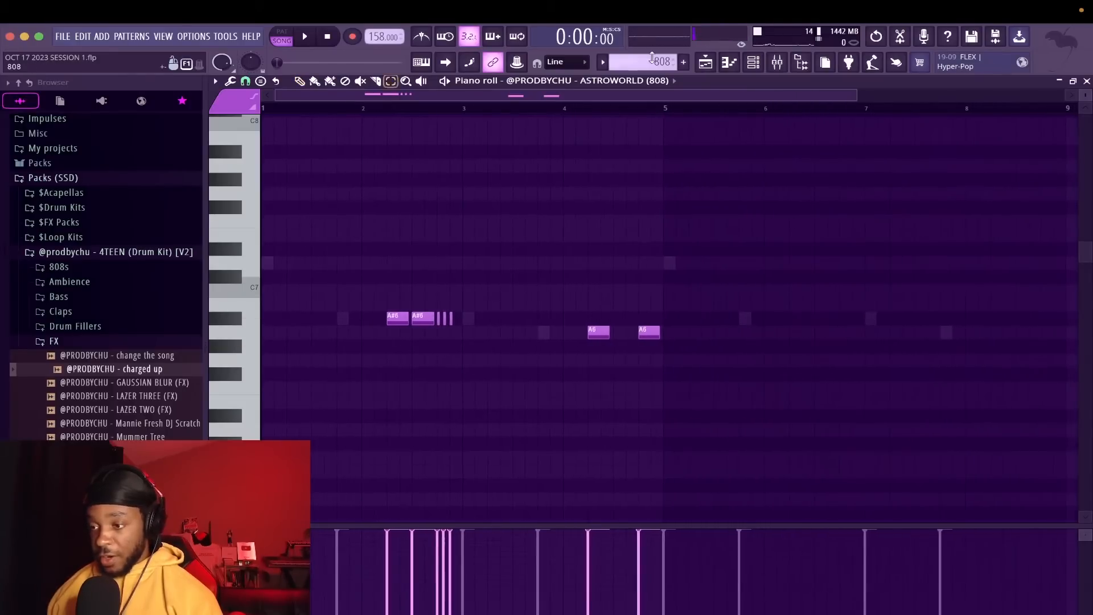
# Duplicate the four-bar ASTROWORLD (808) part into bars 5 to 8 and transpose all its notes down one octave
pyautogui.moveTo(667, 125); pyautogui.dragTo(255, 41)
pyautogui.hotkey('ctrl', 'b')
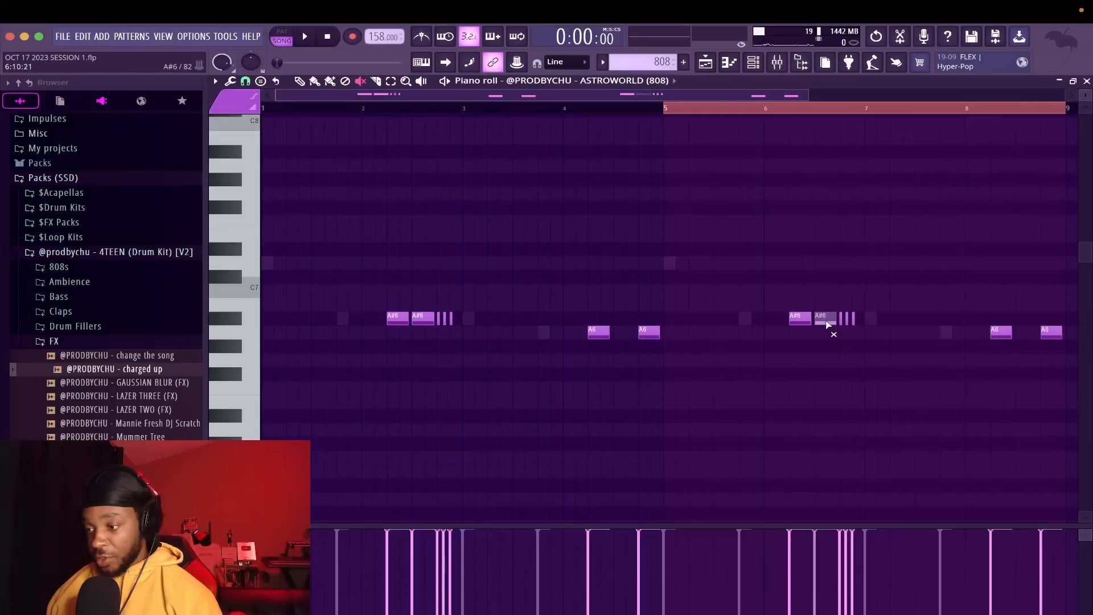
pyautogui.press('space')
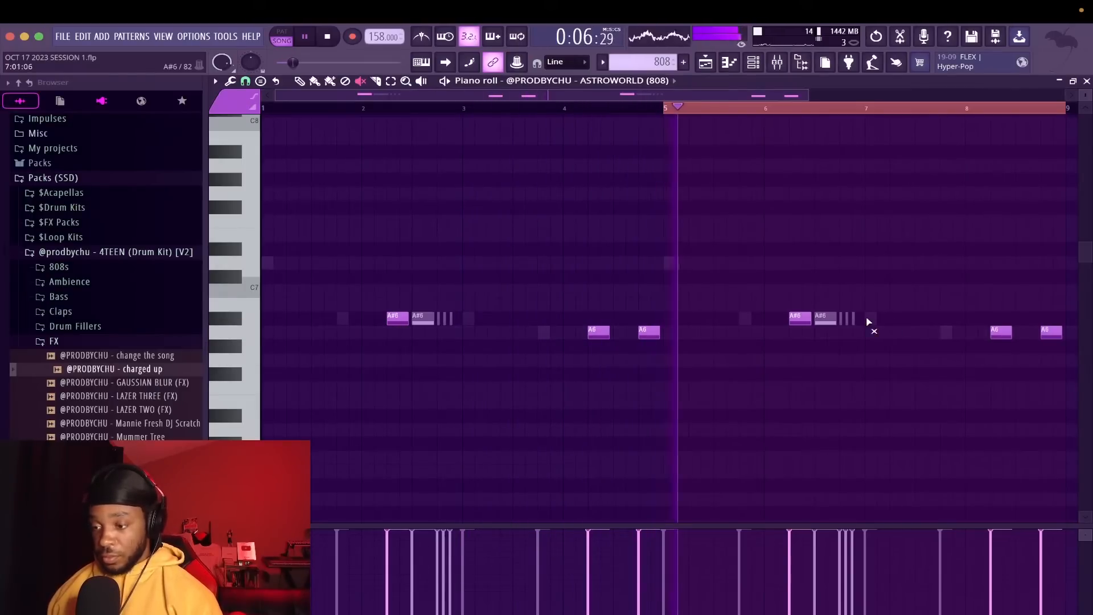
pyautogui.hotkey('ctrl', 'Down')
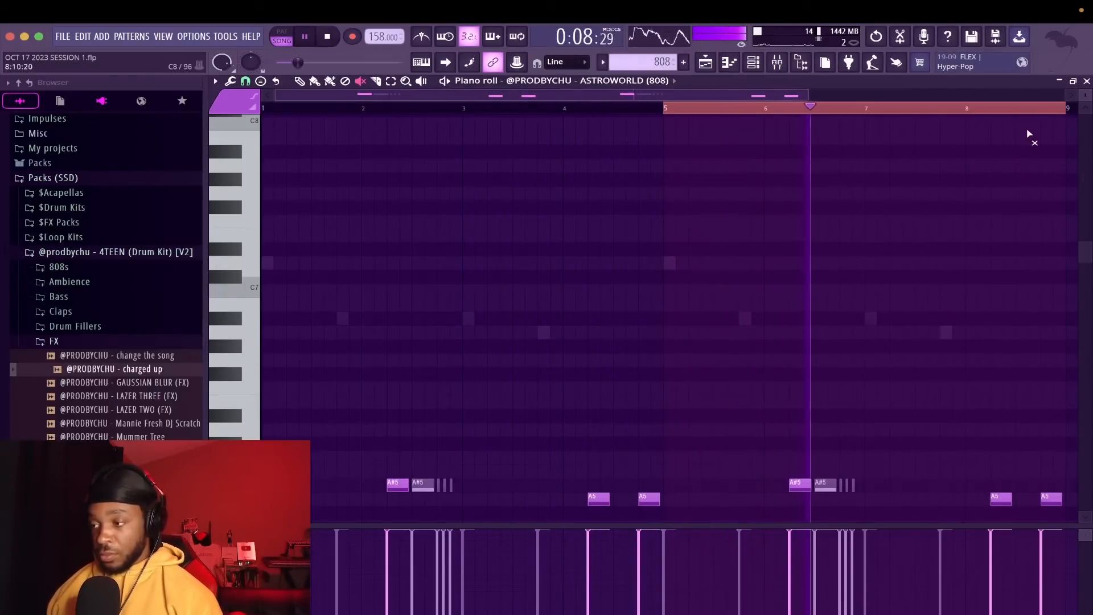
pyautogui.click(1087, 82)
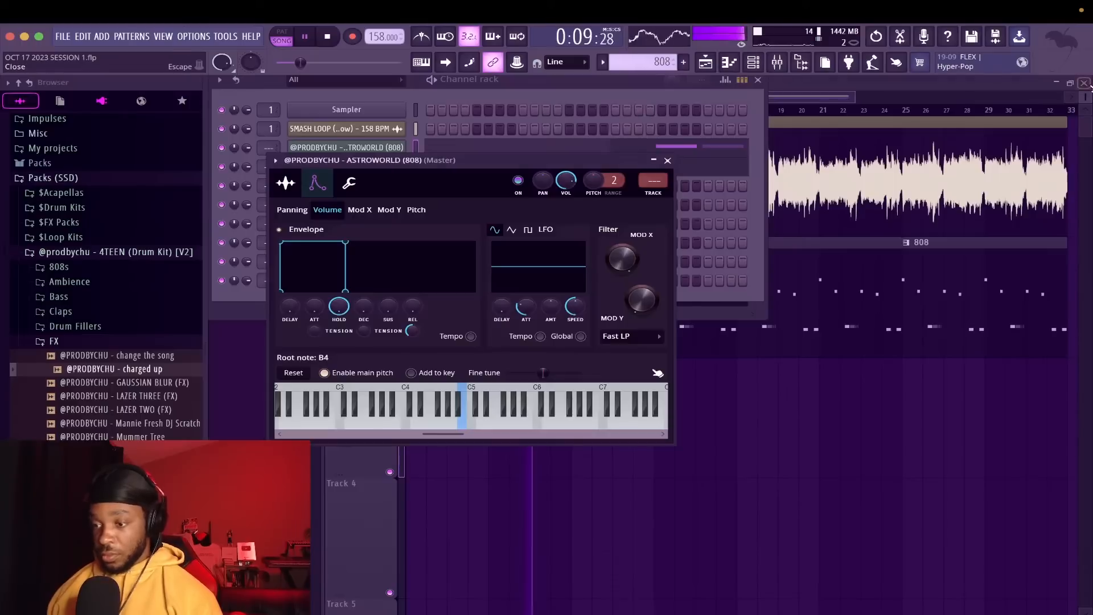
# Apply legato to the Son Of Man 1 (808) notes so each one extends to the next
pyautogui.click(689, 96)
pyautogui.click(559, 169)
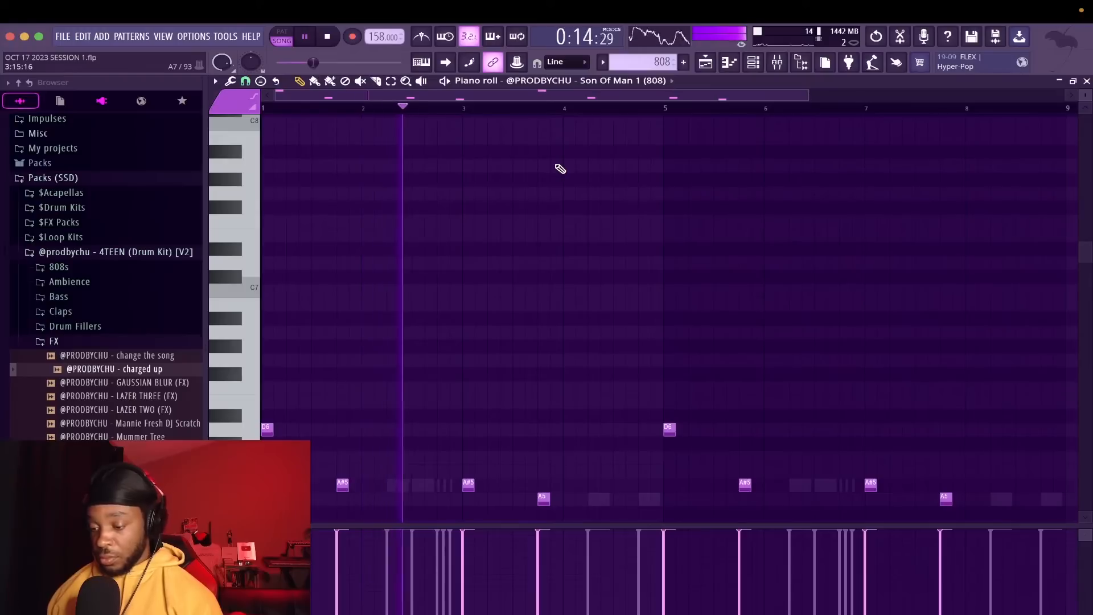
pyautogui.hotkey('ctrl', 'l')
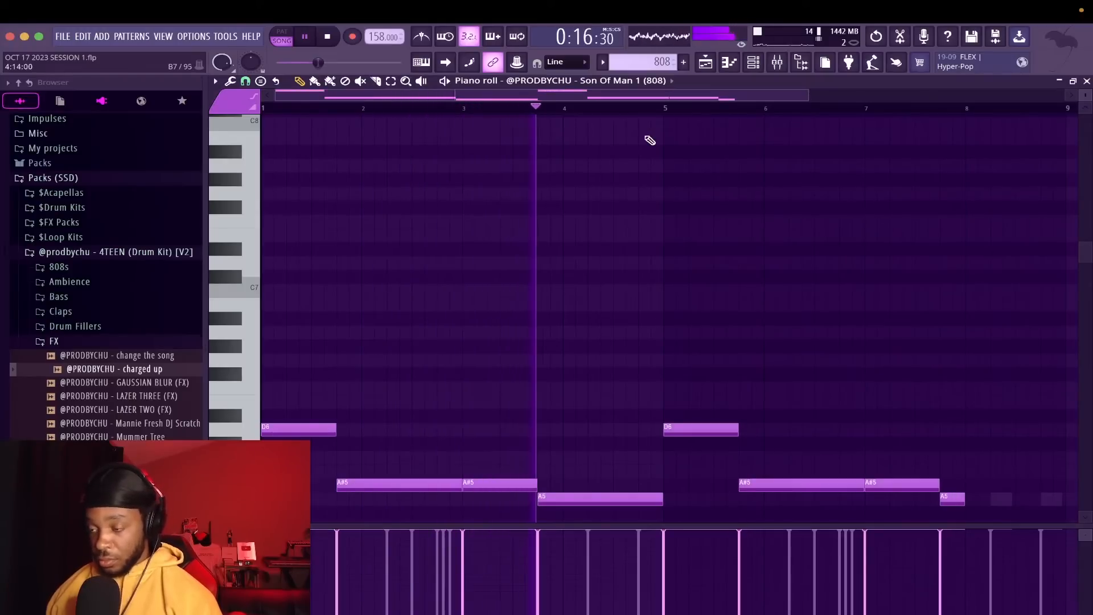
pyautogui.click(1087, 81)
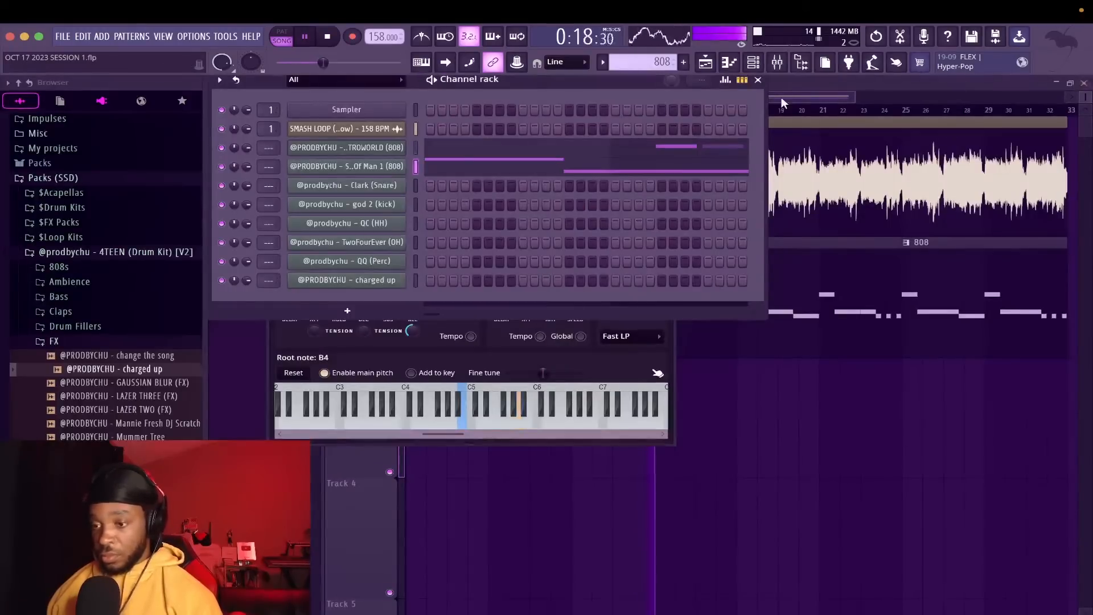
pyautogui.press('space')
# Open the Son Of Man 1 (808) channel's volume envelope settings and save the project
pyautogui.click(347, 166)
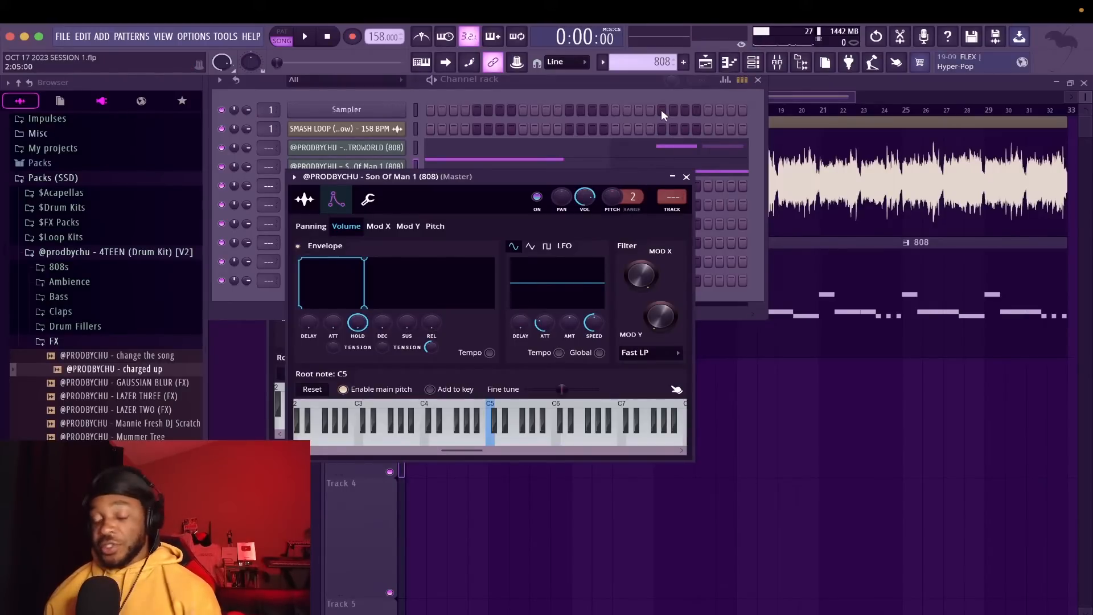
pyautogui.hotkey('ctrl', 's')
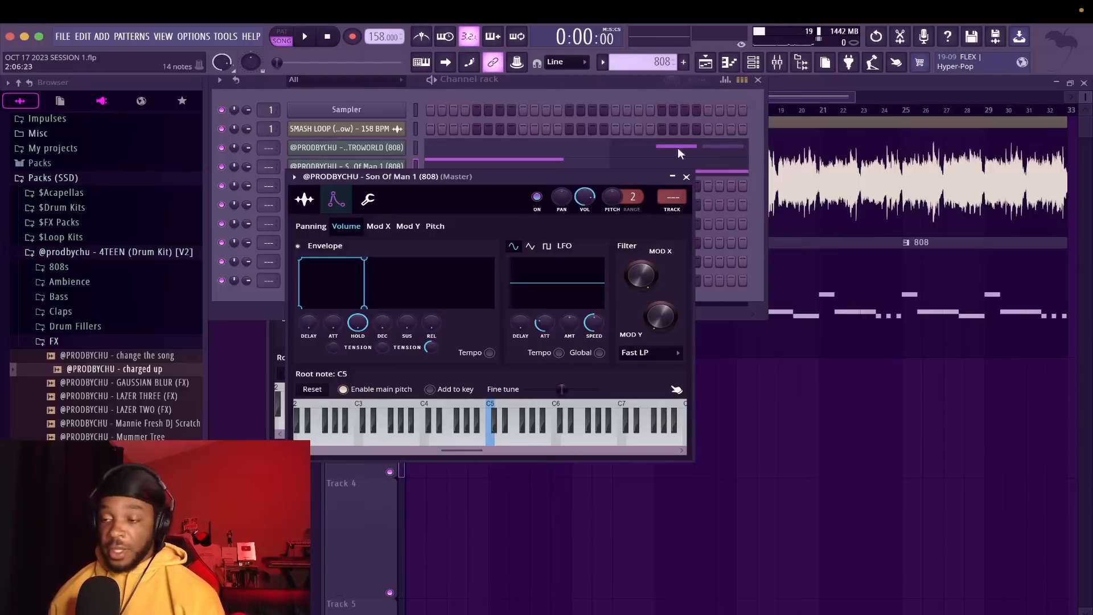
pyautogui.click(619, 163)
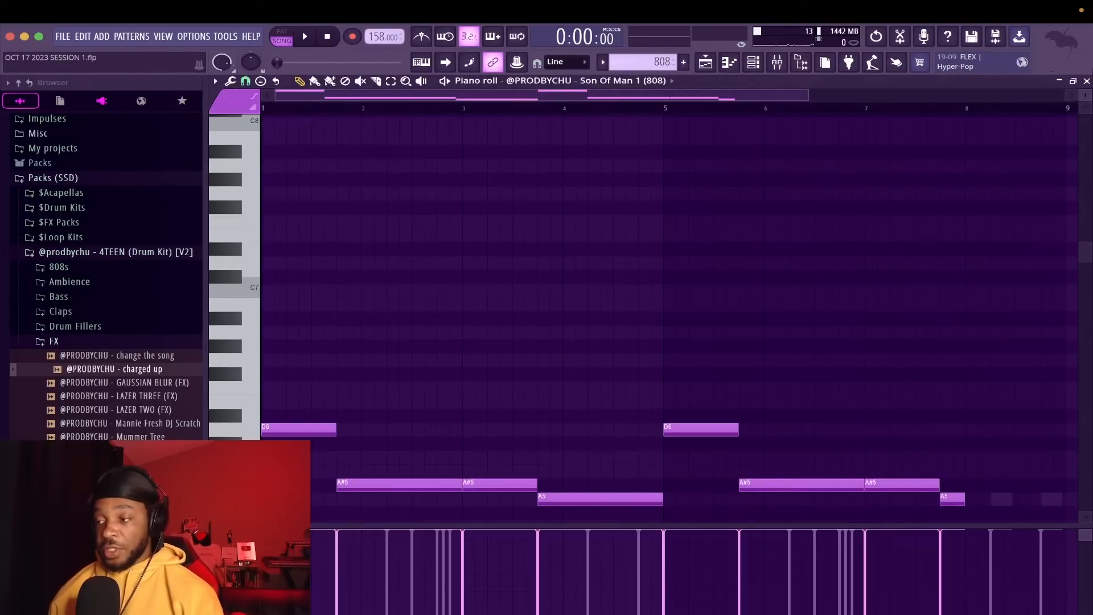
pyautogui.press('Escape')
pyautogui.click(337, 201)
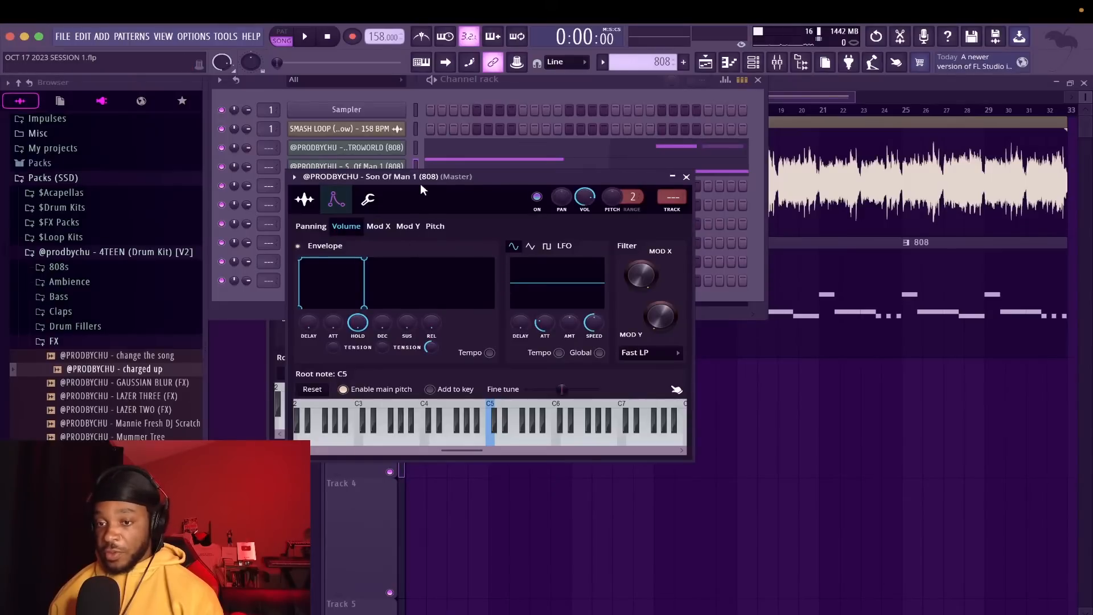
# Try a 0% hold time on the Son Of Man 1 (808) volume envelope and restore the previous hold
pyautogui.moveTo(433, 176); pyautogui.dragTo(500, 170)
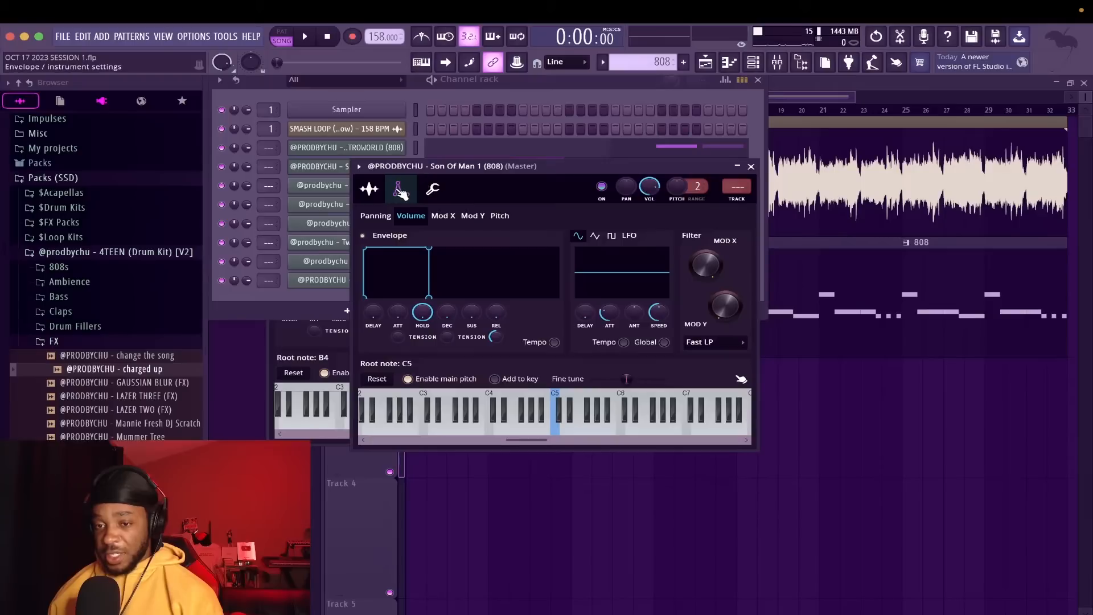
pyautogui.moveTo(535, 165); pyautogui.dragTo(631, 137)
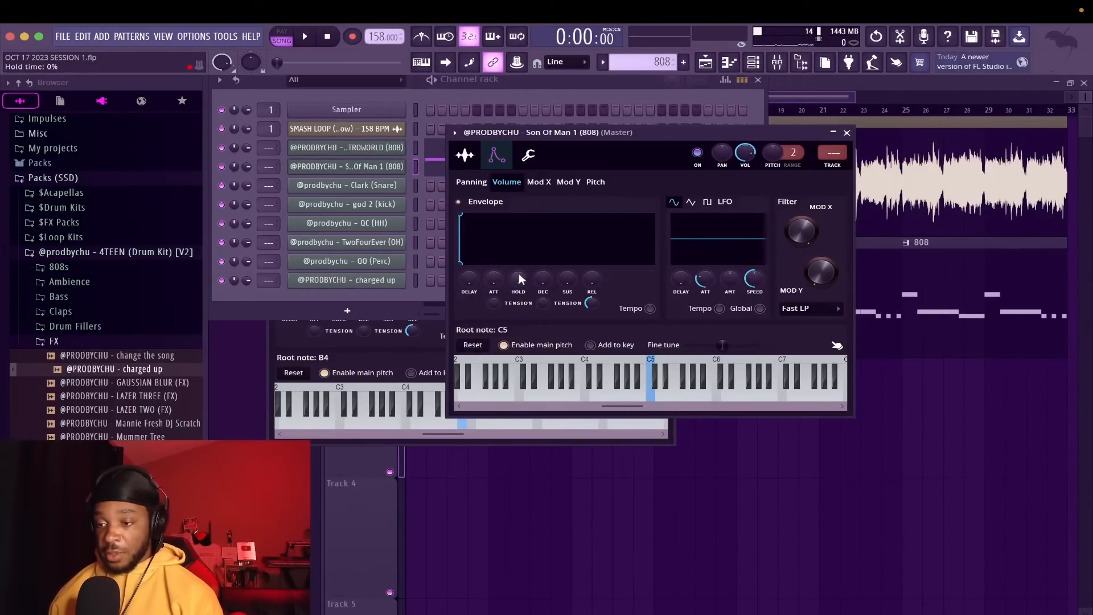
pyautogui.moveTo(520, 275); pyautogui.dragTo(518, 278)
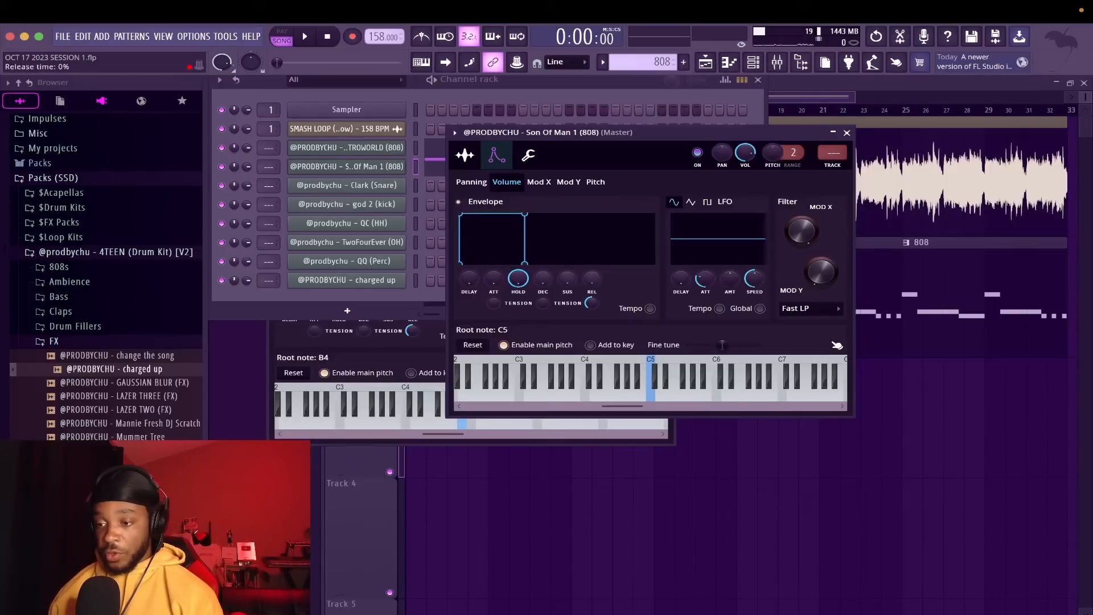
# Close the two 808 channel windows and play the beat while reviewing the ASTROWORLD (808) notes in the piano roll
pyautogui.click(390, 148)
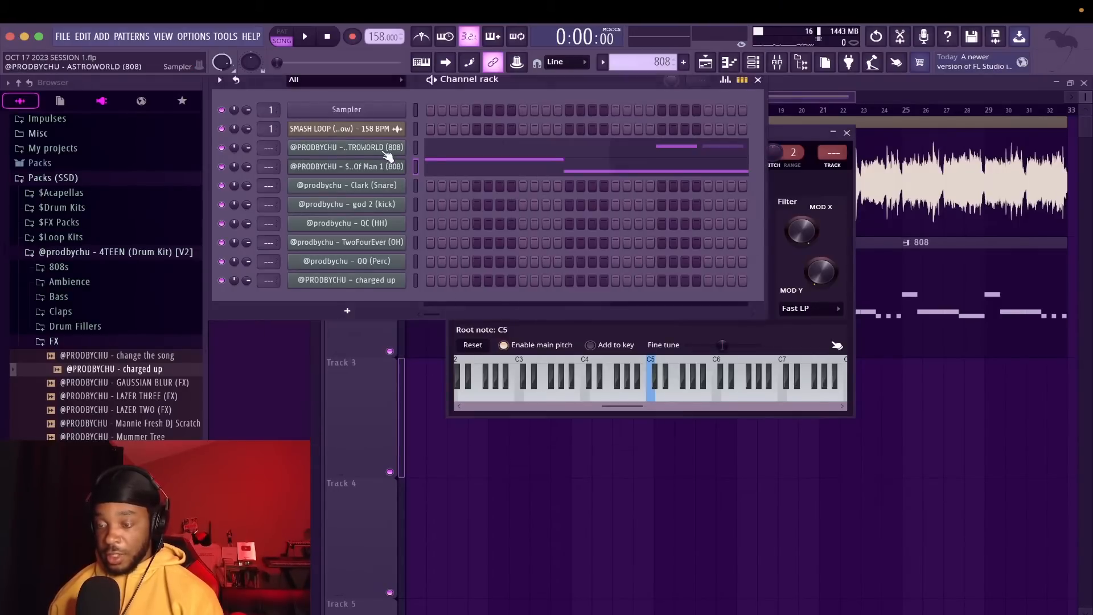
pyautogui.click(667, 160)
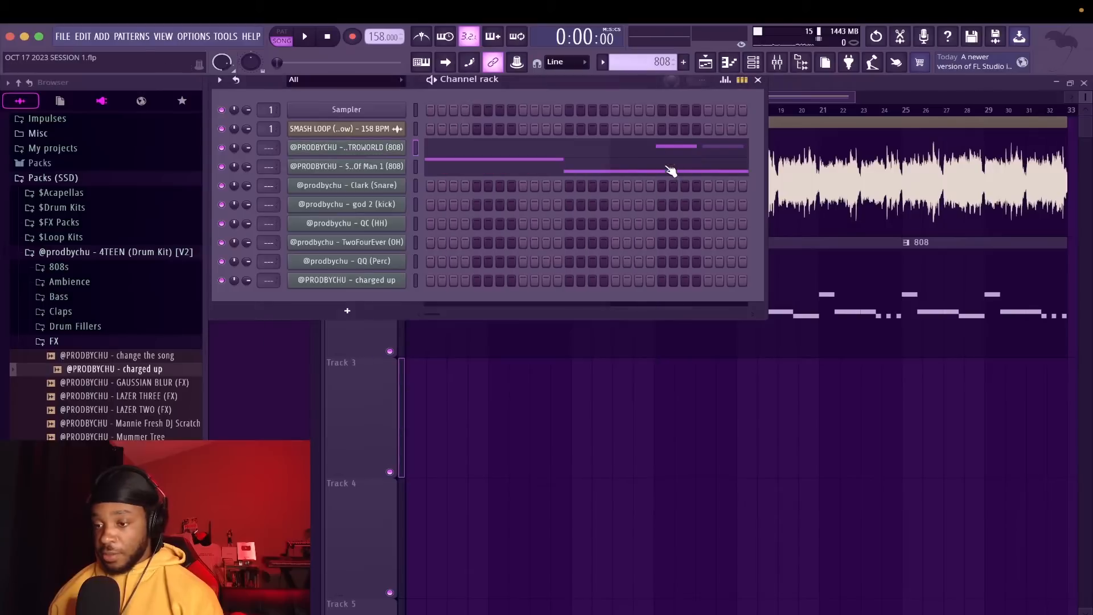
pyautogui.press('space')
pyautogui.click(620, 156)
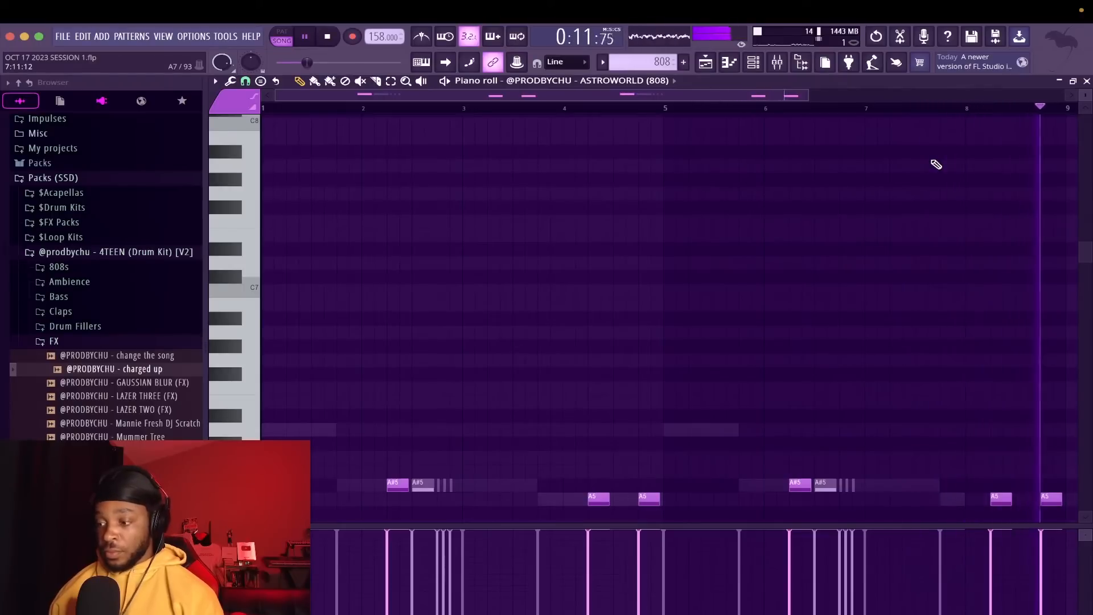
pyautogui.press('space')
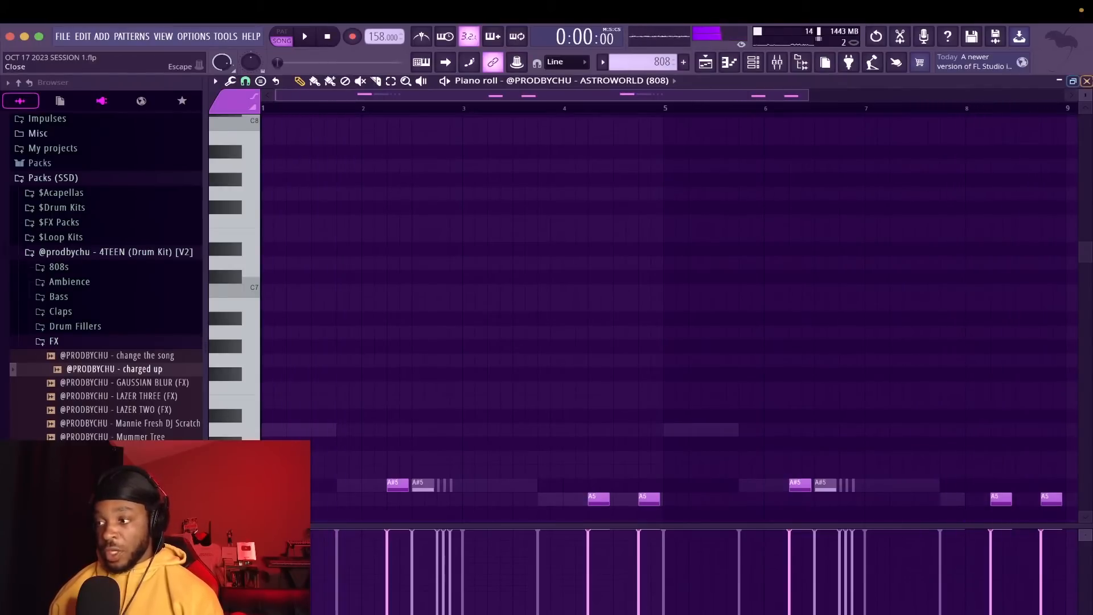
pyautogui.click(1086, 81)
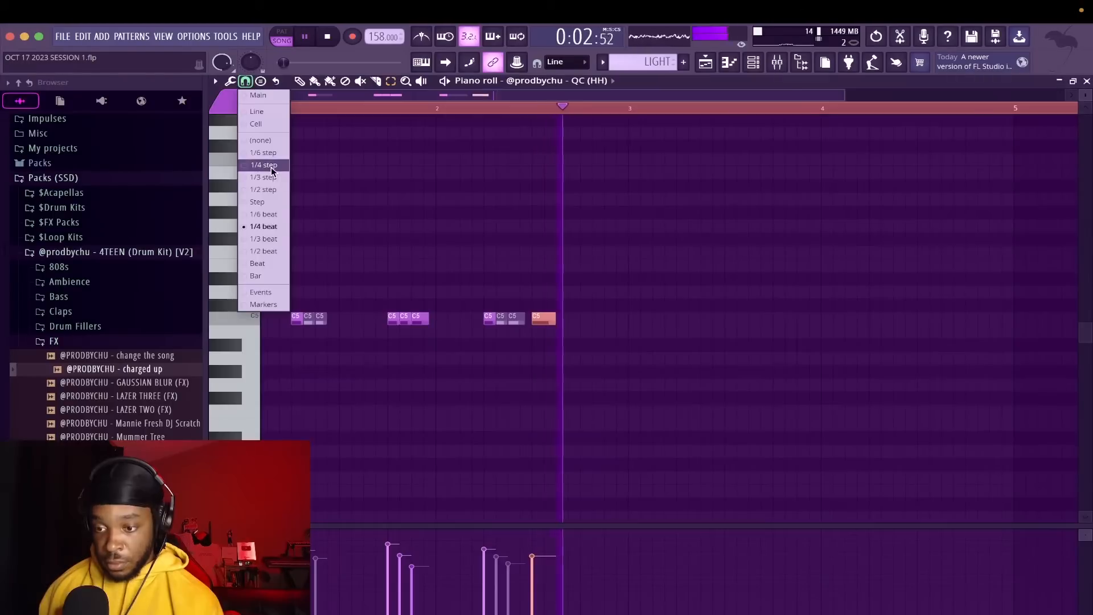
# Set the piano roll snap to 1/3 step and chop the last QC (HH) note in bar 2 into a fast roll
pyautogui.click(268, 179)
pyautogui.press('space')
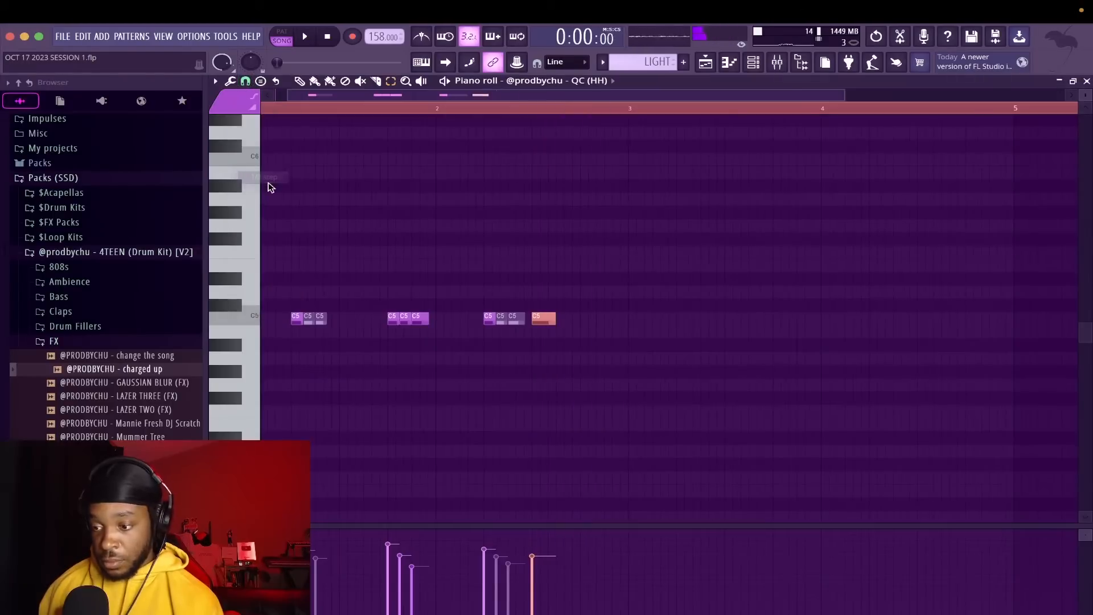
pyautogui.press('space')
pyautogui.press('super+u')
pyautogui.press('t')
pyautogui.moveTo(567, 318); pyautogui.dragTo(551, 318)
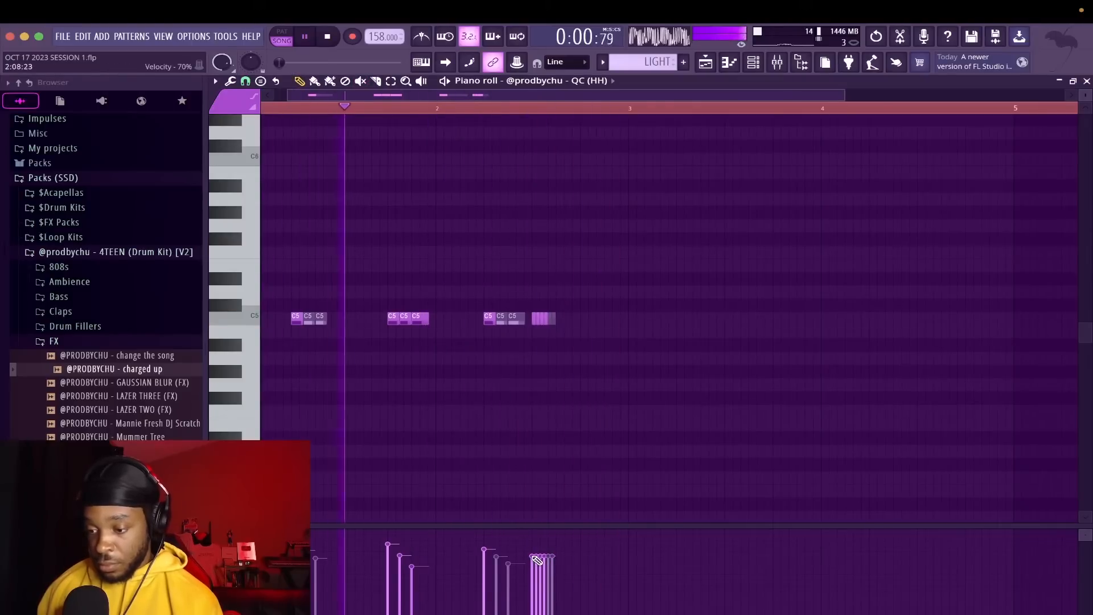
# Ramp the velocities of the chopped hi-hat roll downward and transpose the roll down one octave
pyautogui.moveTo(543, 572); pyautogui.dragTo(562, 587)
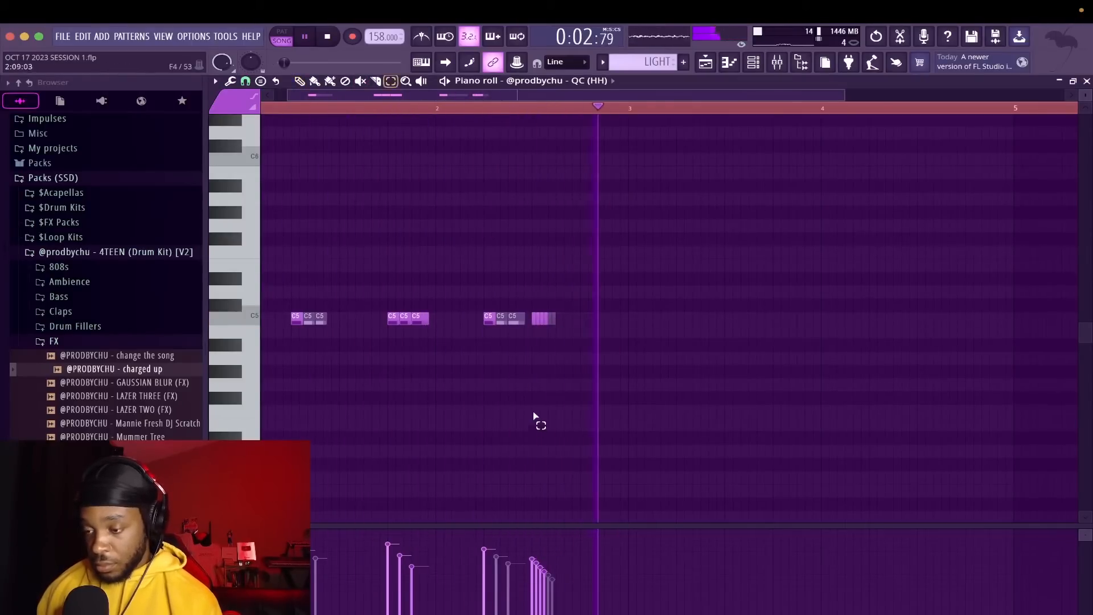
pyautogui.press('space')
pyautogui.moveTo(542, 330); pyautogui.dragTo(532, 316)
pyautogui.press('space')
pyautogui.hotkey('ctrl', 'Down')
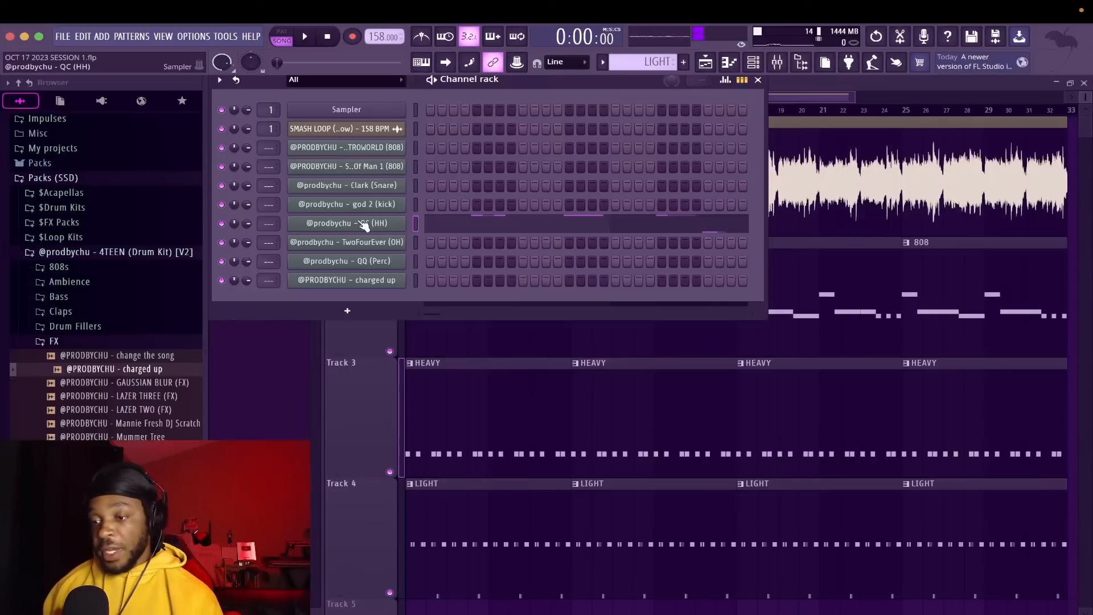
# Add a slight time shift to the QC (HH) channel in its miscellaneous functions
pyautogui.click(362, 224)
pyautogui.press('space')
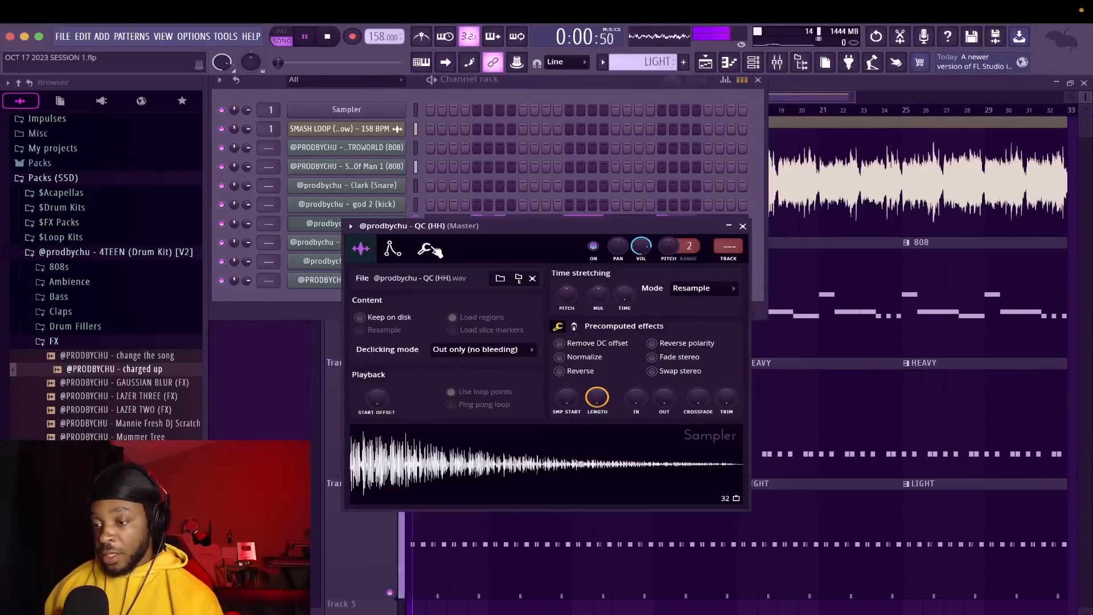
pyautogui.click(430, 249)
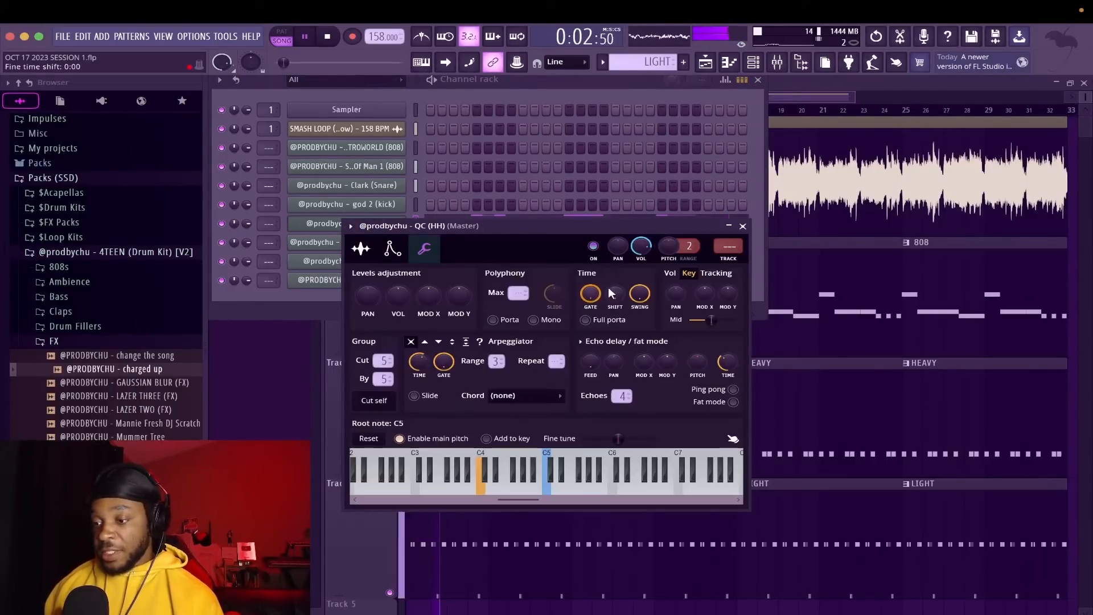
pyautogui.press('space')
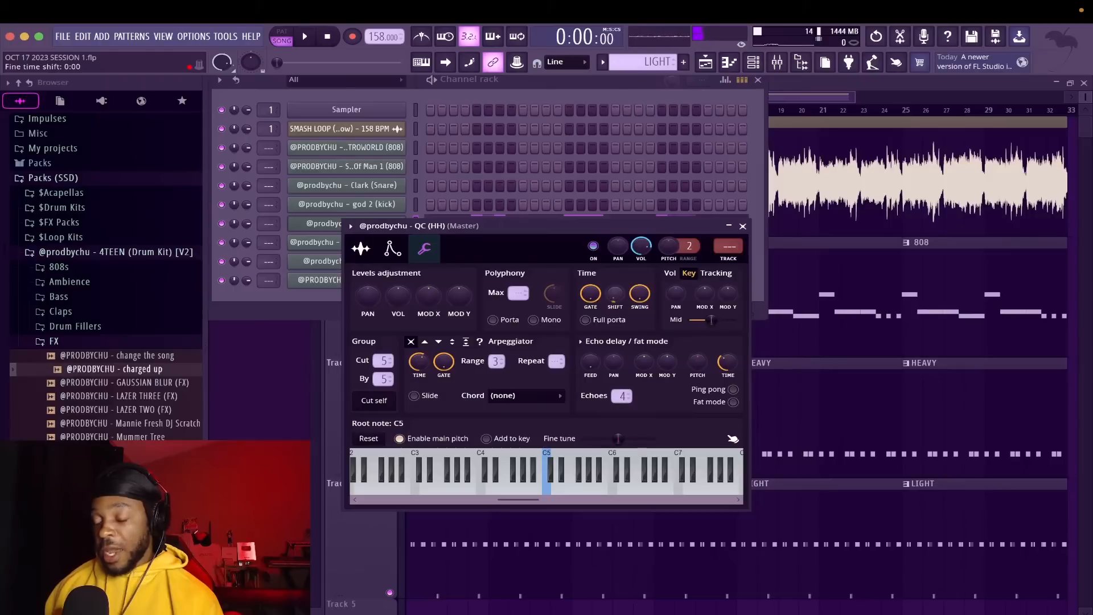
pyautogui.moveTo(613, 293); pyautogui.dragTo(614, 282)
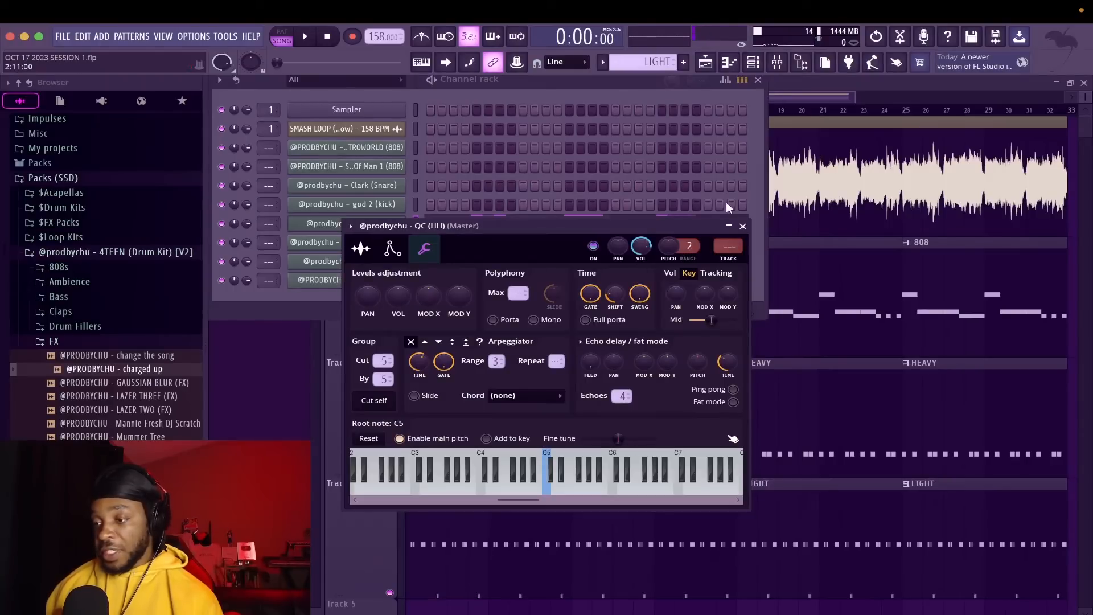
pyautogui.click(743, 226)
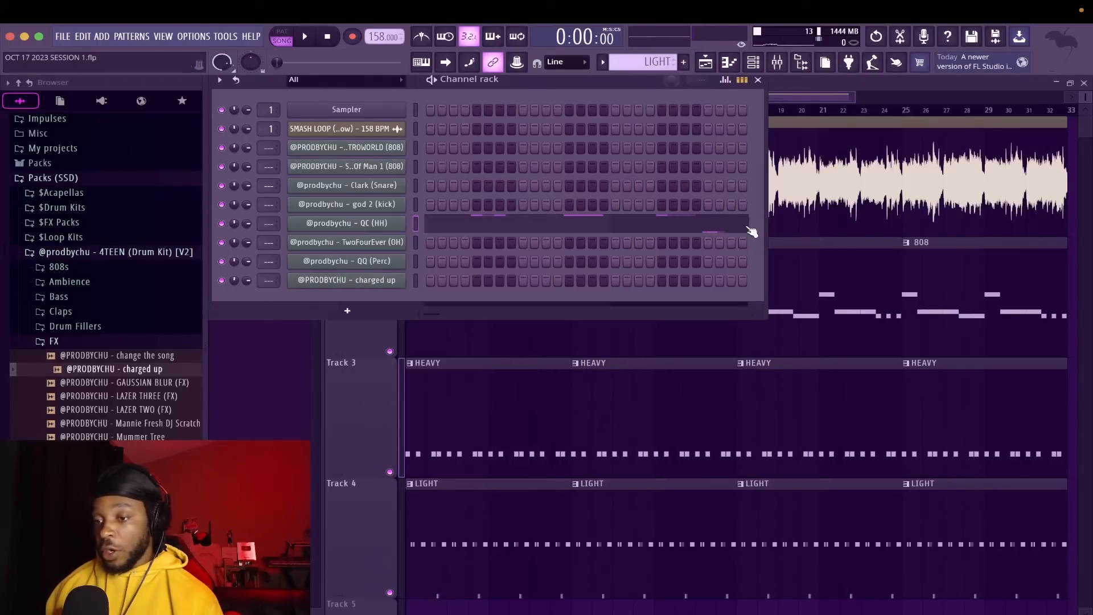
# Add a slight time shift to the Son Of Man 1 (808) and ASTROWORLD (808) channels in their miscellaneous functions
pyautogui.click(349, 165)
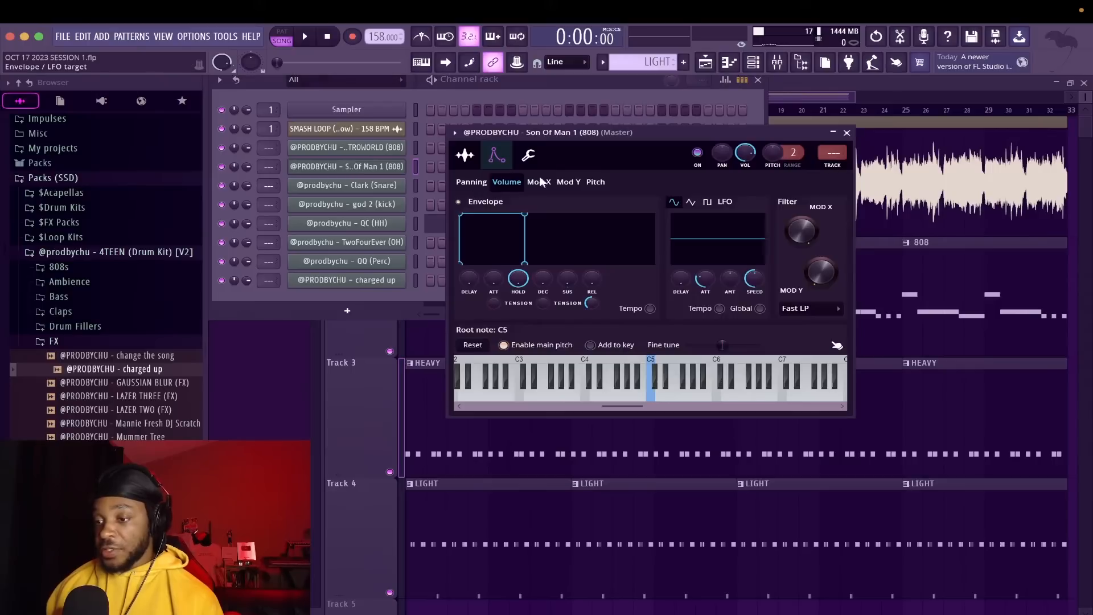
pyautogui.click(537, 157)
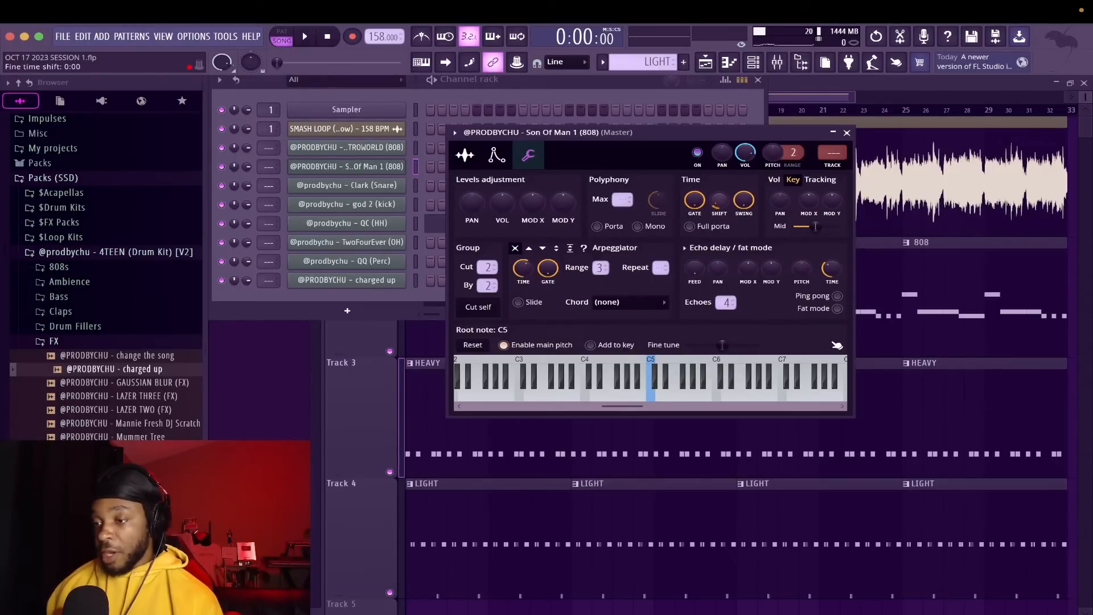
pyautogui.click(304, 35)
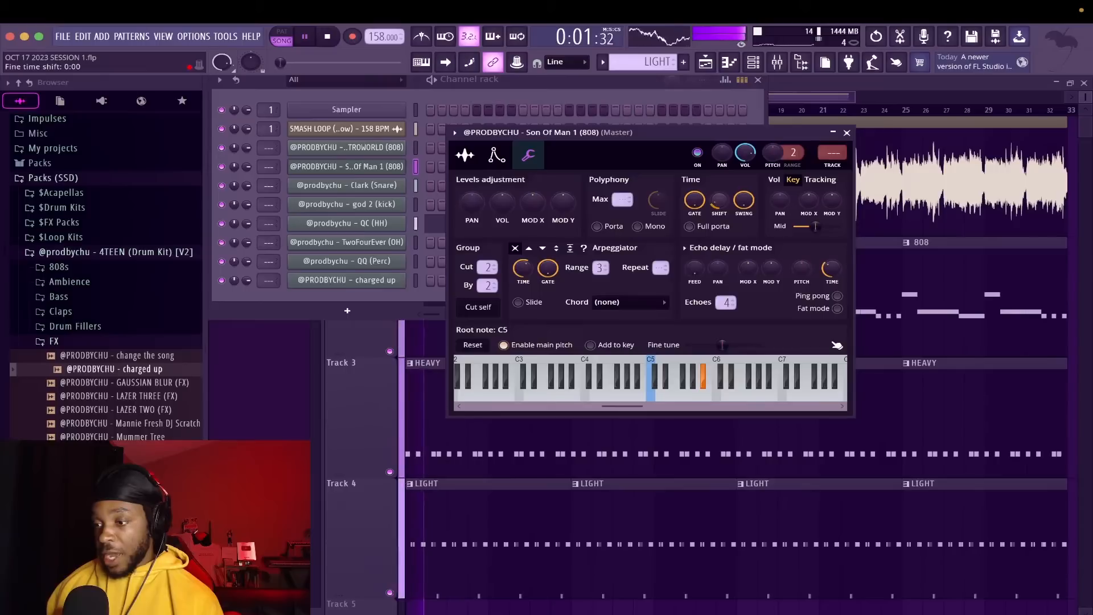
pyautogui.click(384, 149)
pyautogui.click(367, 182)
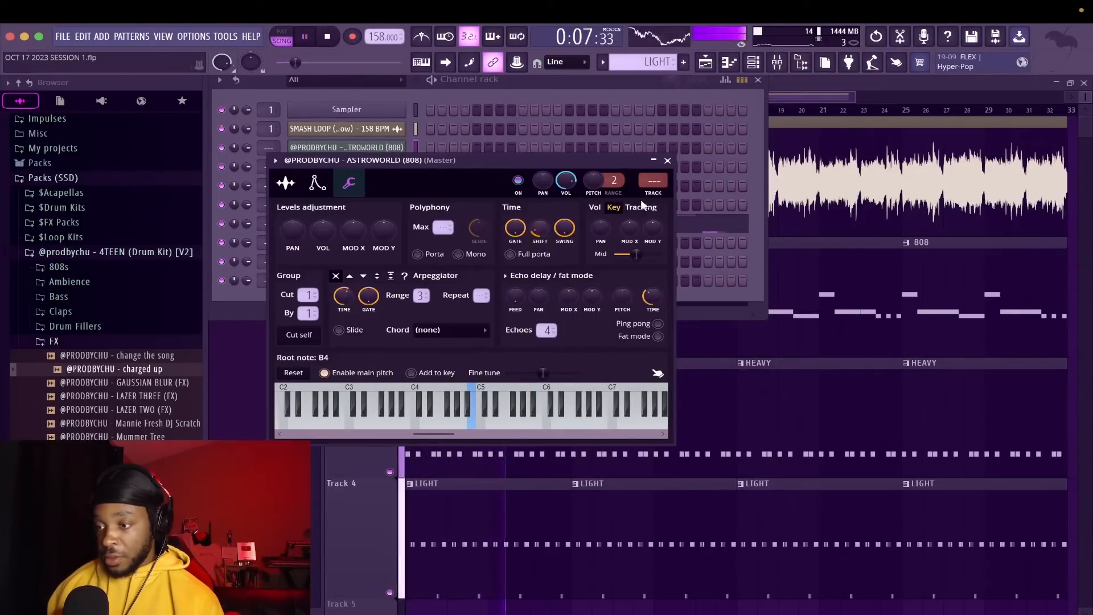
pyautogui.click(671, 161)
# Check the time shift setting in the god 2 (kick) channel's miscellaneous functions
pyautogui.click(405, 208)
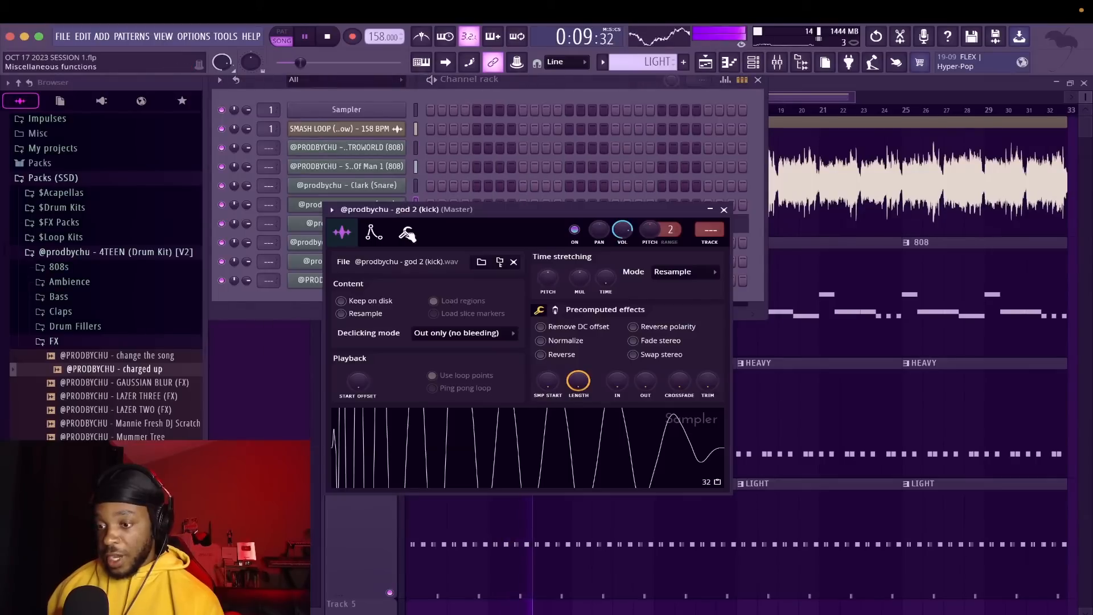
pyautogui.click(407, 232)
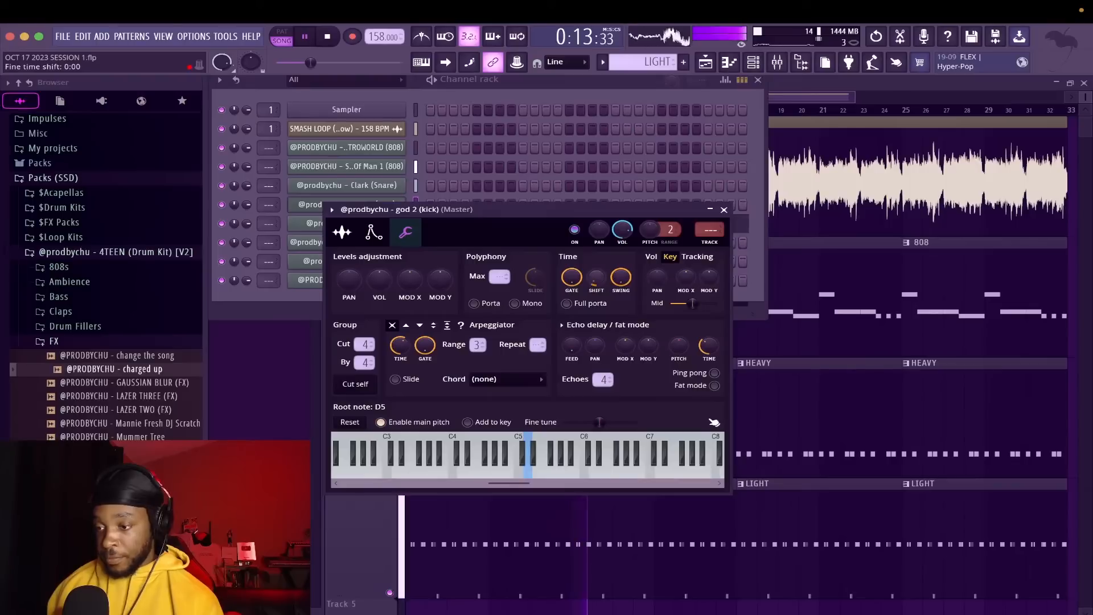
pyautogui.click(724, 210)
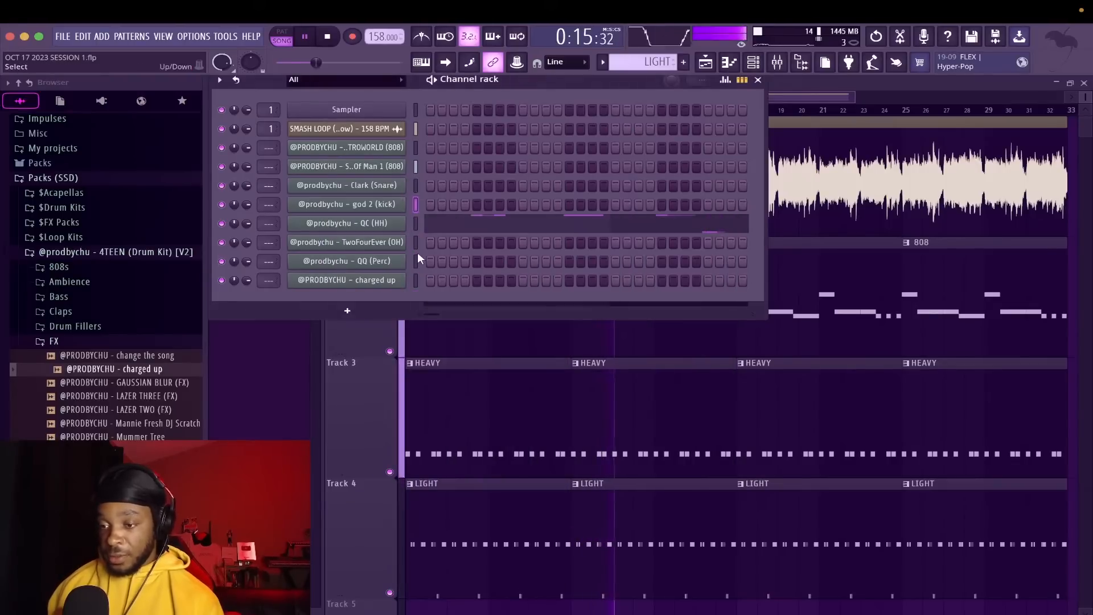
# Duplicate the Clark (Snare) notes of the LIGHT pattern from bars 1 to 4 into bars 5 to 8
pyautogui.rightClick(401, 245)
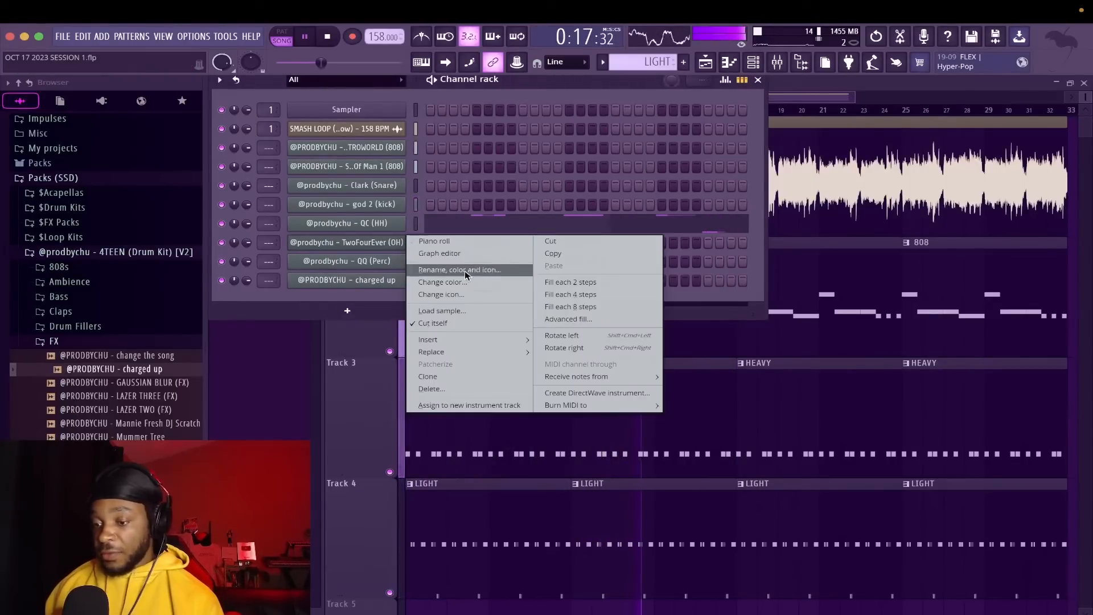
pyautogui.click(460, 246)
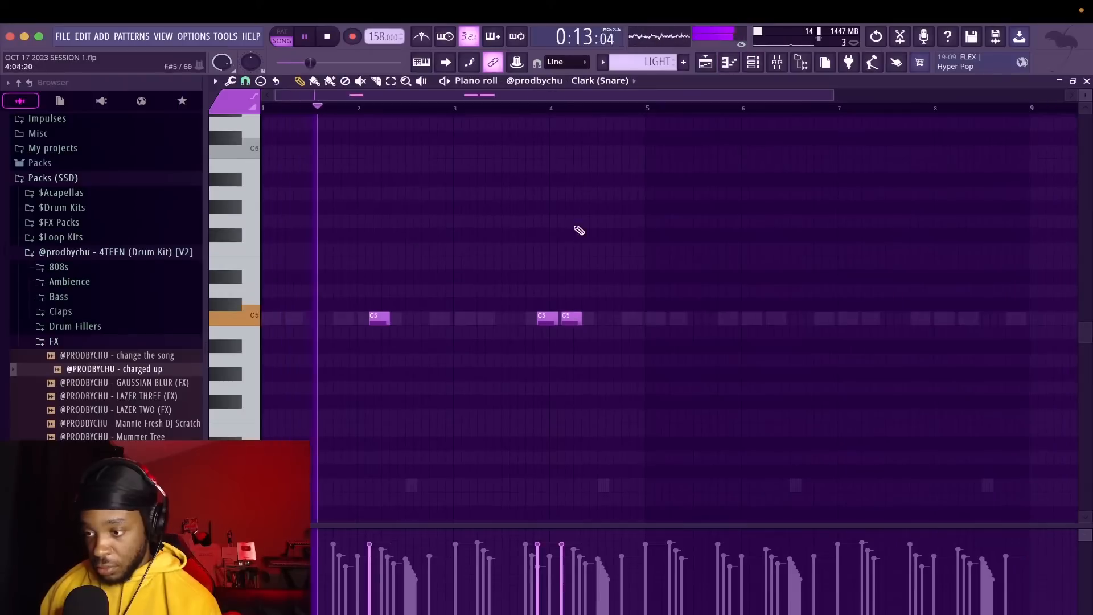
pyautogui.moveTo(647, 109); pyautogui.dragTo(256, 105)
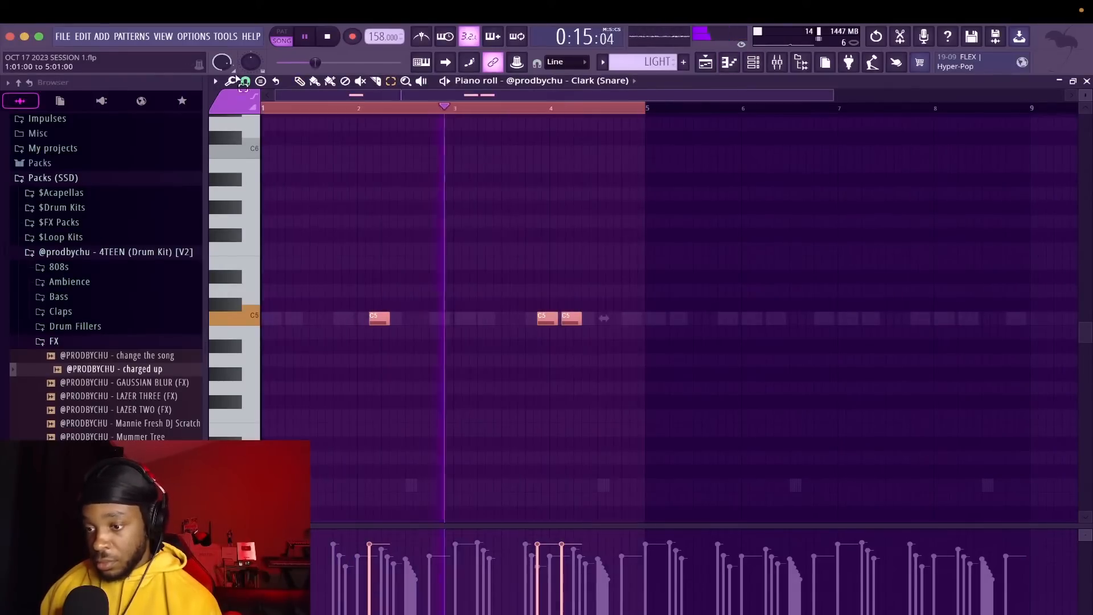
pyautogui.hotkey('ctrl', 'b')
pyautogui.hotkey('ctrl', 'd')
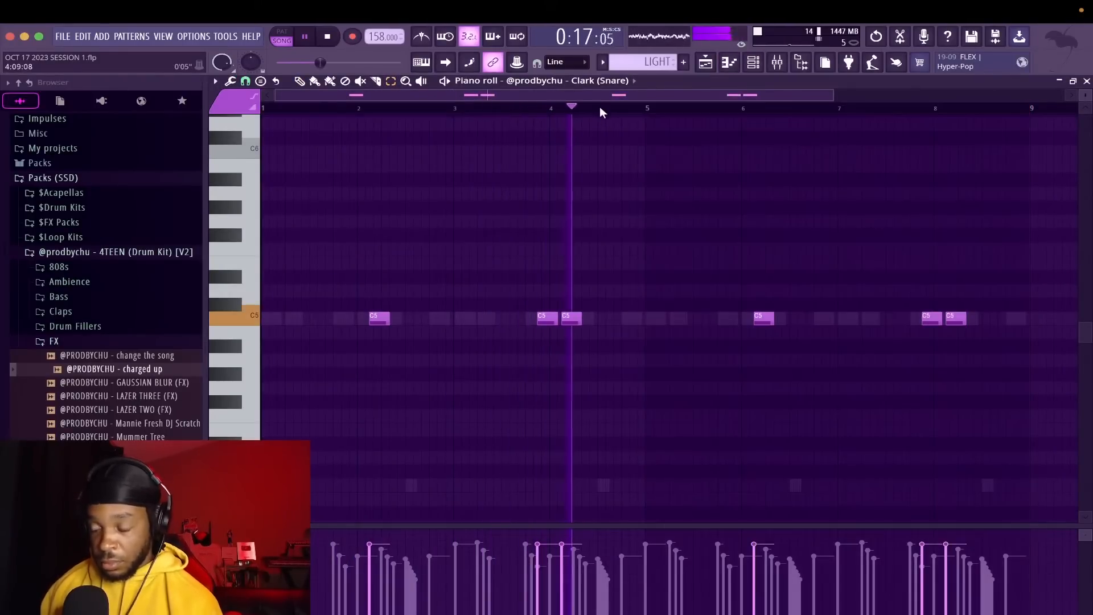
pyautogui.click(1086, 81)
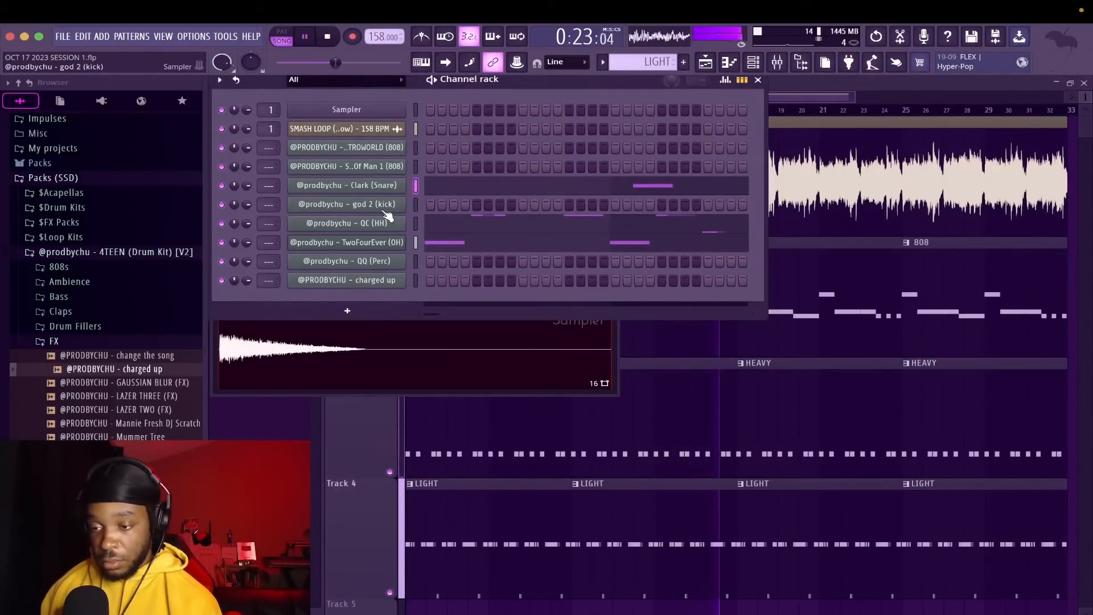
# Open the ASTROWORLD (808) part of the 808 pattern and transpose the three short A#5 notes in bar 2 up one octave
pyautogui.press('space')
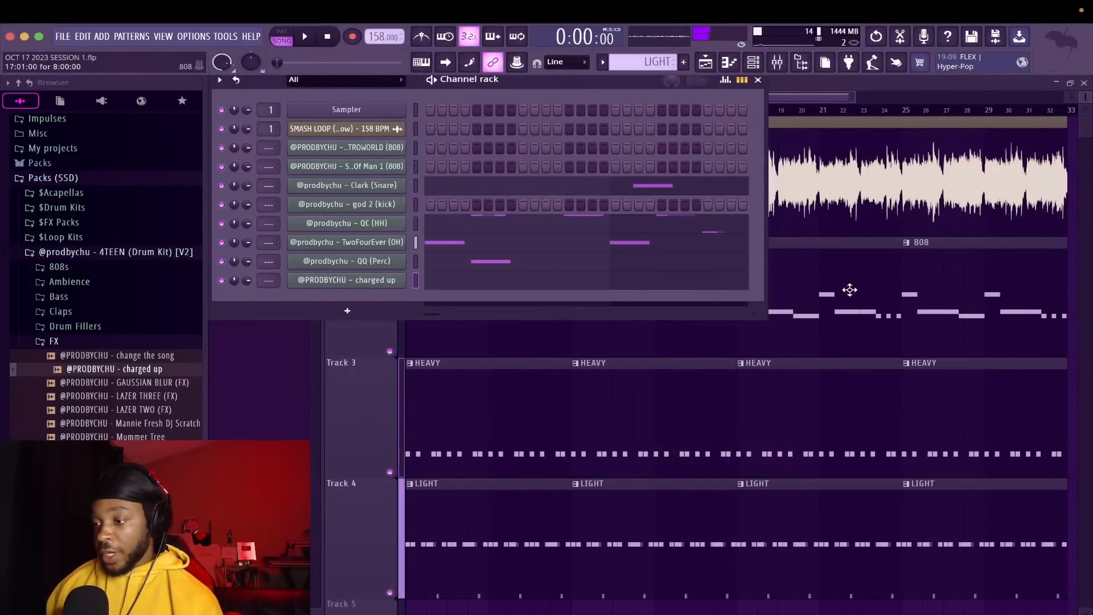
pyautogui.click(843, 295)
pyautogui.doubleClick(543, 312)
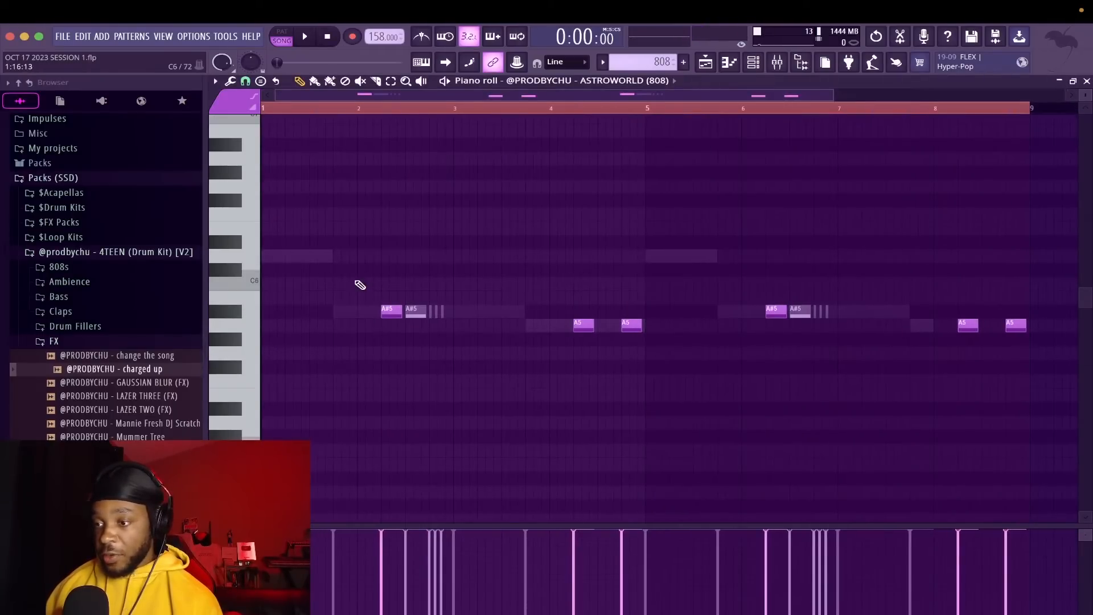
pyautogui.scroll(3, 360, 285)
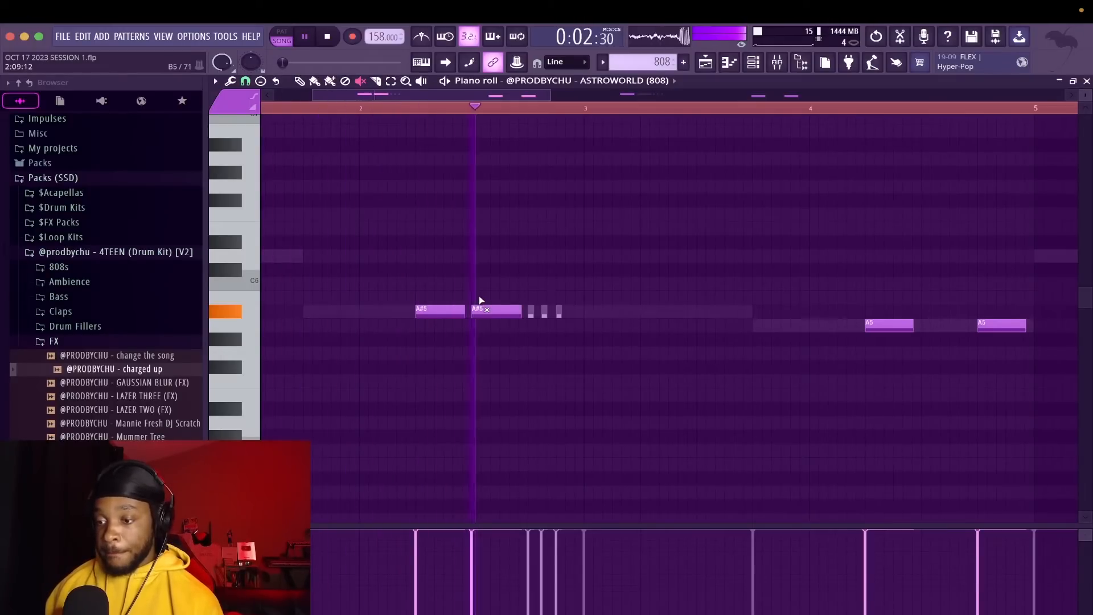
pyautogui.moveTo(586, 309); pyautogui.dragTo(524, 307)
pyautogui.hotkey('ctrl', 'Up')
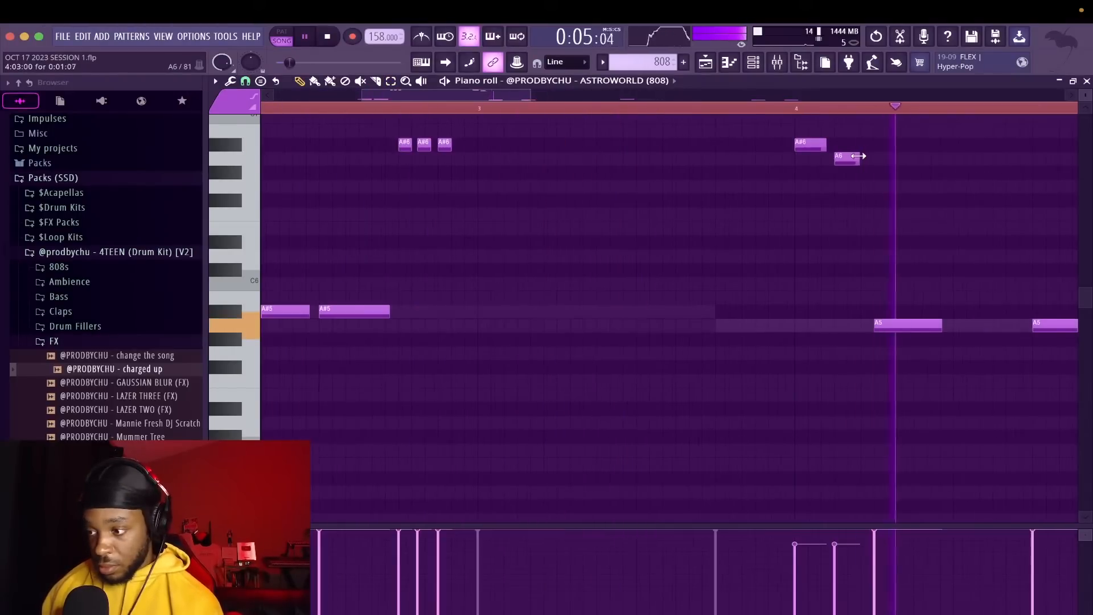
# Lengthen the A6 note in bar 4 slightly, add a longer G6 note right after it, and play the result
pyautogui.moveTo(858, 156); pyautogui.dragTo(864, 156)
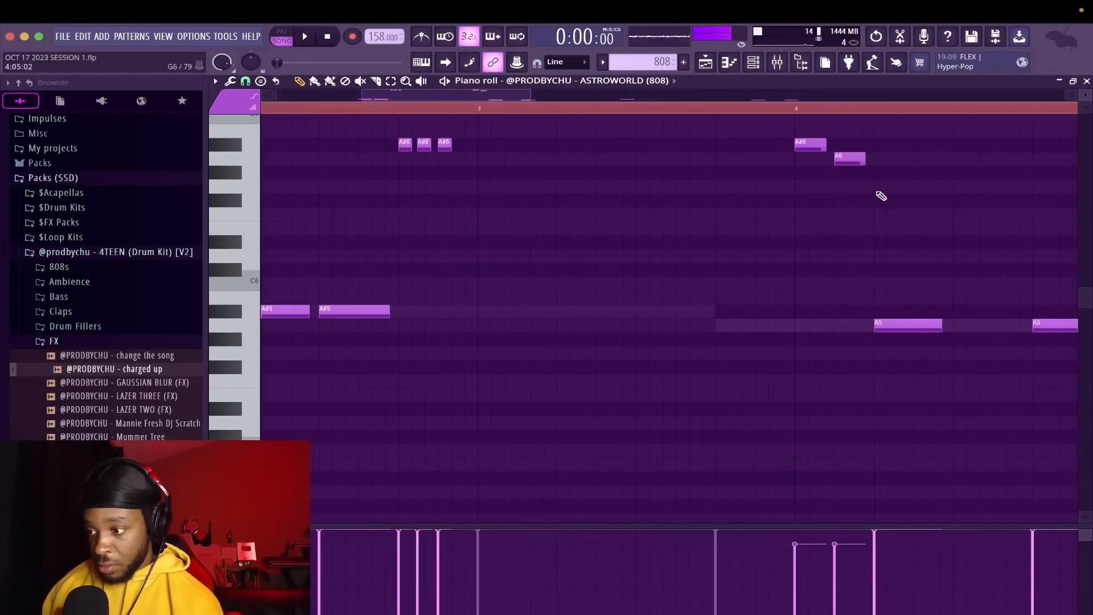
pyautogui.moveTo(881, 196); pyautogui.dragTo(945, 188)
pyautogui.press('space')
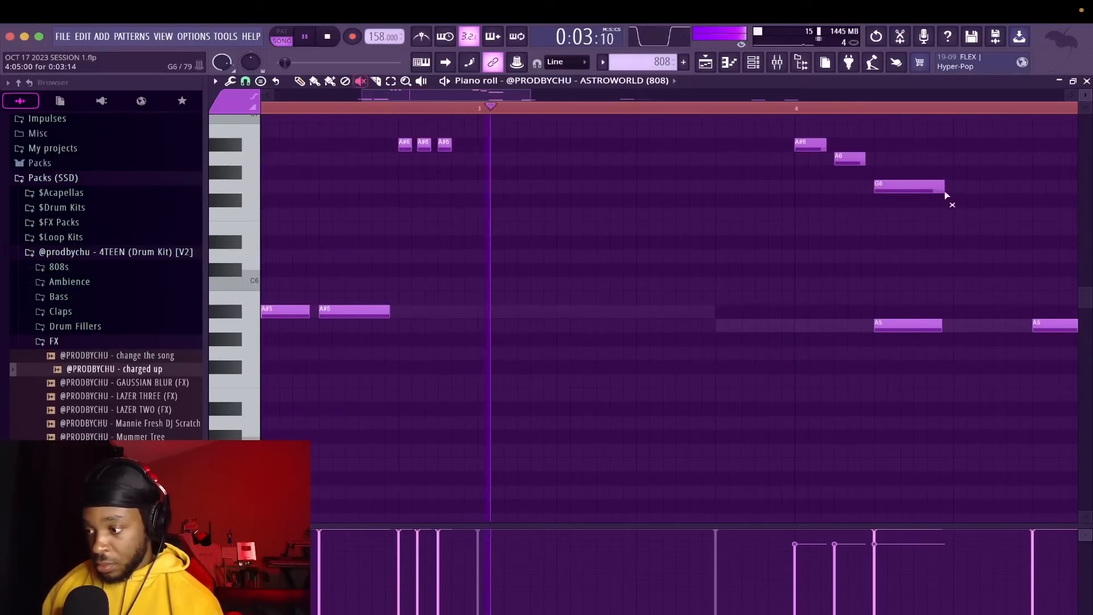
# Mute the A5 note under the long G6 in bar 4 and add a matching A6 note after the G6
pyautogui.press('t')
pyautogui.click(909, 328)
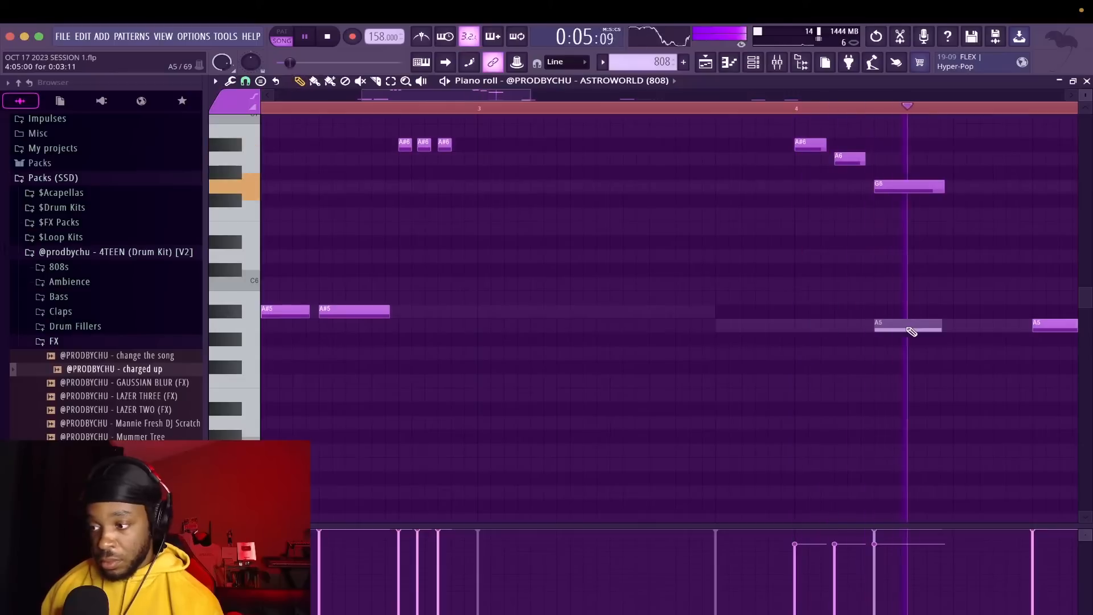
pyautogui.press('p')
pyautogui.press('space')
pyautogui.moveTo(956, 217); pyautogui.dragTo(961, 165)
pyautogui.press('space')
pyautogui.press('p')
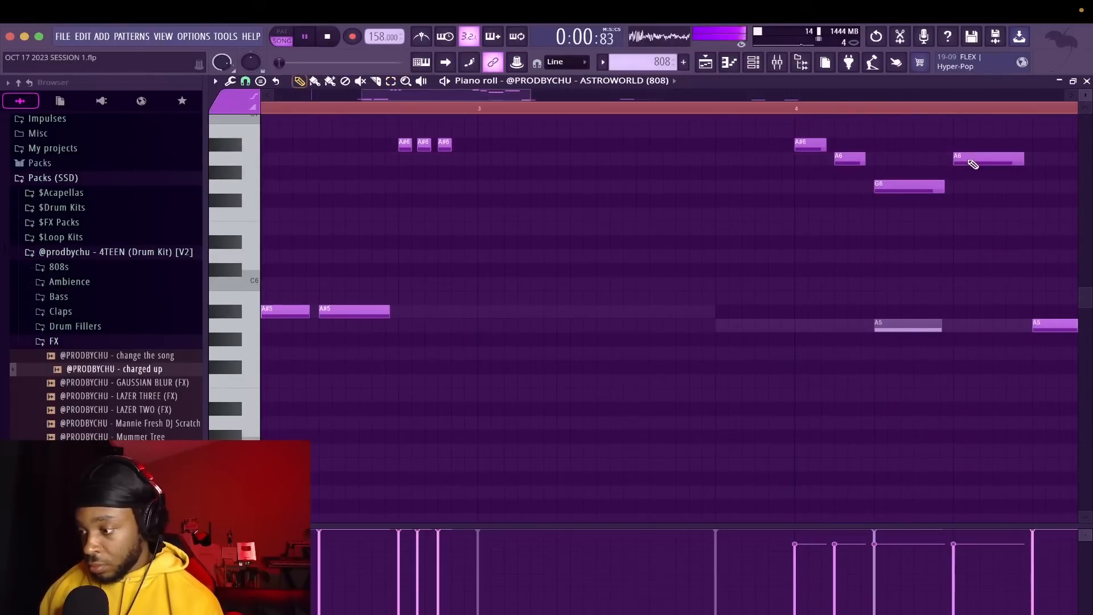
# Add an A5 note beneath the new A6 in bar 4 and turn it into a slide note
pyautogui.click(957, 325)
pyautogui.doubleClick(960, 325)
pyautogui.click(469, 298)
pyautogui.press('Return')
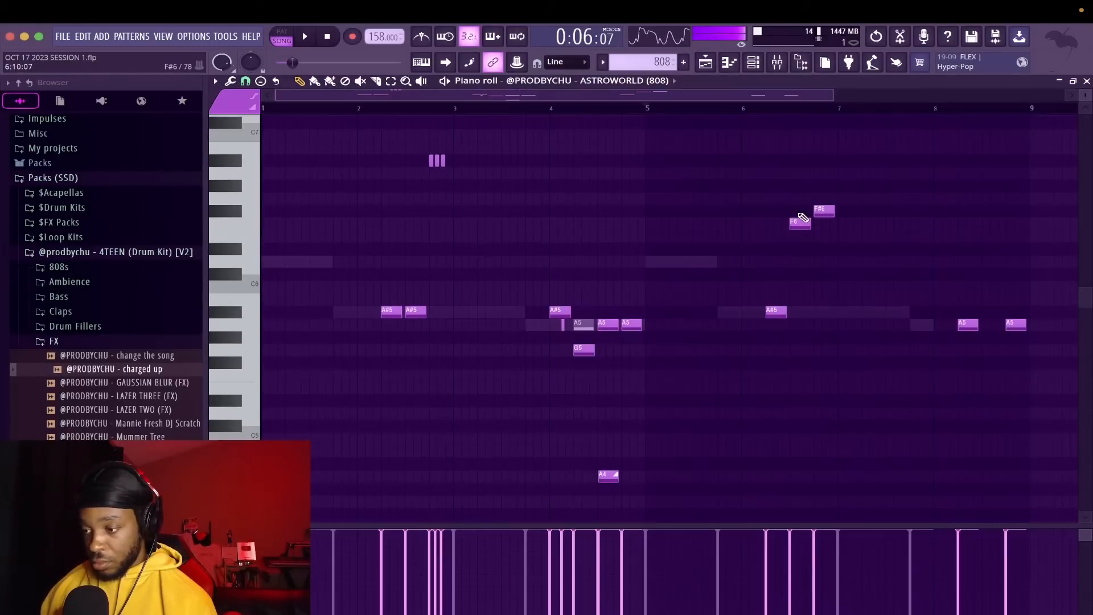
# Raise the F#6 note in bar 6 to A6, and add an A5 note at the start of bar 8 sliced down to its second half
pyautogui.moveTo(824, 206); pyautogui.dragTo(823, 169)
pyautogui.press('space')
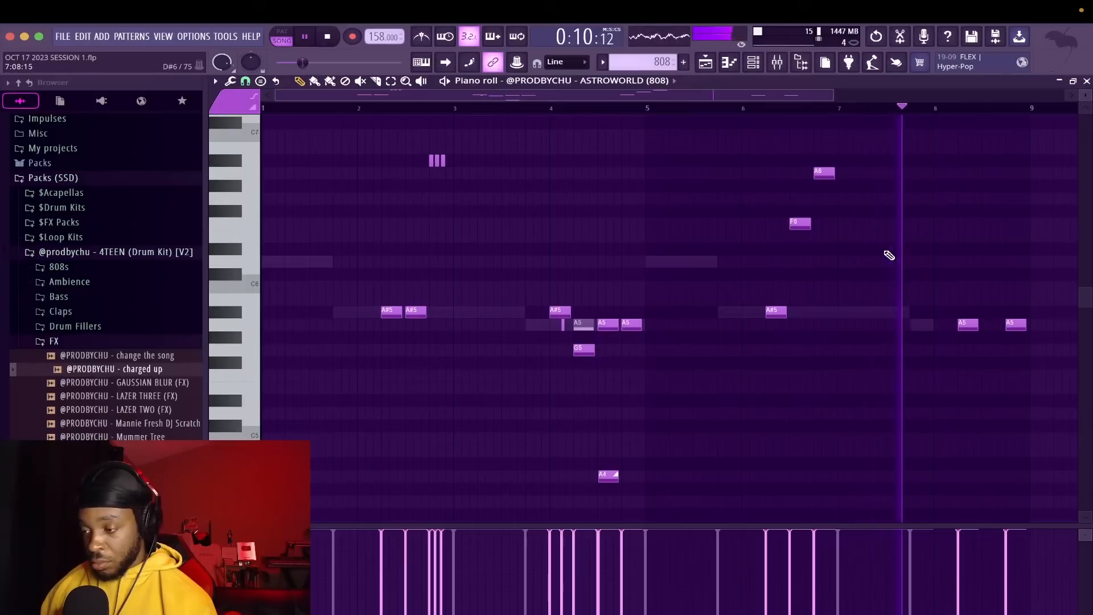
pyautogui.click(941, 323)
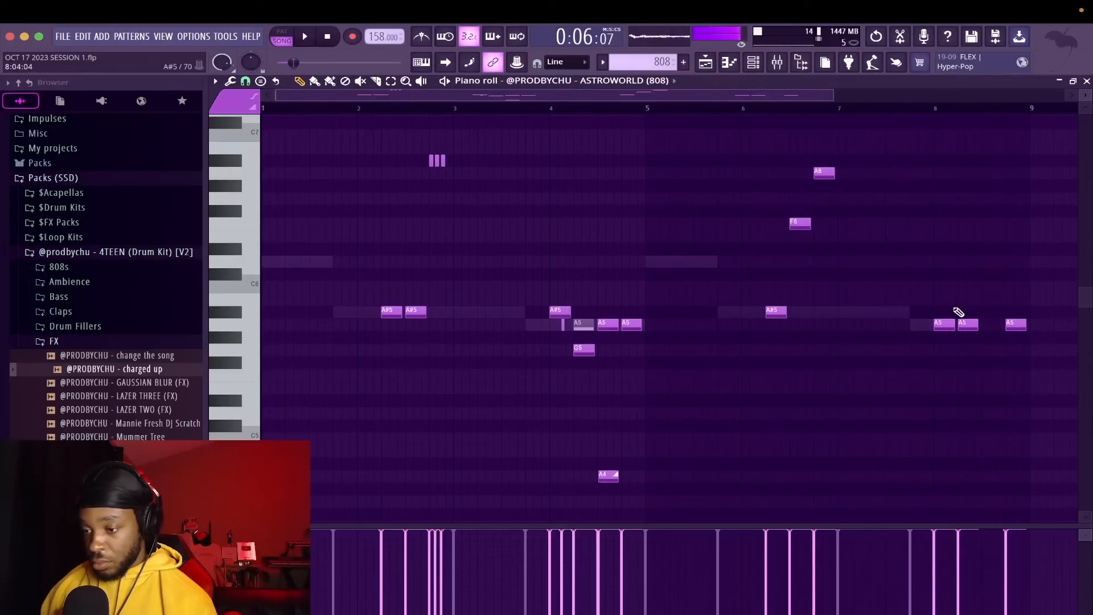
pyautogui.press('c')
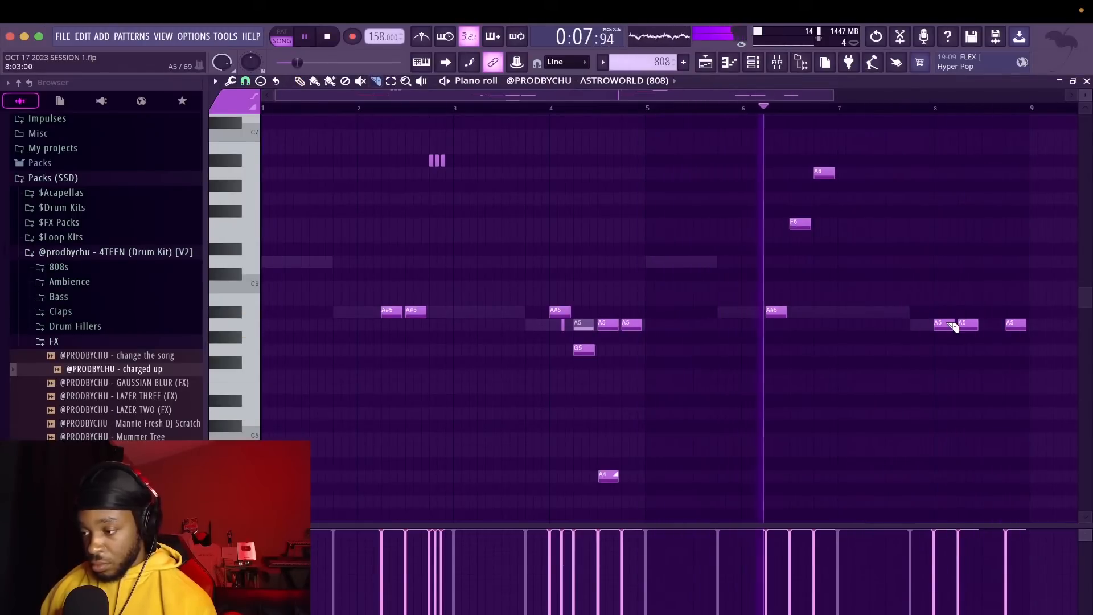
pyautogui.moveTo(946, 319); pyautogui.dragTo(945, 328)
pyautogui.rightClick(940, 326)
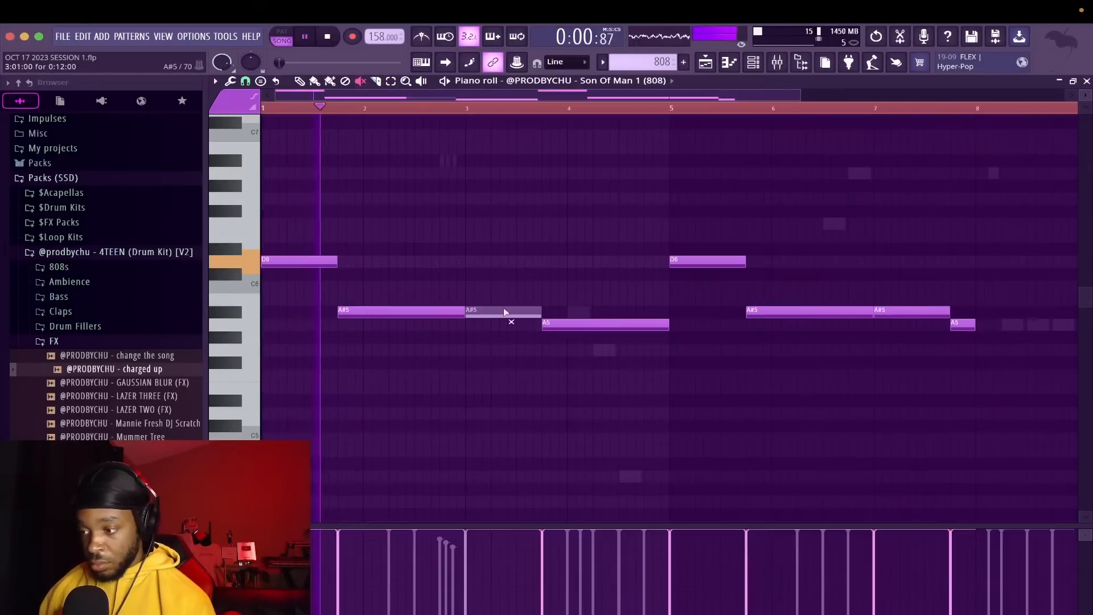
# Mute the A#5 note starting at bar 7 in the Son Of Man 1 (808) part
pyautogui.click(920, 313)
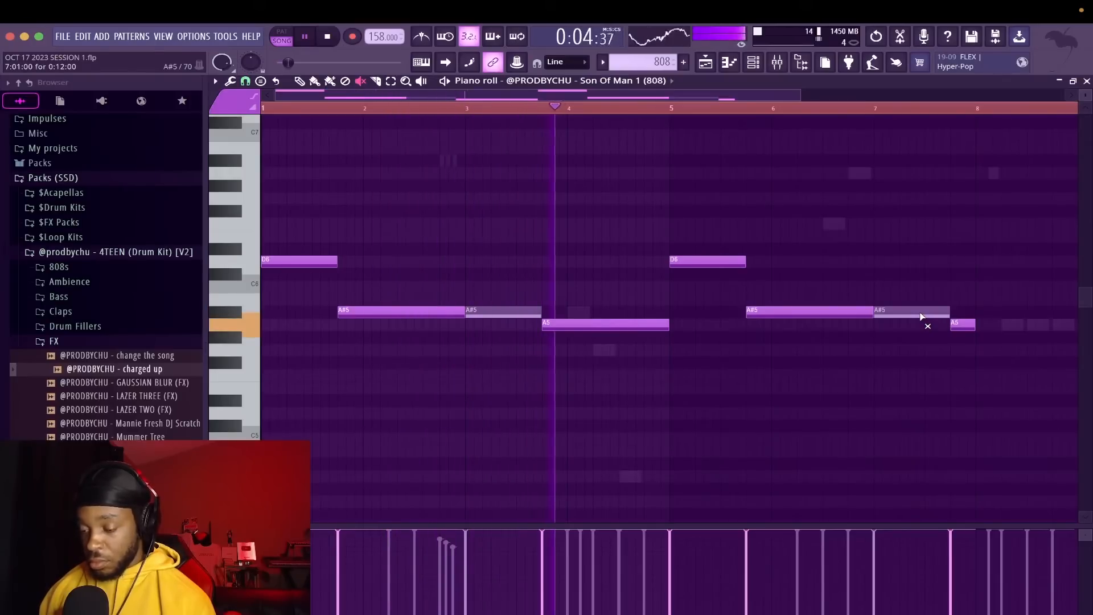
pyautogui.press('p')
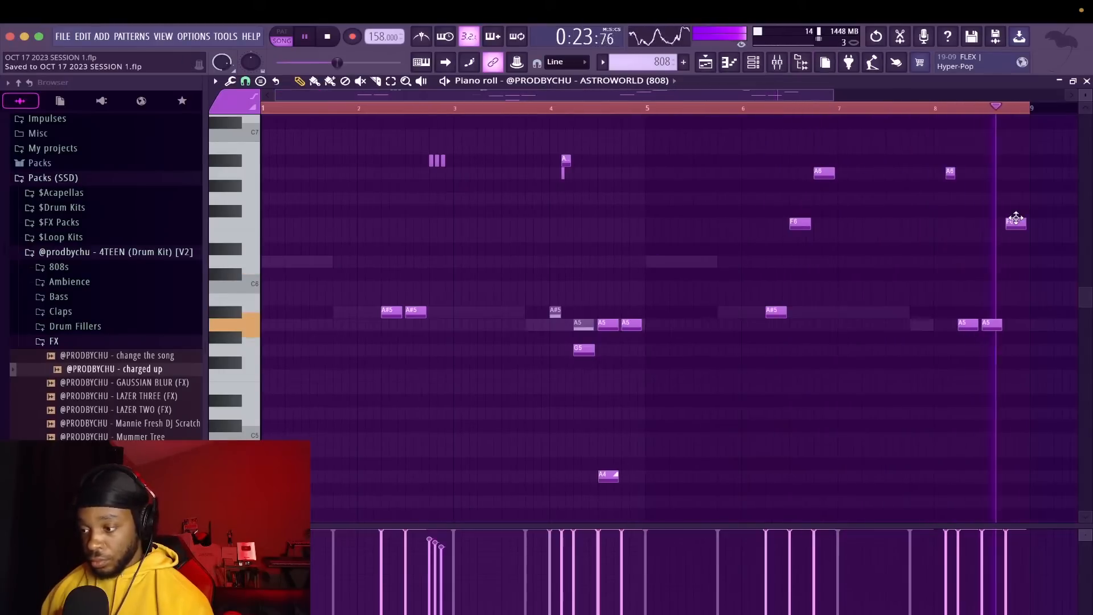
# Add a short E6 slide note under the second half of the F6 at the end of bar 8 in the ASTROWORLD (808) part
pyautogui.press('space')
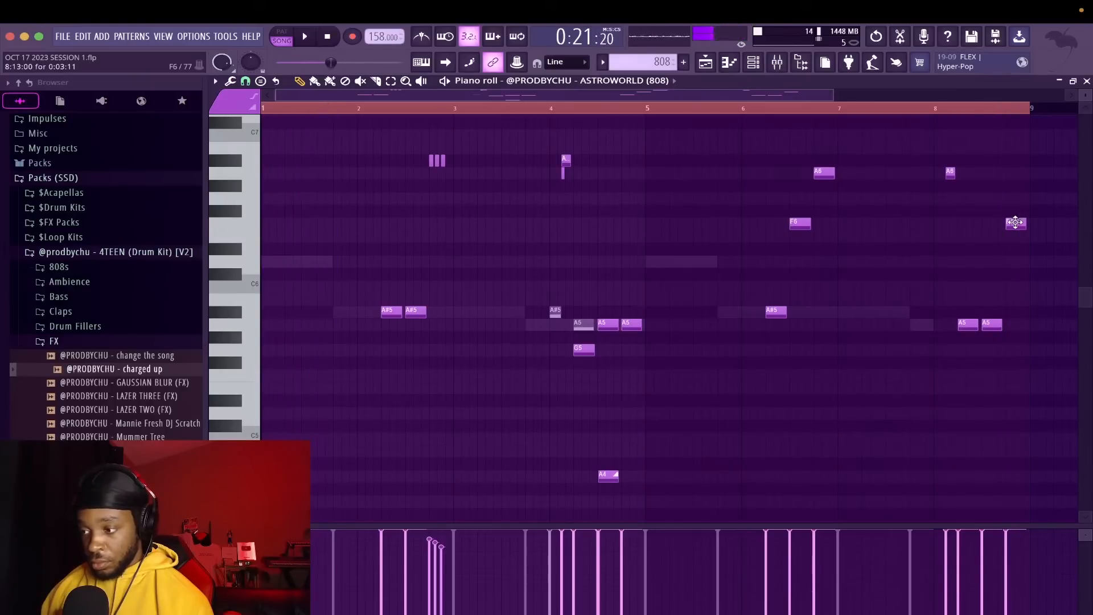
pyautogui.click(1013, 236)
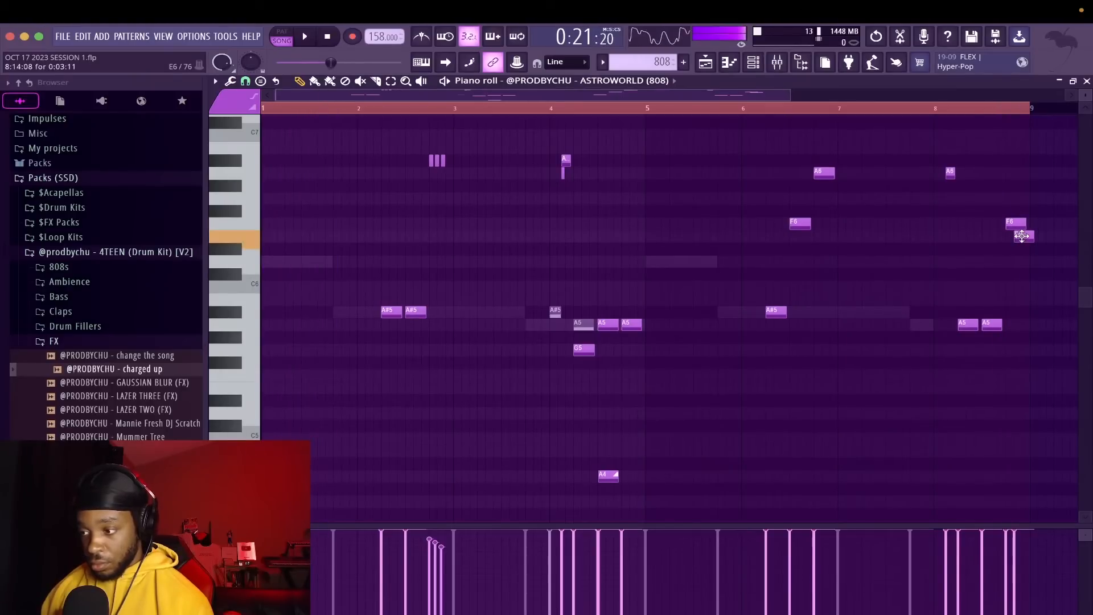
pyautogui.press('space')
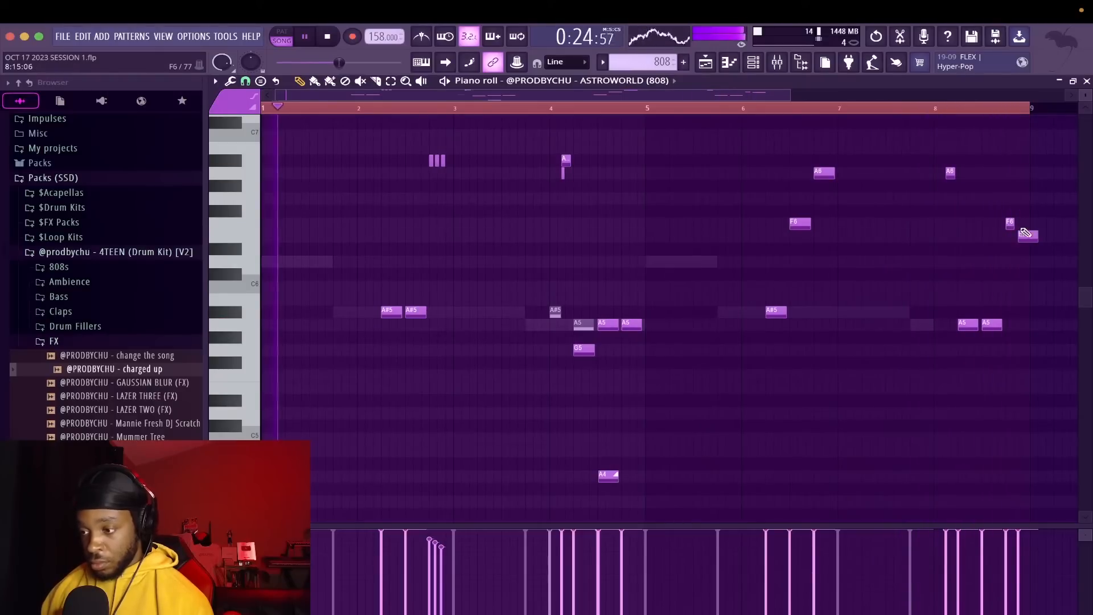
pyautogui.moveTo(1036, 236); pyautogui.dragTo(1021, 224)
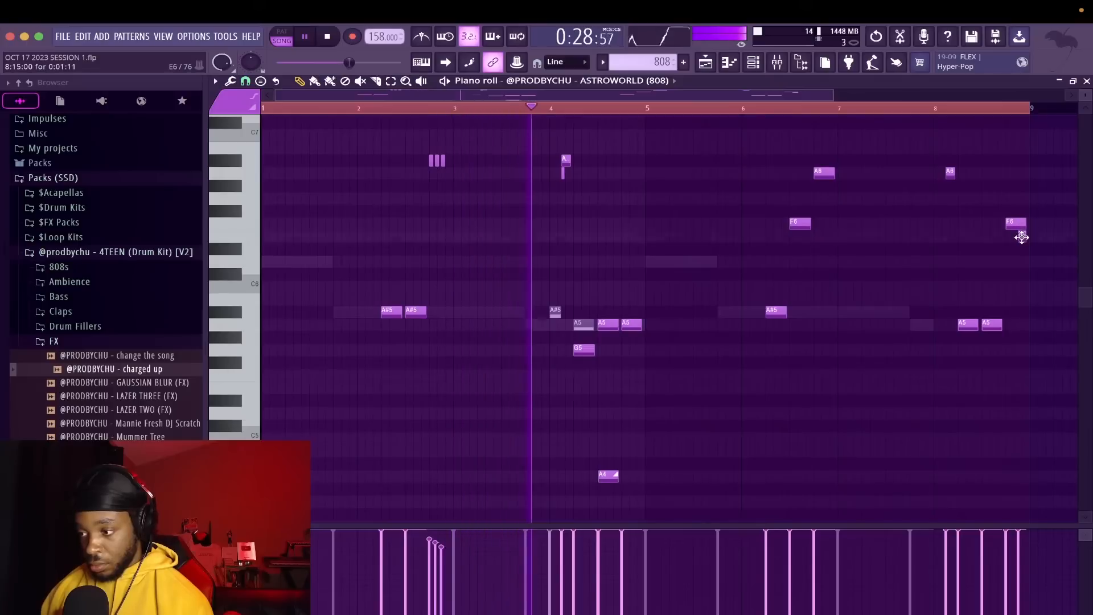
pyautogui.doubleClick(1022, 235)
pyautogui.click(467, 296)
pyautogui.press('Return')
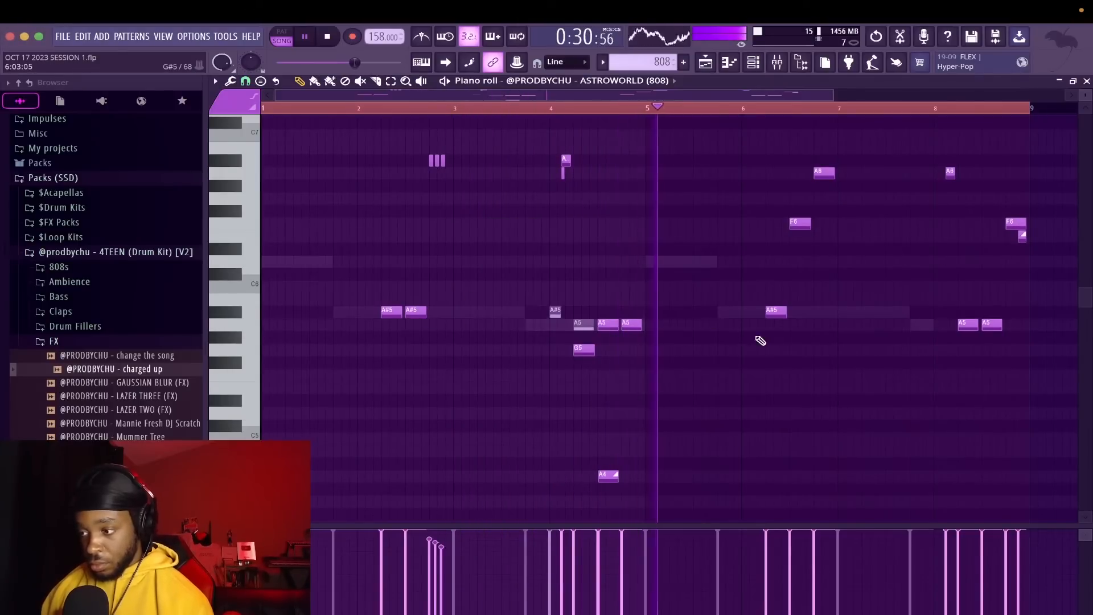
# Shorten the E6 slide note at the end of bar 8 to a length of 0:00:21
pyautogui.keyDown('ctrl'); pyautogui.scroll(2, 1035, 219); pyautogui.keyUp('ctrl')
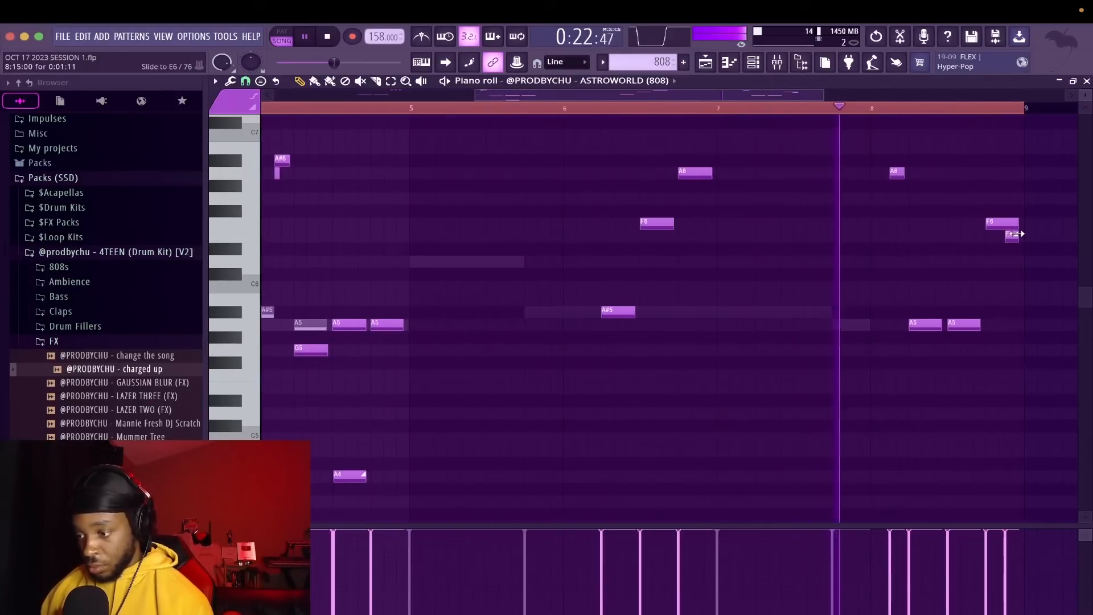
pyautogui.moveTo(1016, 234); pyautogui.dragTo(1011, 234)
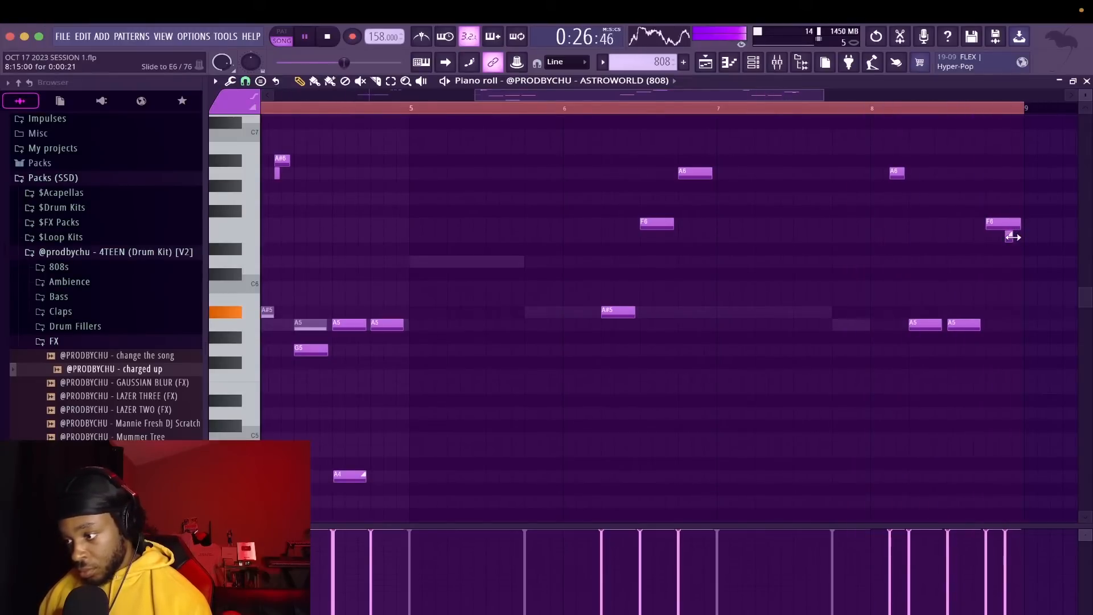
pyautogui.keyDown('ctrl'); pyautogui.scroll(-2, 986, 128); pyautogui.keyUp('ctrl')
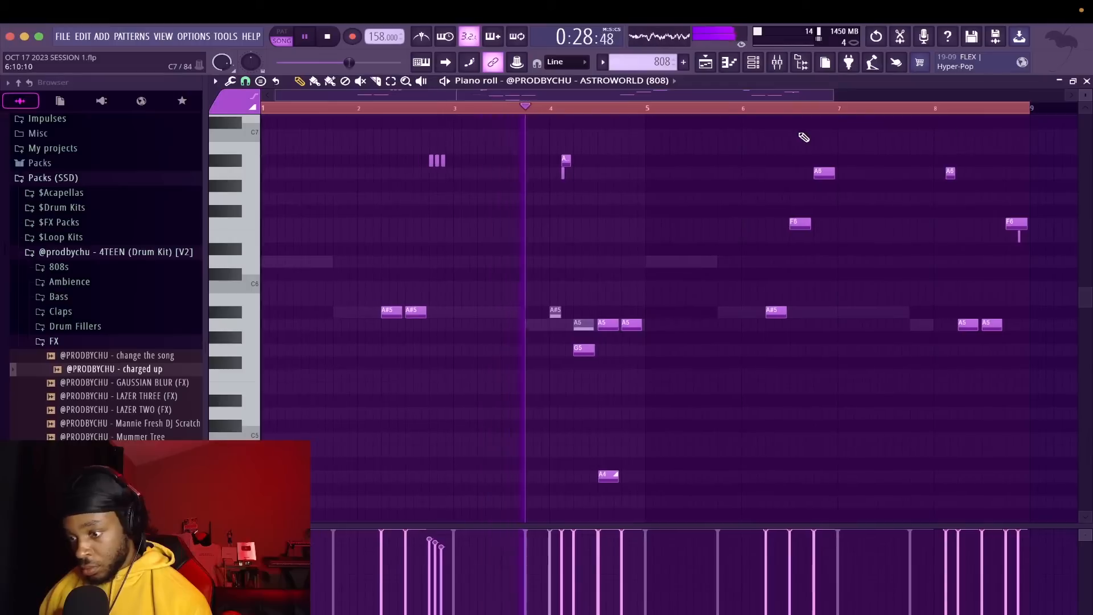
# Leave the piano roll and assign the selected channels to consecutive mixer tracks starting at Insert 10
pyautogui.click(1086, 81)
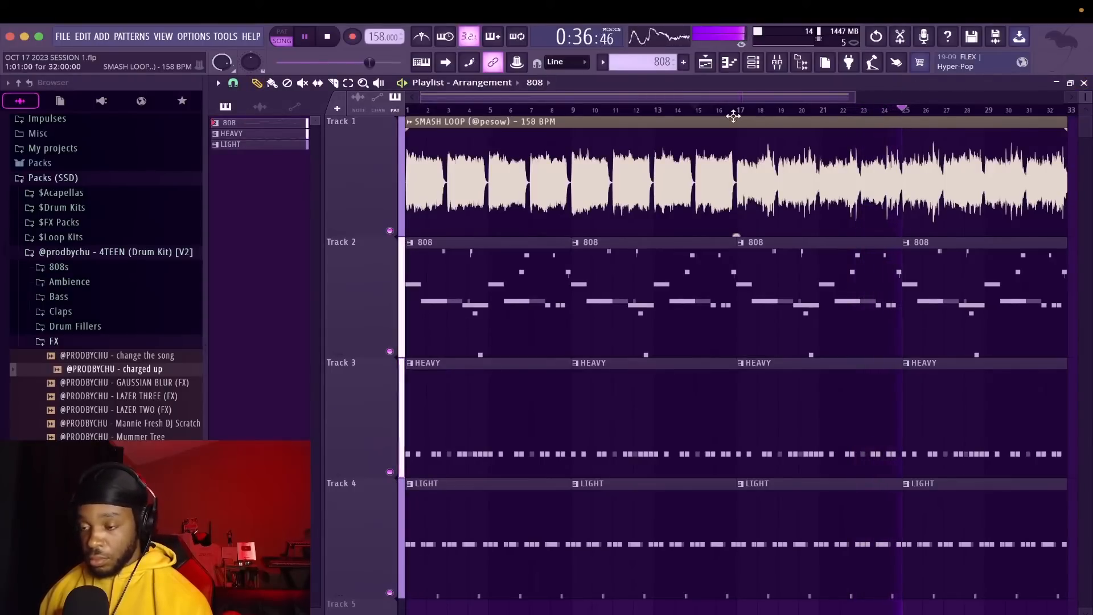
pyautogui.click(777, 62)
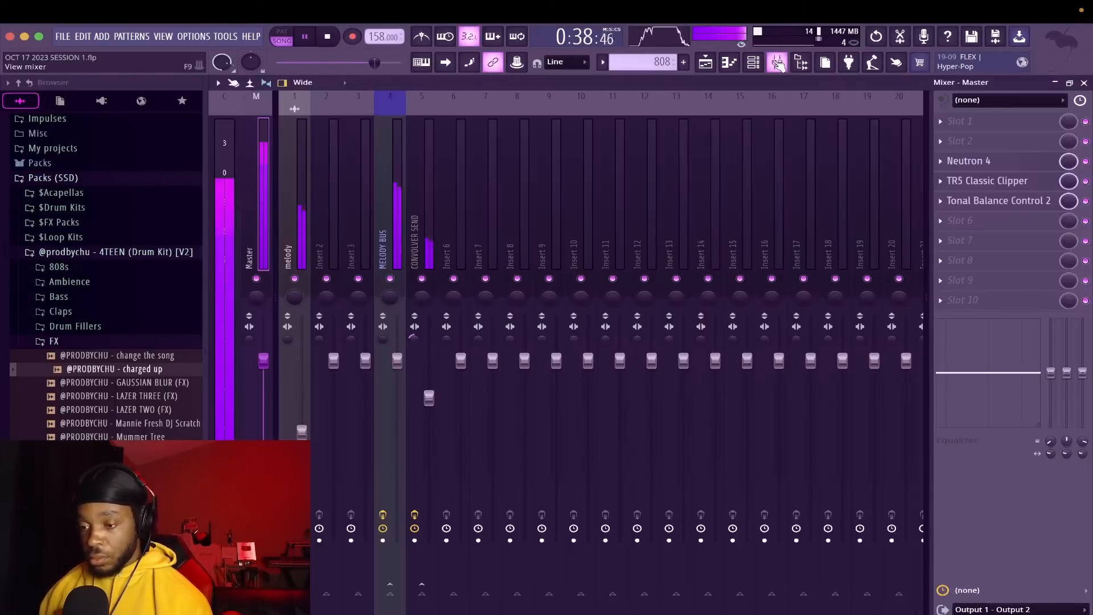
pyautogui.press('space')
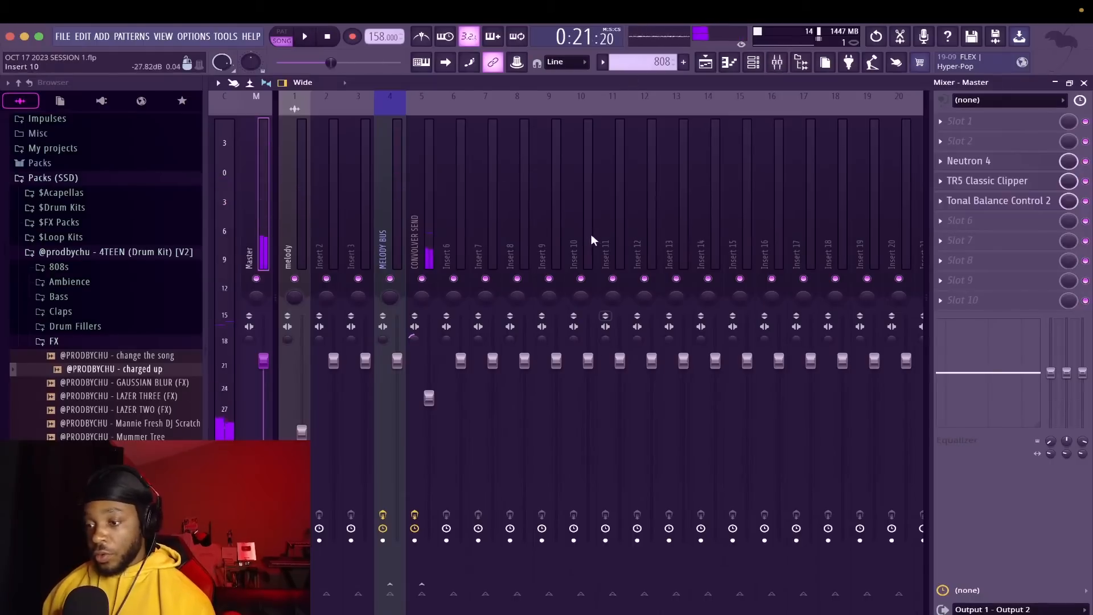
pyautogui.click(583, 237)
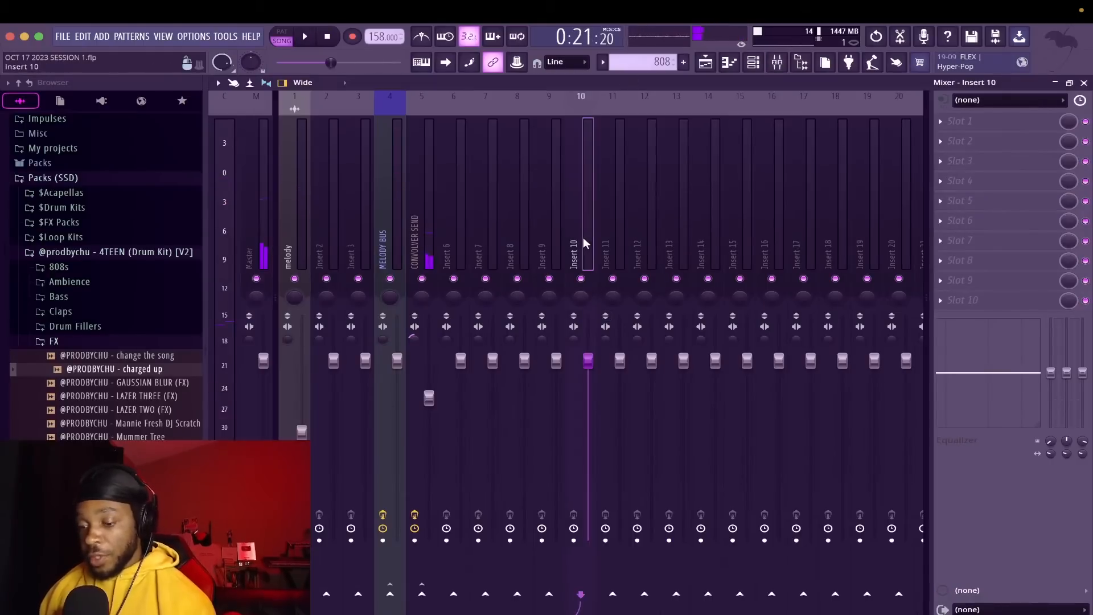
pyautogui.hotkey('ctrl', 'shift', 'l')
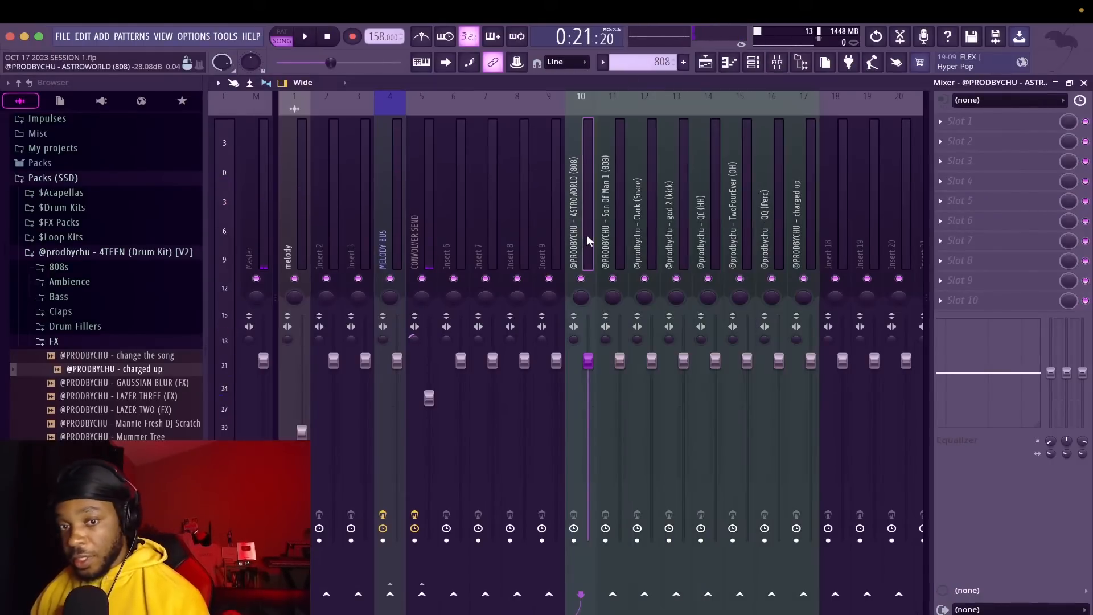
# Route mixer tracks 10 to 17, from ASTROWORLD (808) to charged up, only to Insert 21
pyautogui.hscroll(5, 586, 235)
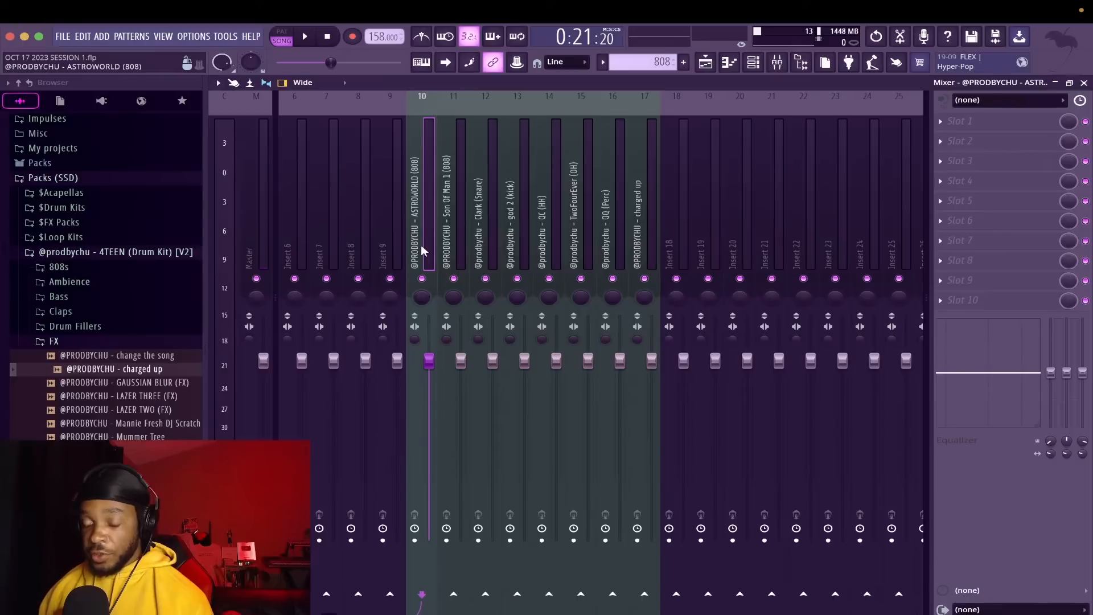
pyautogui.moveTo(423, 249); pyautogui.dragTo(636, 242)
pyautogui.rightClick(772, 594)
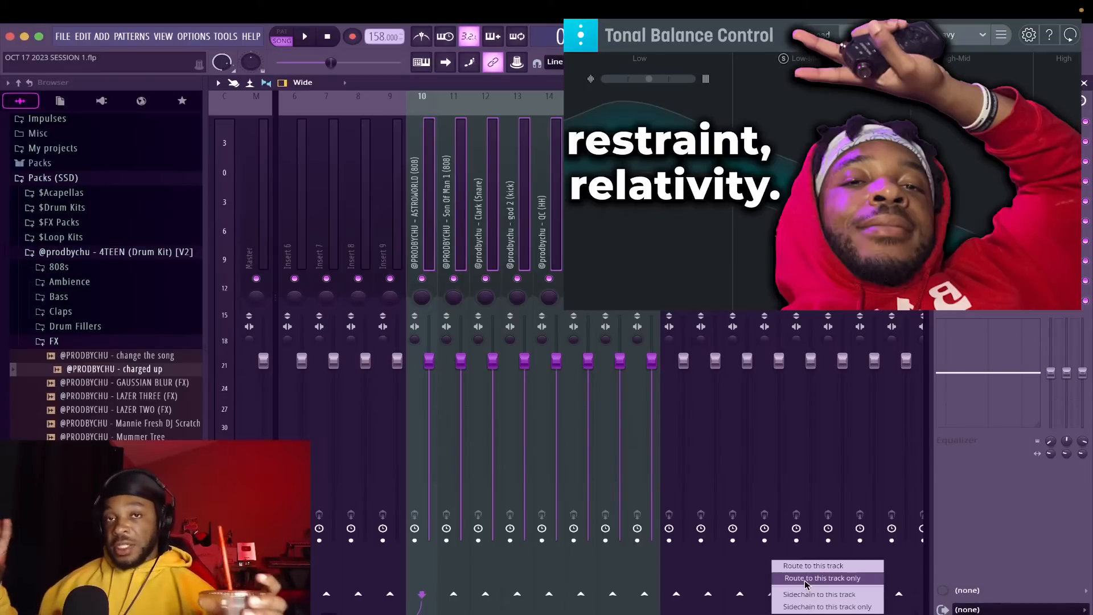
pyautogui.click(806, 577)
pyautogui.press('space')
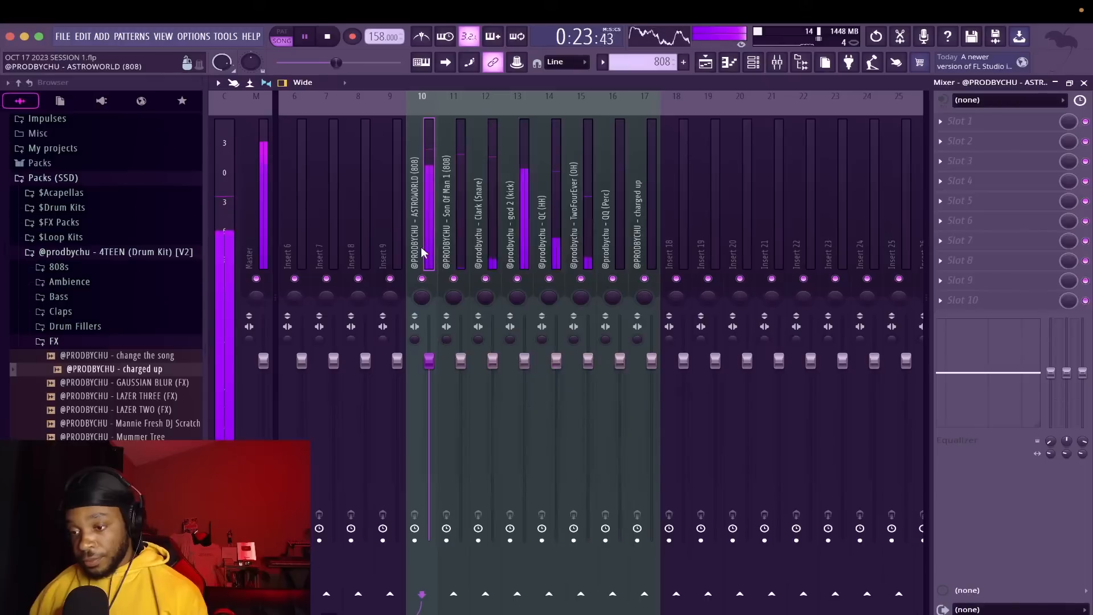
pyautogui.click(771, 593)
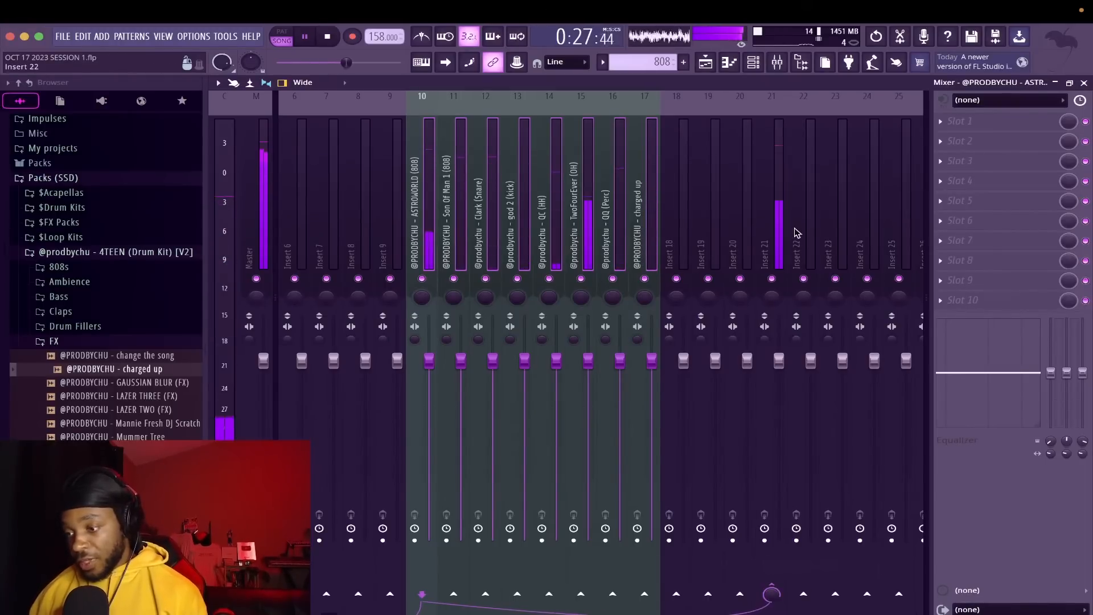
# Load the mixer preset drum bus.fst onto Insert 21 and play the beat through it
pyautogui.press('space')
pyautogui.rightClick(778, 245)
pyautogui.moveTo(808, 172)
pyautogui.click(945, 150)
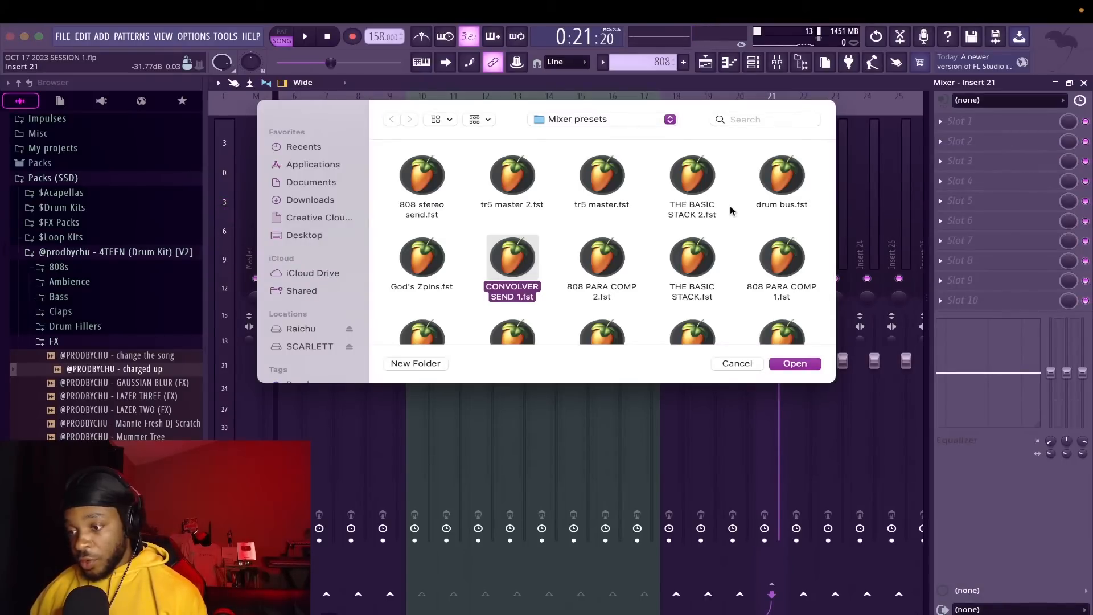
pyautogui.doubleClick(782, 174)
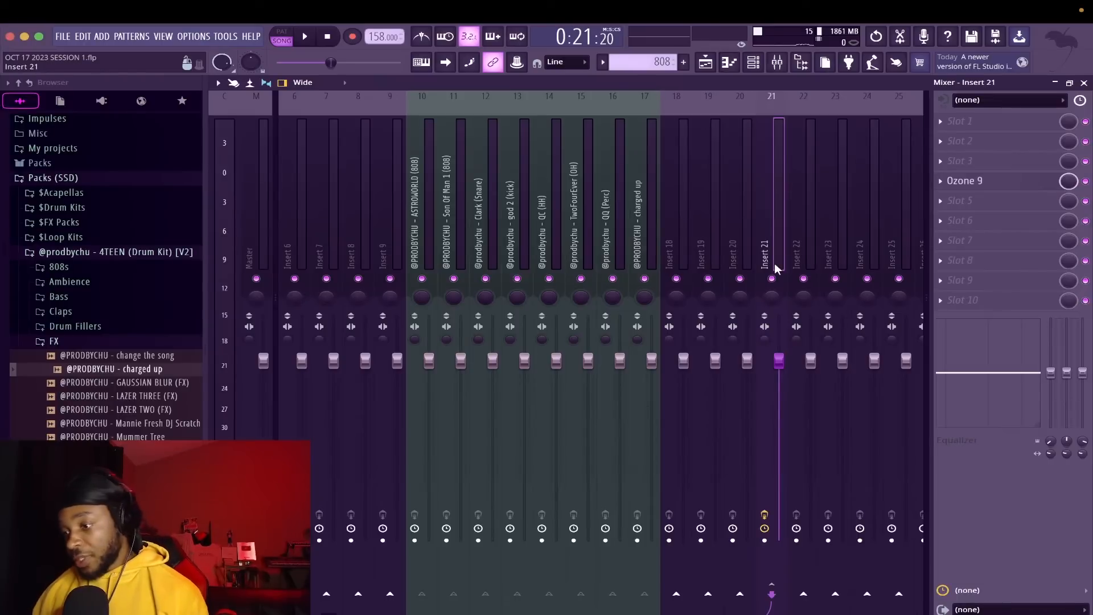
pyautogui.press('space')
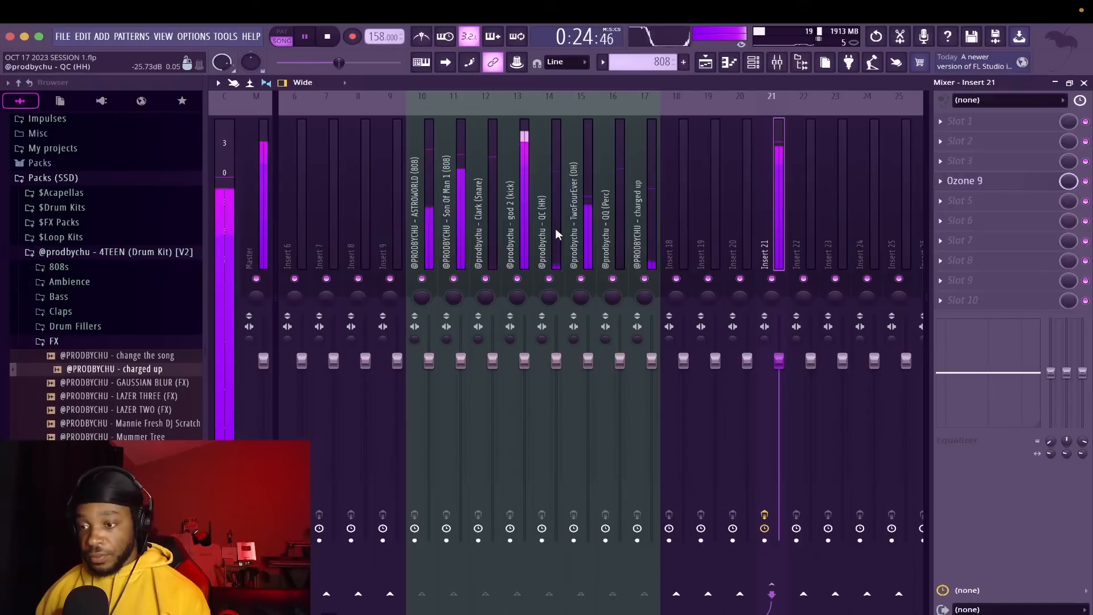
# Stop playback, mute mixer tracks 12 to 17 so only the two 808s stay active, and lower the ASTROWORLD (808) fader slightly
pyautogui.click(486, 279)
pyautogui.press('space')
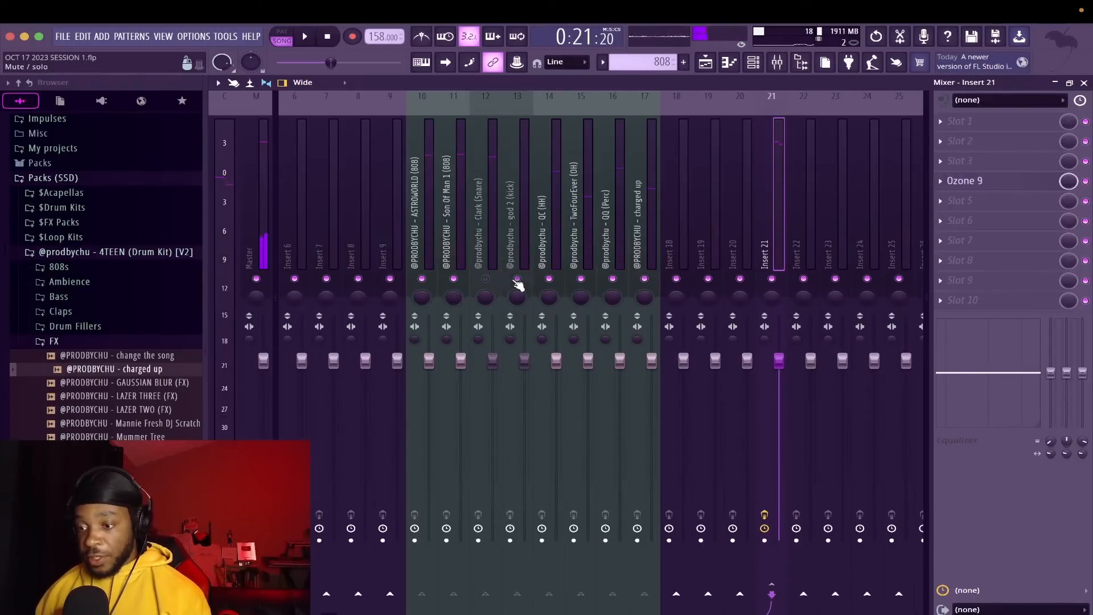
pyautogui.moveTo(550, 279); pyautogui.dragTo(645, 279)
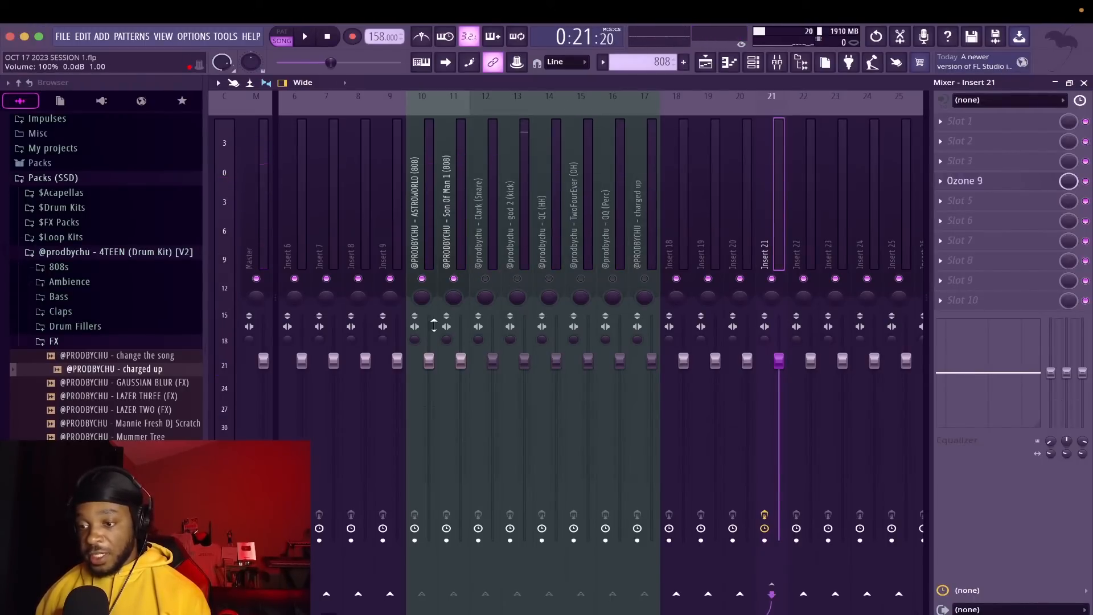
pyautogui.click(427, 361)
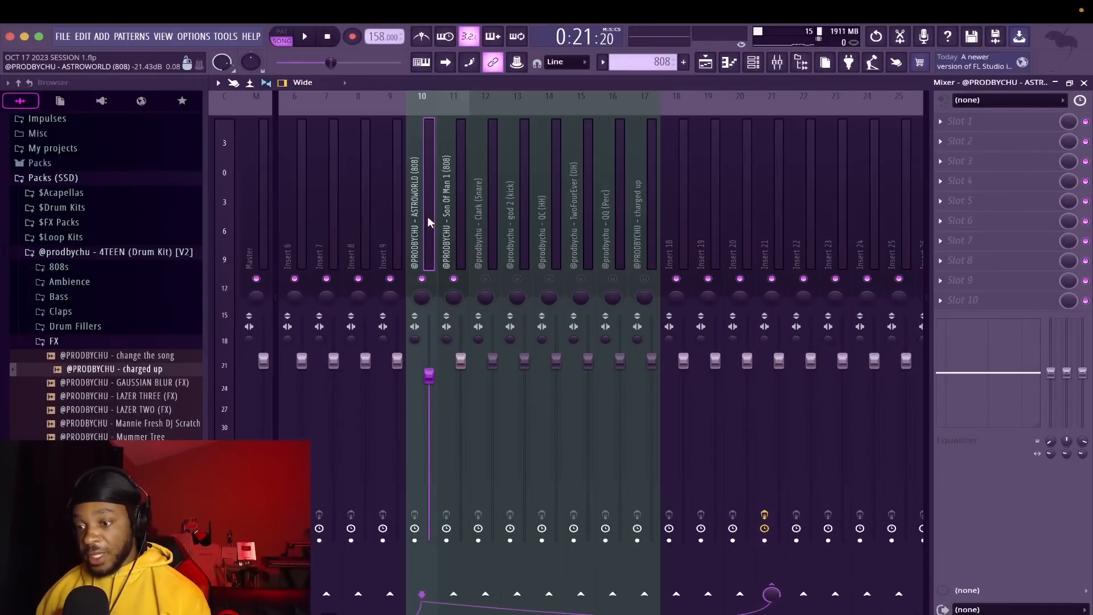
# Reselect the ASTROWORLD (808) through charged up tracks and apply the Insert 21-only routing again
pyautogui.moveTo(422, 227); pyautogui.dragTo(689, 251)
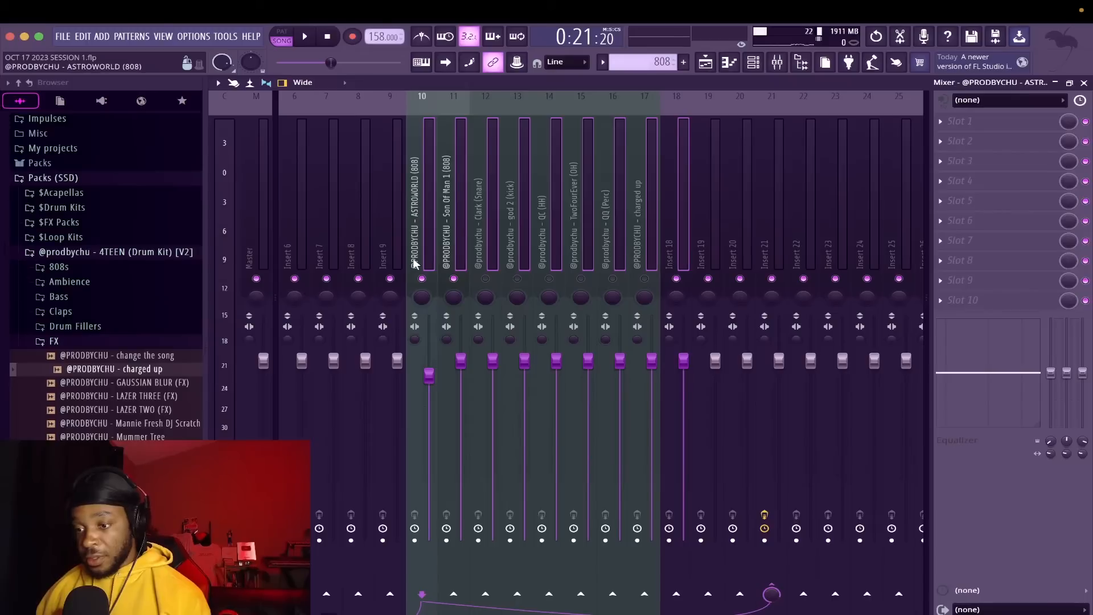
pyautogui.moveTo(416, 262); pyautogui.dragTo(642, 257)
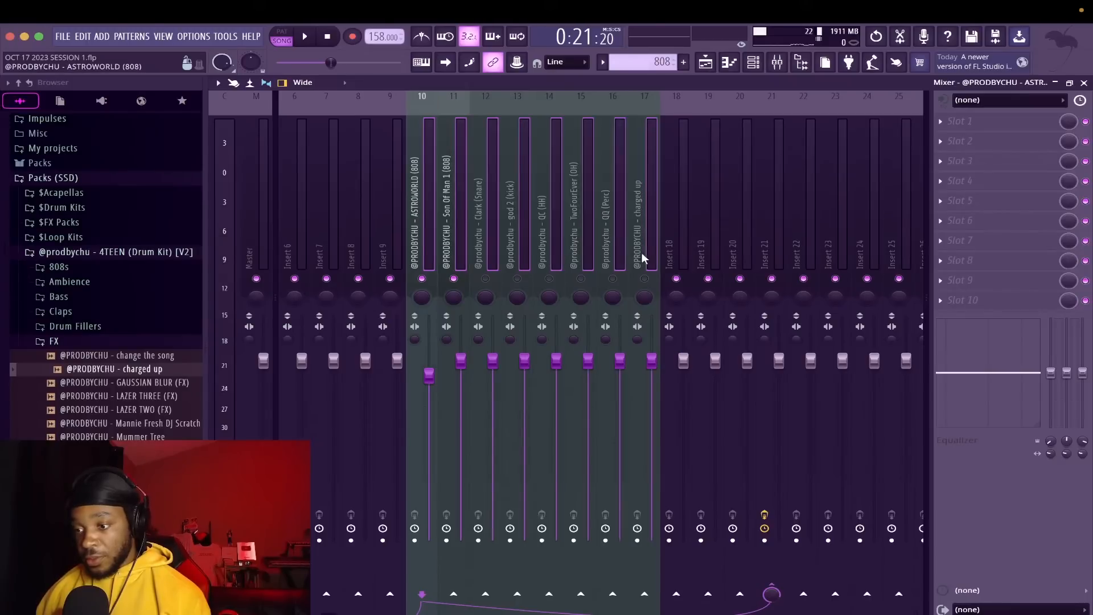
pyautogui.rightClick(776, 585)
pyautogui.click(796, 579)
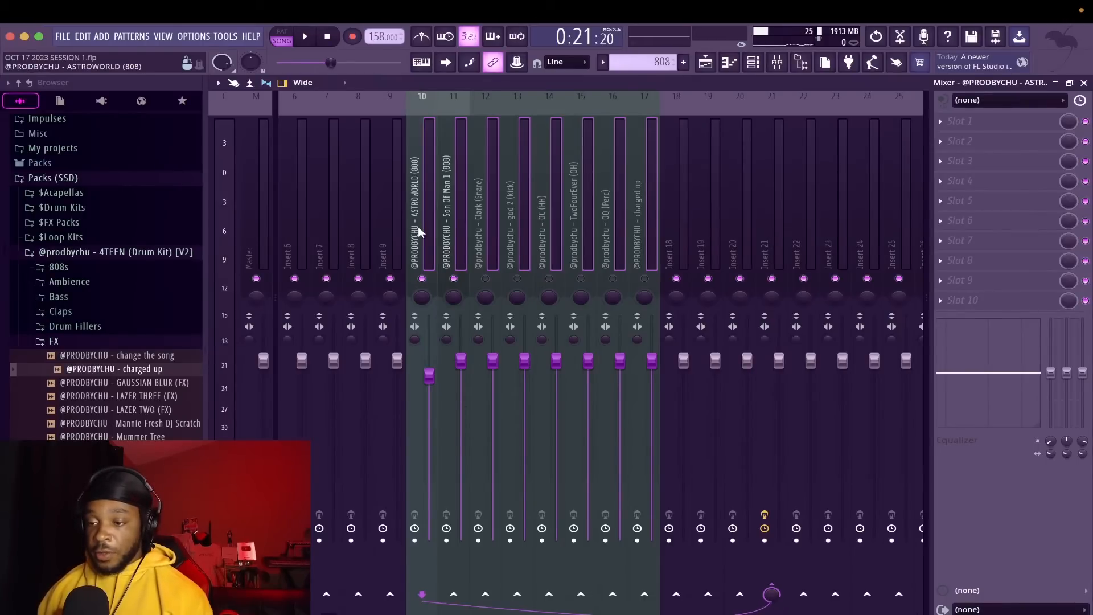
# Play the beat with the melody bus muted and lower the ASTROWORLD (808) and Son Of Man 1 (808) faders to balance them
pyautogui.press('space')
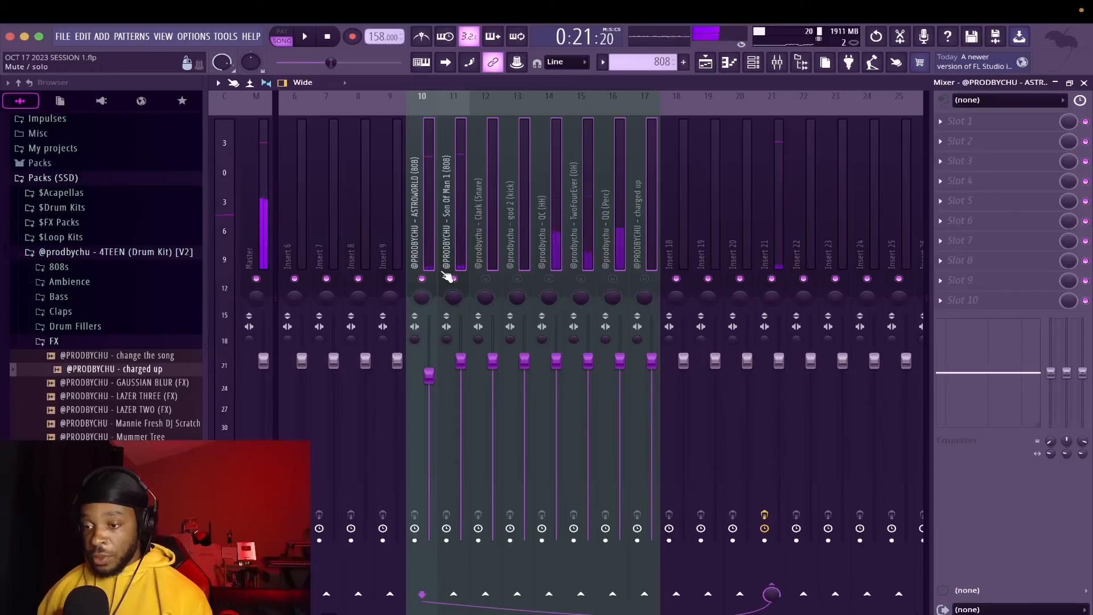
pyautogui.scroll(5, 443, 283)
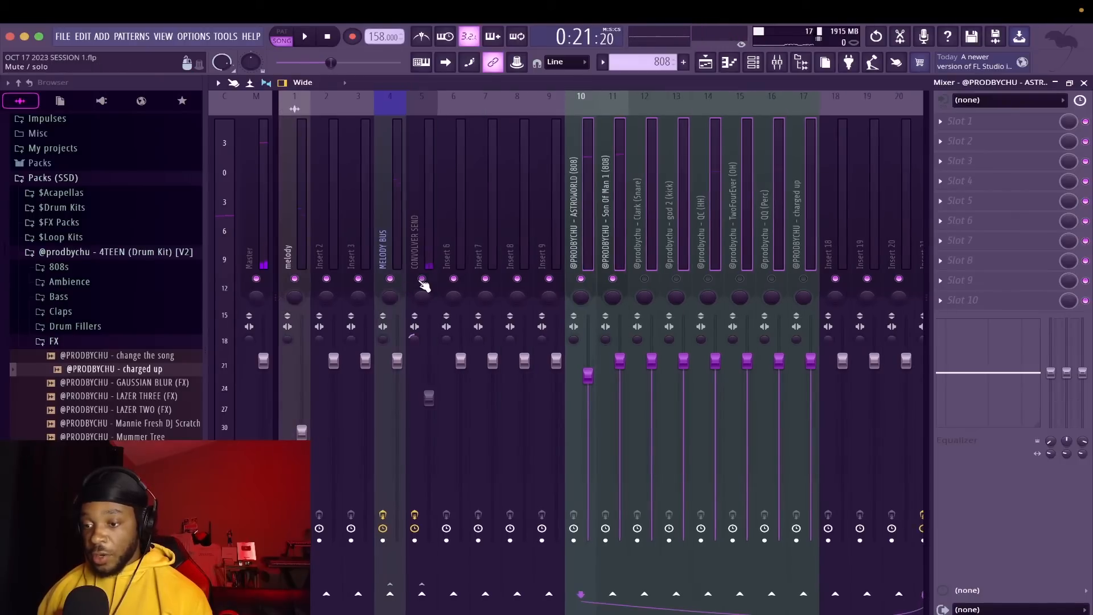
pyautogui.click(589, 227)
pyautogui.press('space')
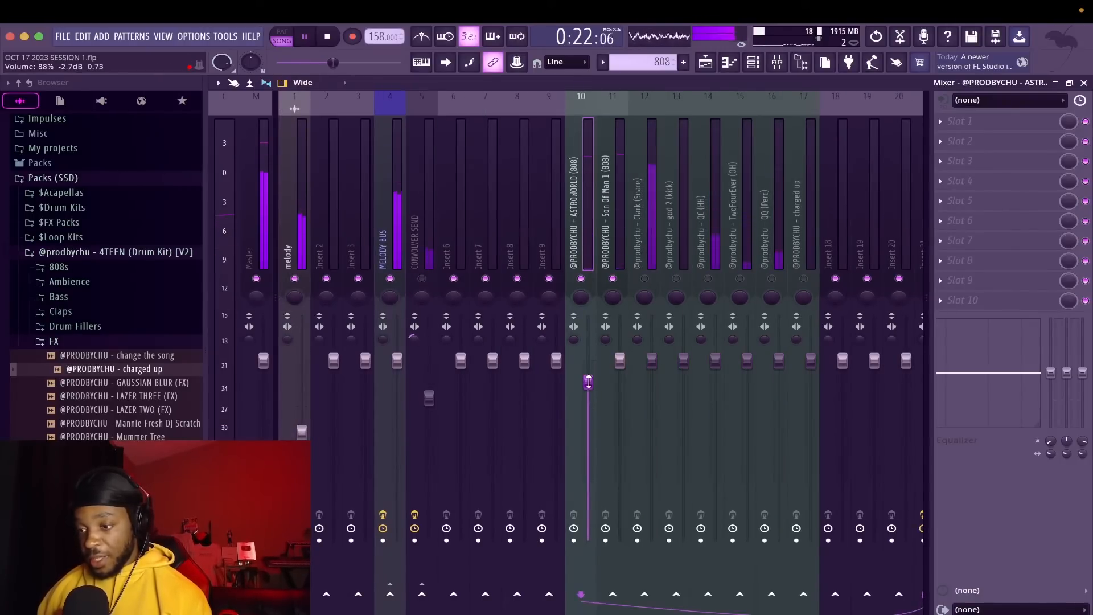
pyautogui.press('space')
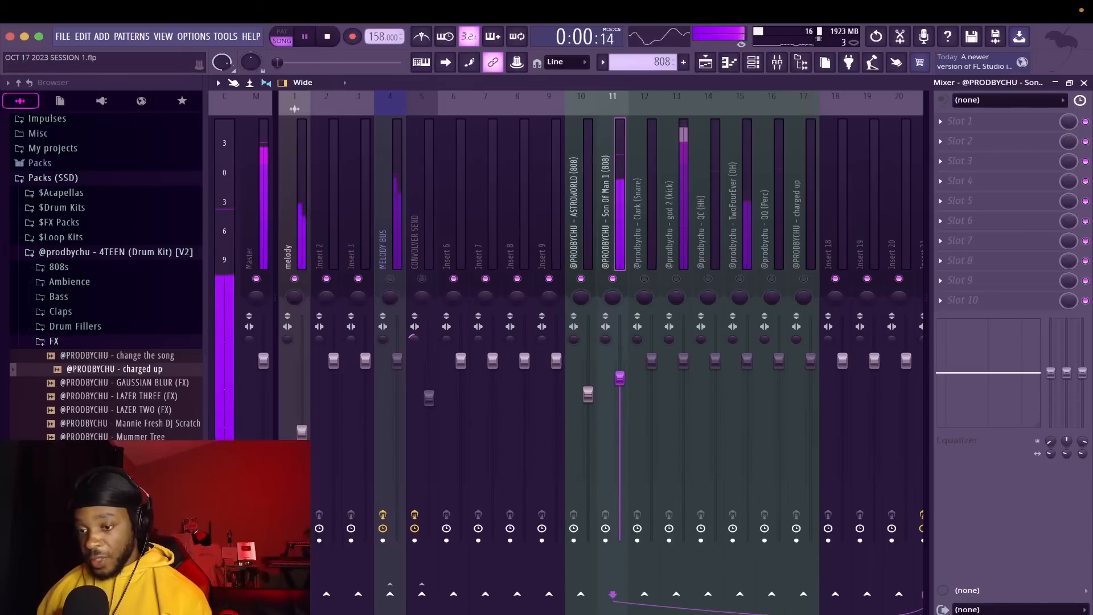
pyautogui.moveTo(620, 377); pyautogui.dragTo(588, 390)
pyautogui.press('space')
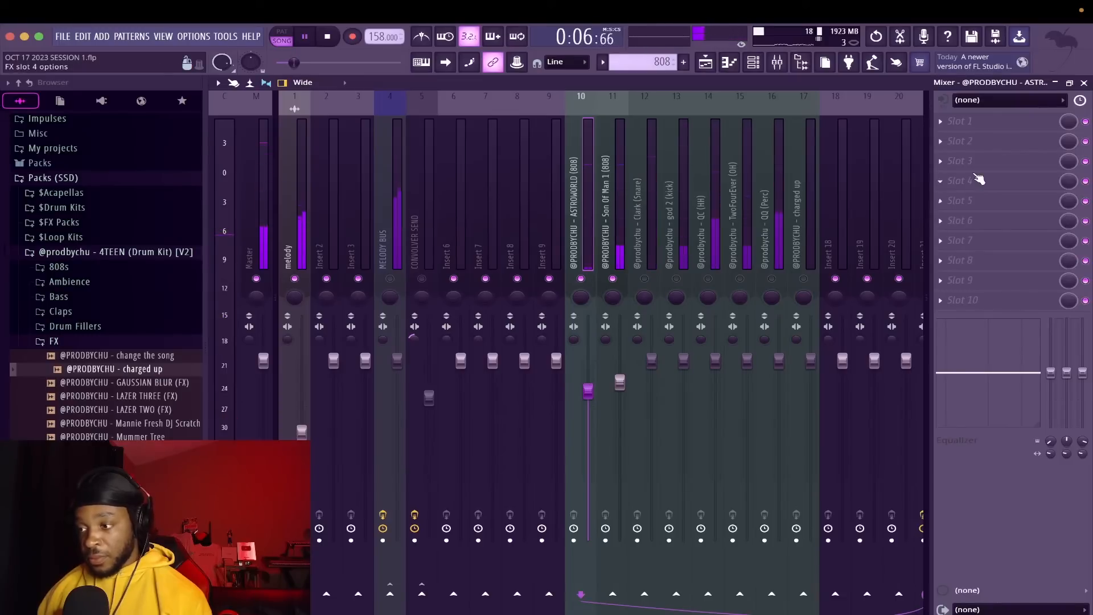
pyautogui.press('space')
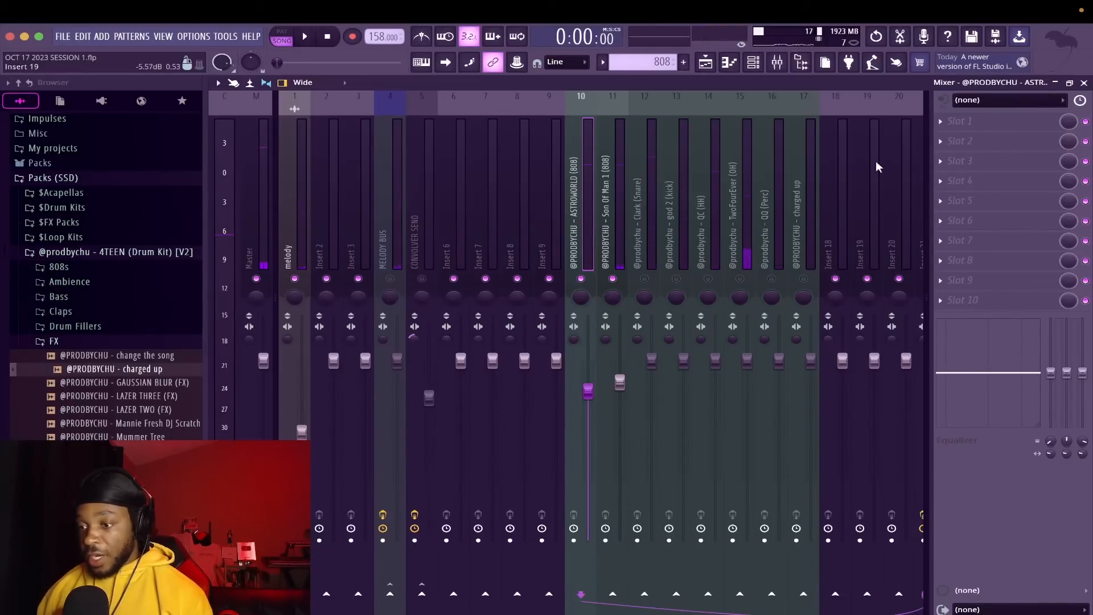
# Load Neutron 4 into slot 2 of ASTROWORLD (808), add a Flat Lowpass filter at 355 Hz and audition it
pyautogui.click(940, 142)
pyautogui.click(671, 96)
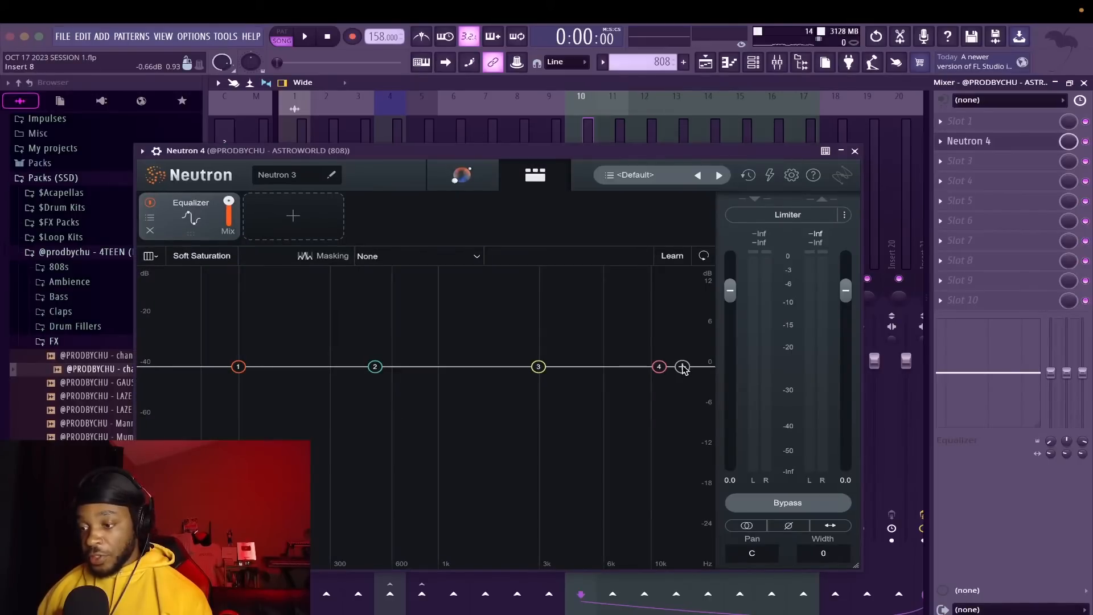
pyautogui.click(695, 409)
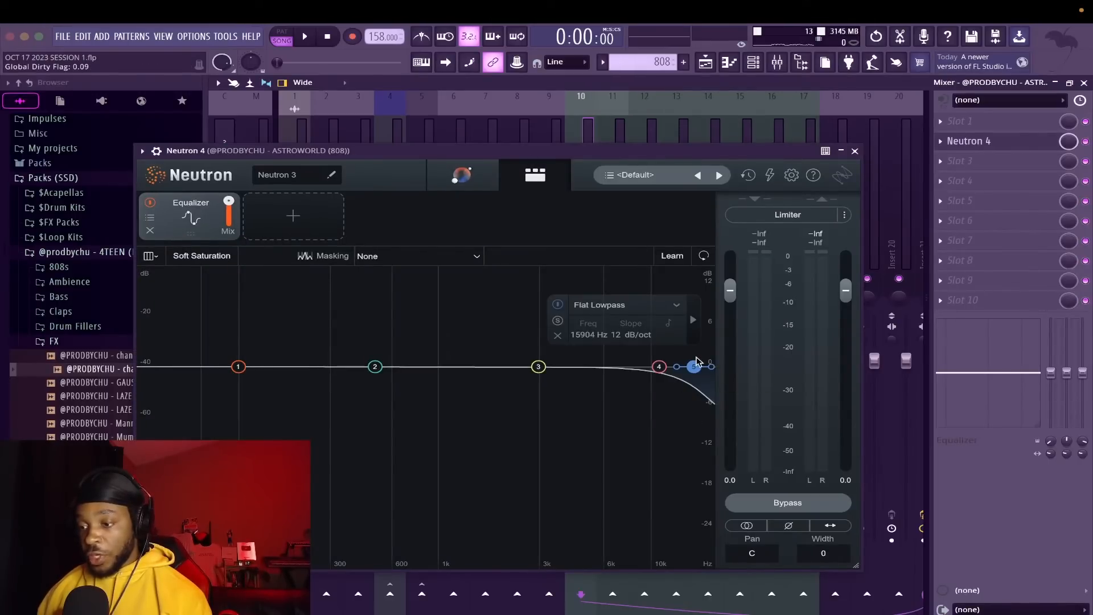
pyautogui.moveTo(694, 368); pyautogui.dragTo(344, 371)
pyautogui.press('space')
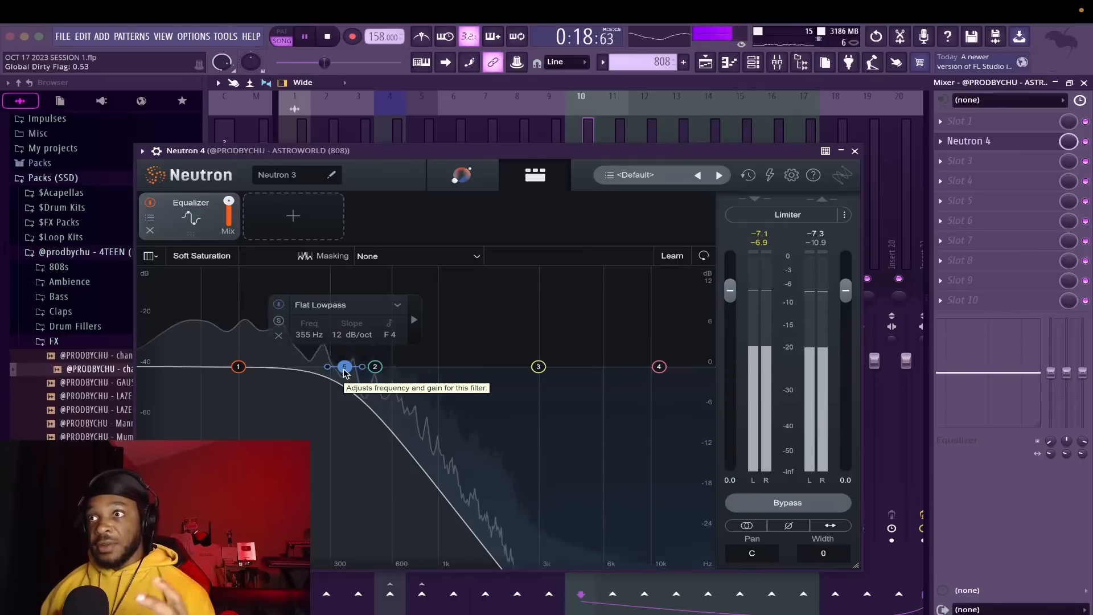
pyautogui.press('space')
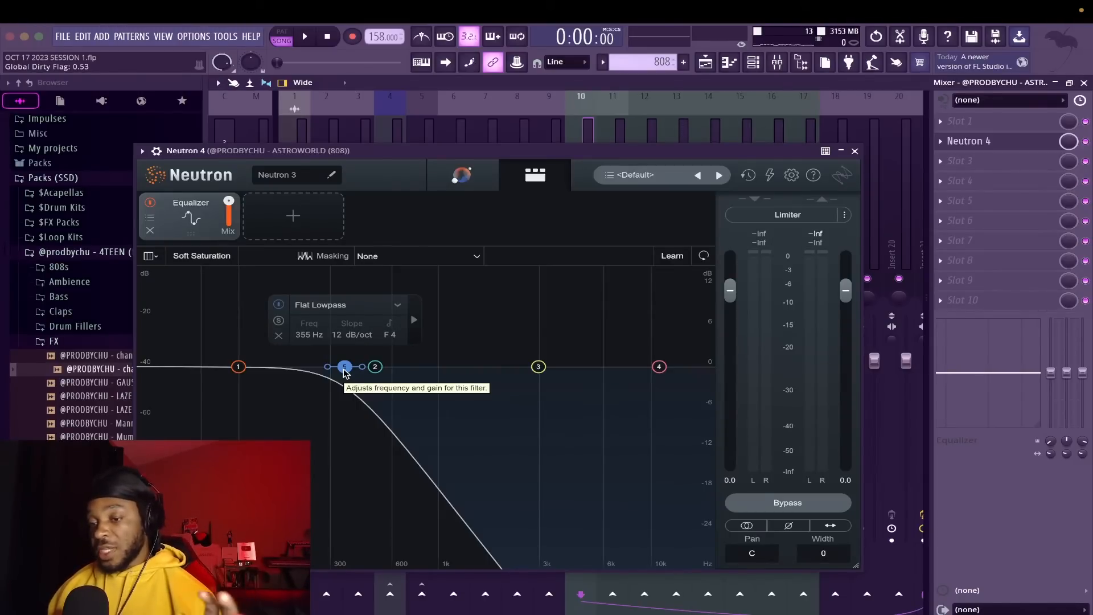
# Raise the ASTROWORLD (808) lowpass frequency to 611 Hz while the beat plays
pyautogui.press('space')
pyautogui.moveTo(344, 369); pyautogui.dragTo(394, 373)
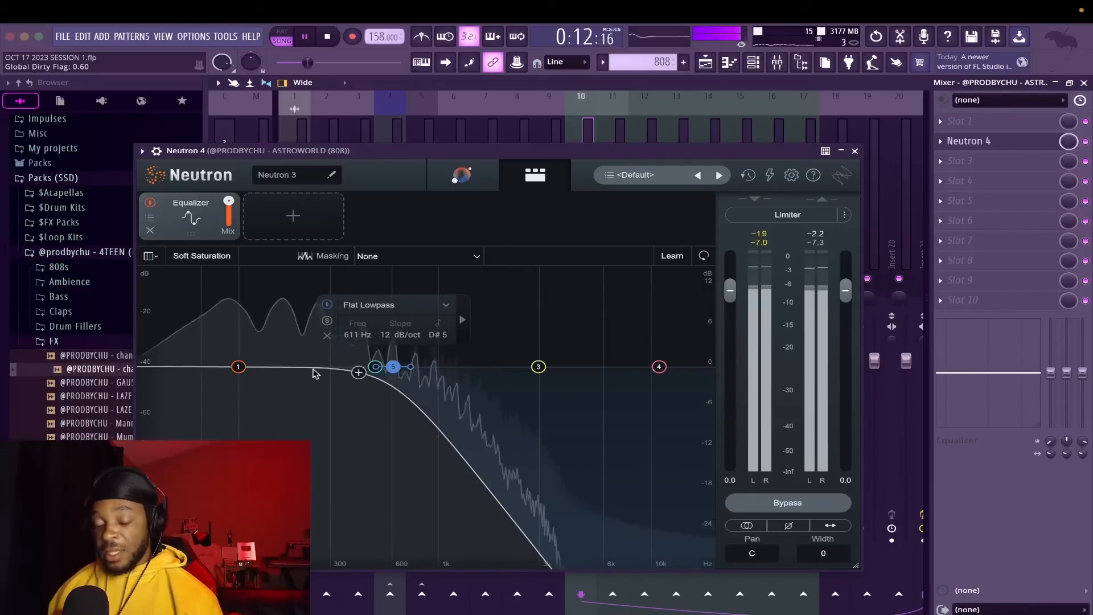
pyautogui.press('space')
# Add a Flat Highpass filter at 27 Hz with a 24 dB/oct slope to the ASTROWORLD (808) equalizer and audition it
pyautogui.moveTo(238, 367); pyautogui.dragTo(134, 390)
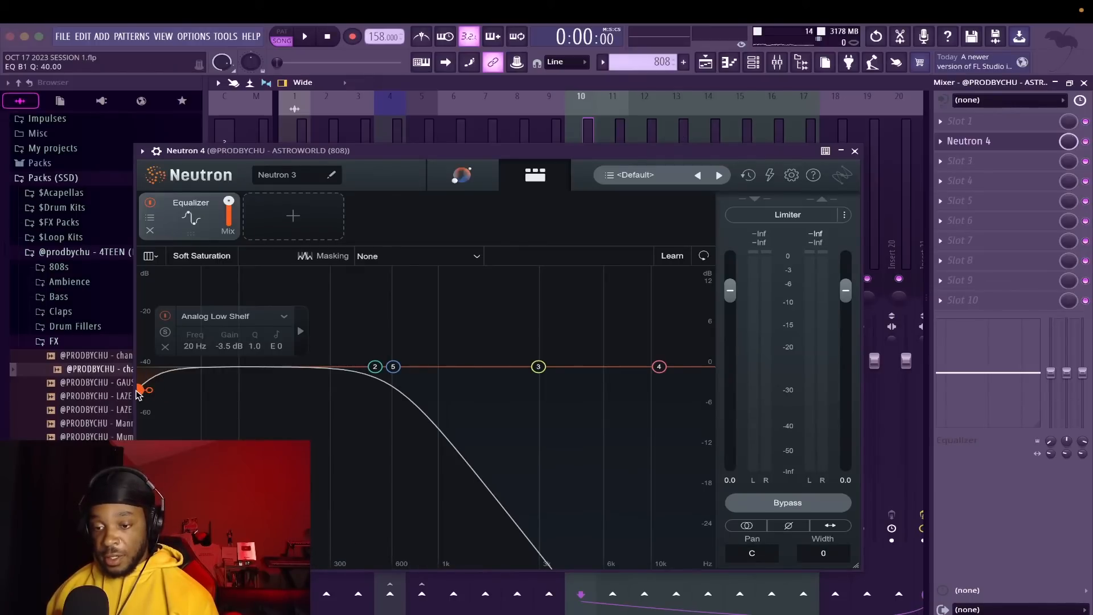
pyautogui.moveTo(143, 394); pyautogui.dragTo(216, 366)
pyautogui.click(140, 366)
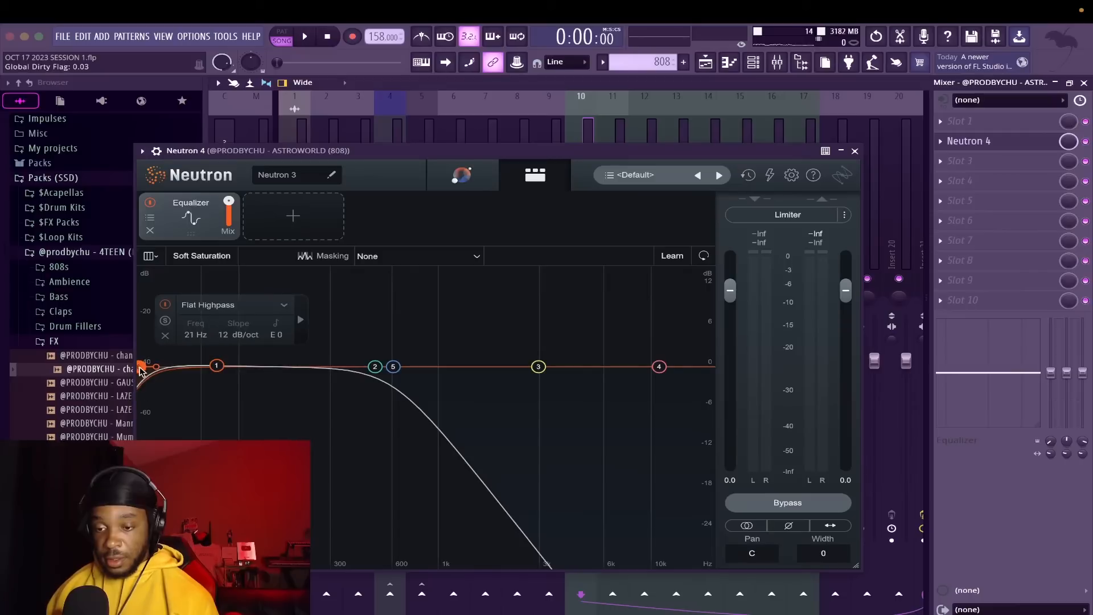
pyautogui.moveTo(141, 369); pyautogui.dragTo(169, 370)
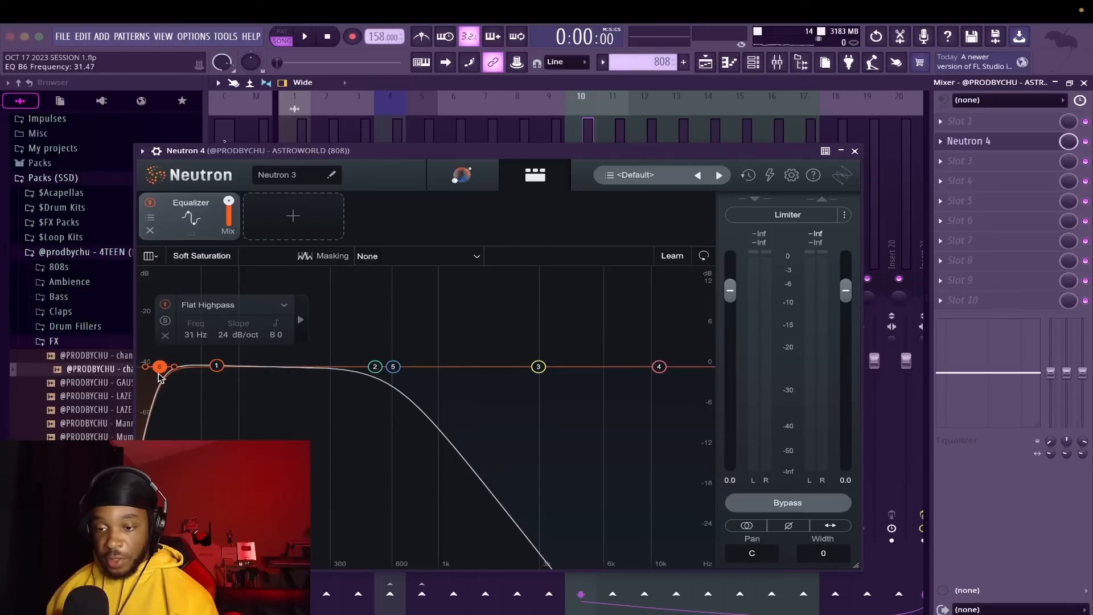
pyautogui.press('space')
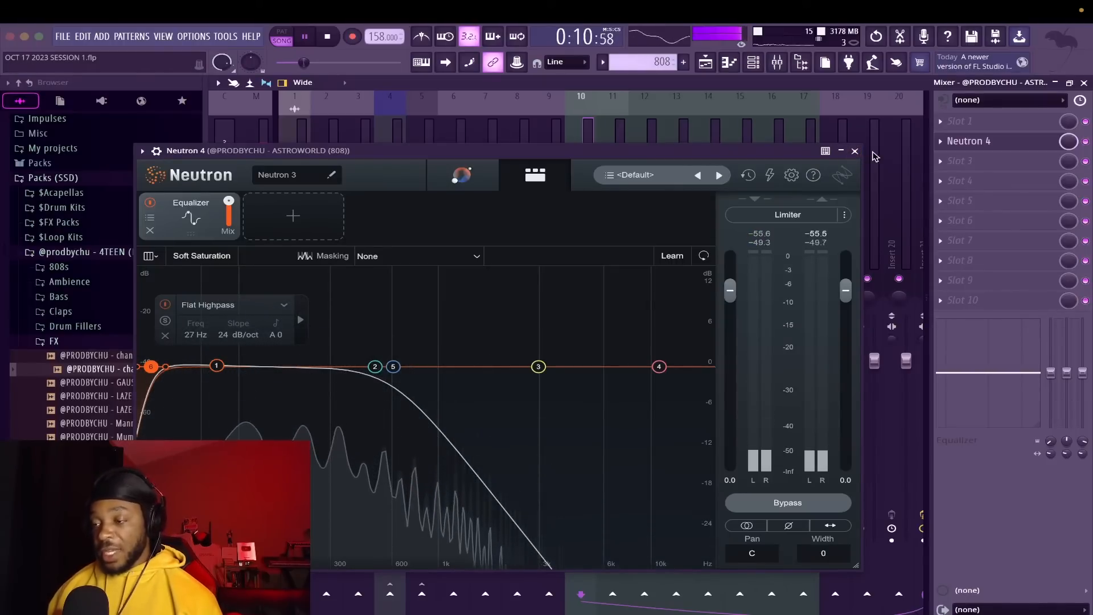
pyautogui.click(855, 151)
pyautogui.press('space')
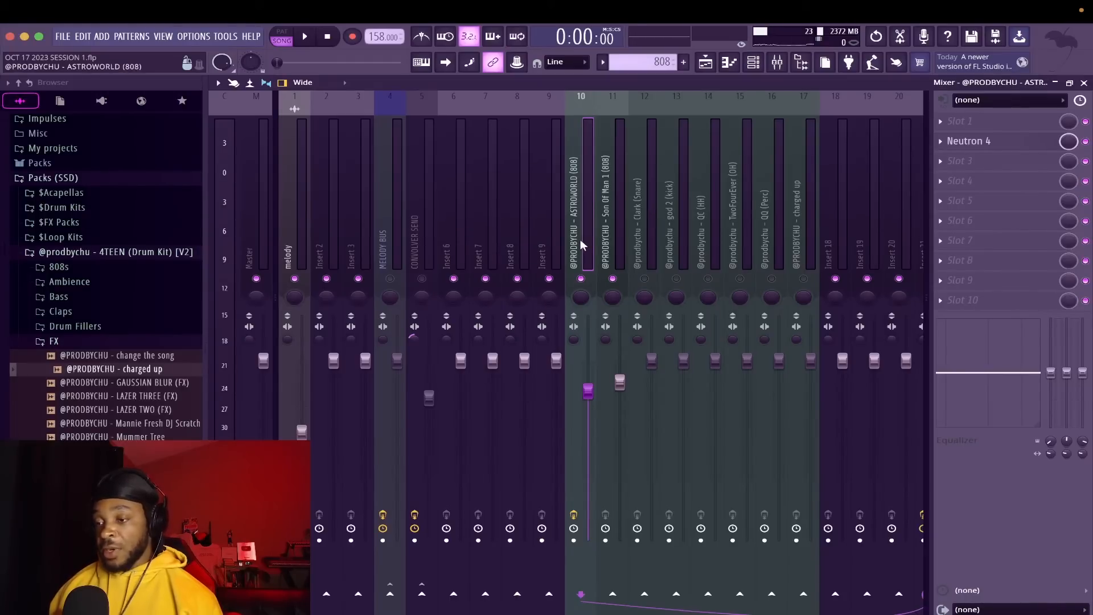
# Recheck the ASTROWORLD (808) equalizer and set the track's fader to 81% (-4.4 dB) during playback
pyautogui.click(970, 143)
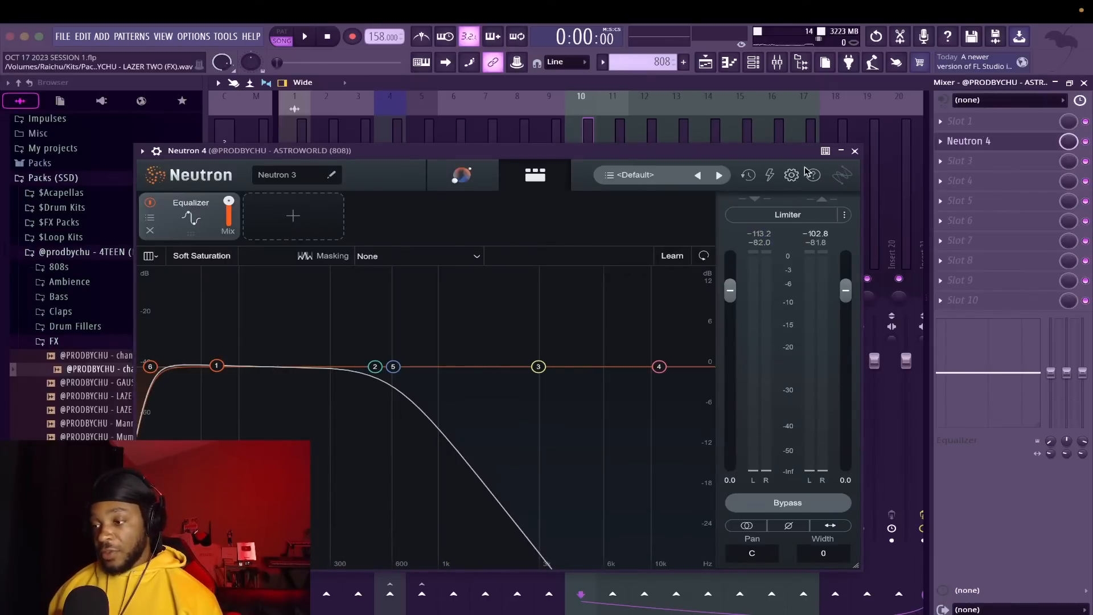
pyautogui.click(855, 151)
pyautogui.press('space')
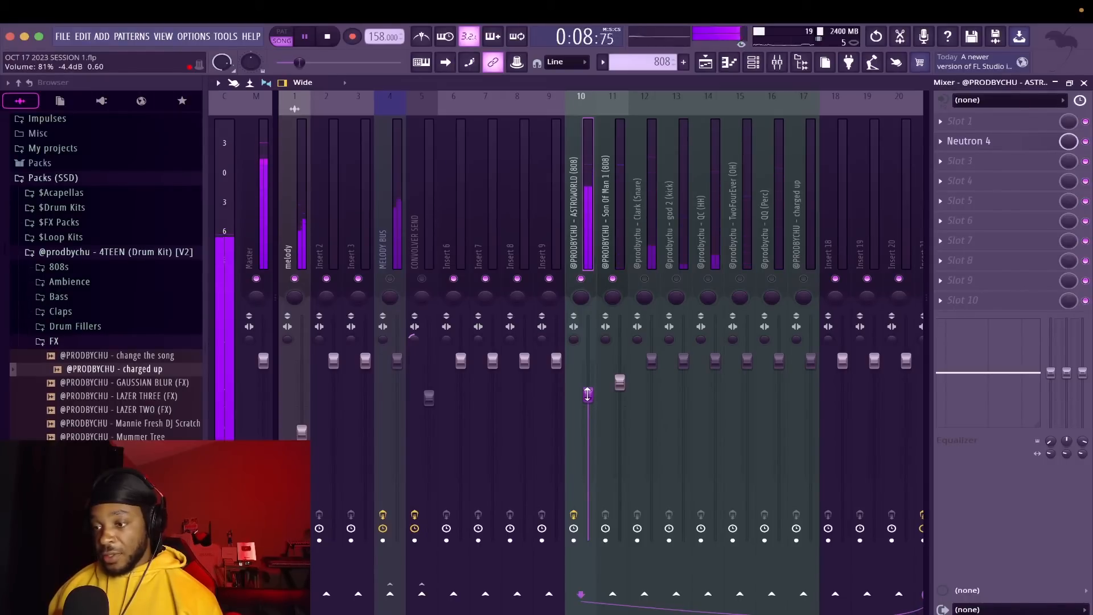
# Load Neutron 4 into slot 2 of Son Of Man 1 (808) and add a lowpass filter that cuts its high frequencies
pyautogui.click(616, 245)
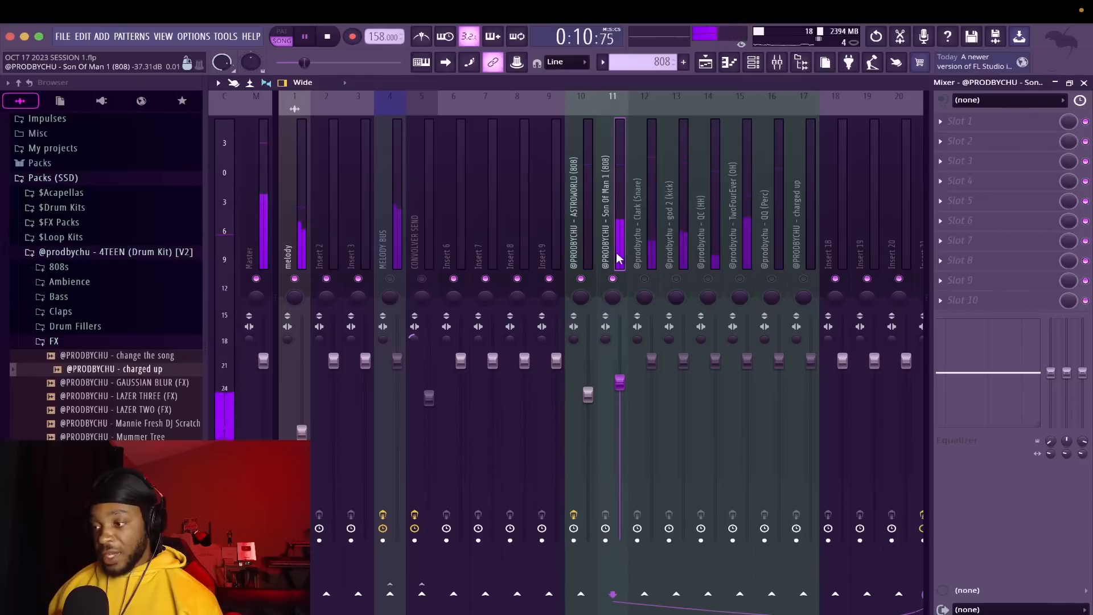
pyautogui.click(980, 143)
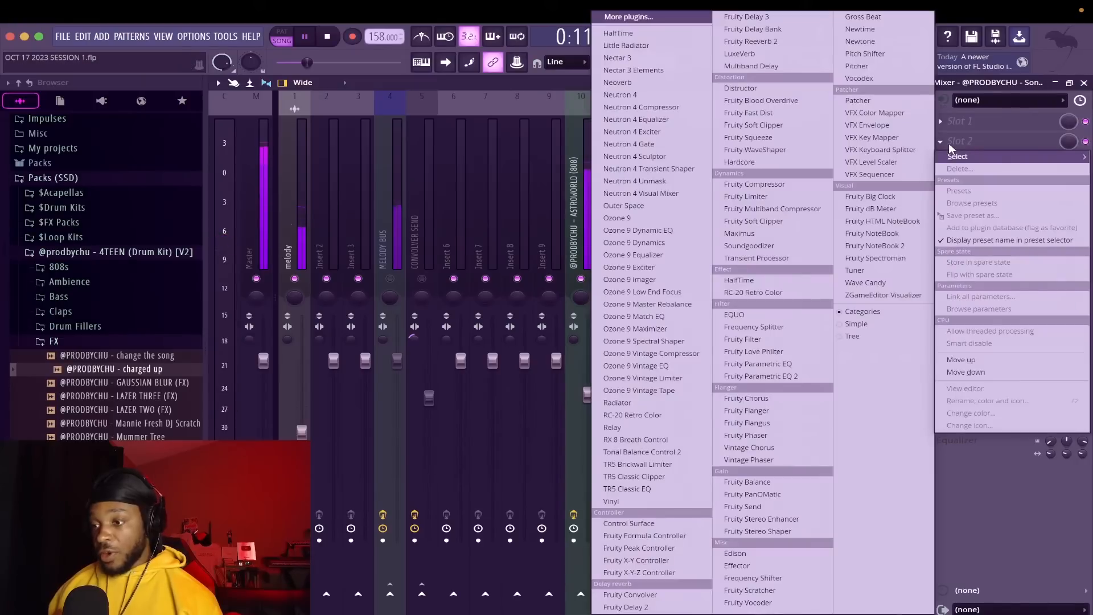
pyautogui.click(623, 94)
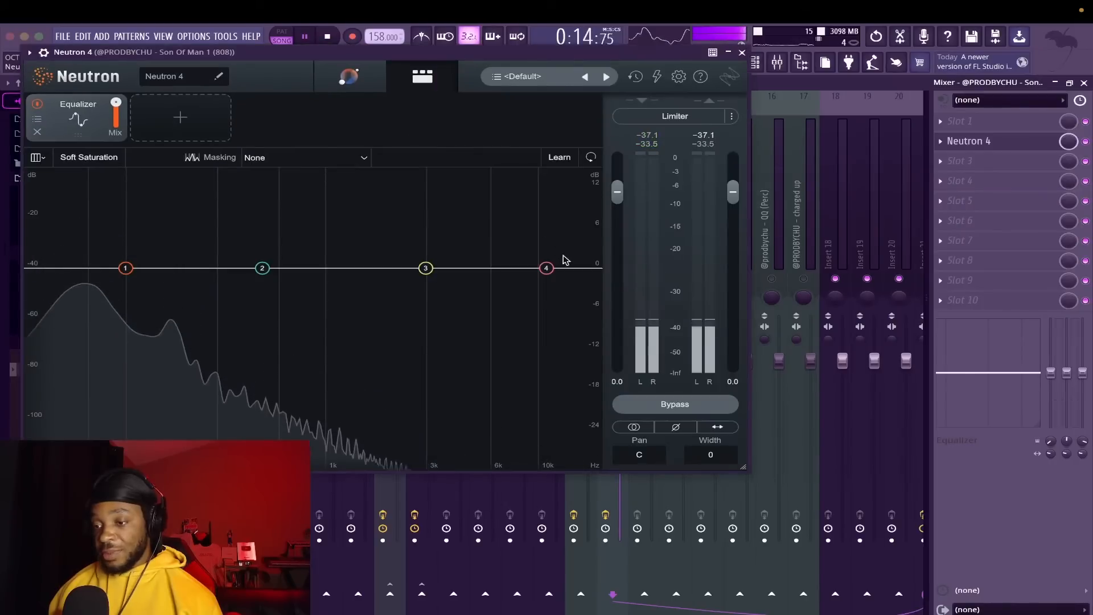
pyautogui.moveTo(575, 268); pyautogui.dragTo(386, 269)
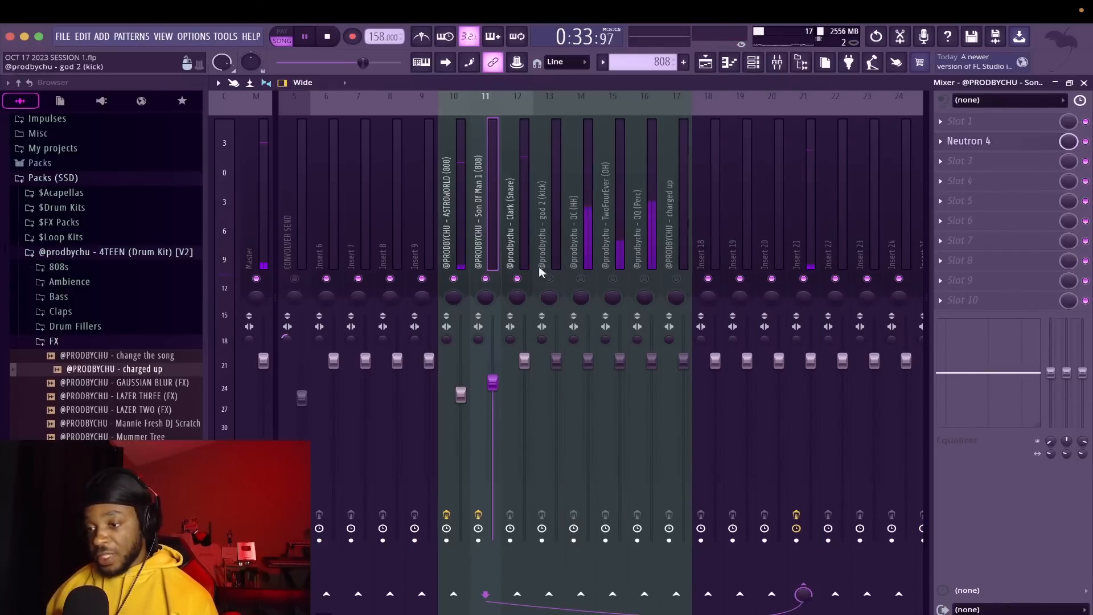
# Unmute mixer tracks 12 to 17 and balance their faders with god 2 (kick) set lowest, leaving both 808s muted
pyautogui.click(518, 280)
pyautogui.click(549, 280)
pyautogui.moveTo(552, 354); pyautogui.dragTo(556, 414)
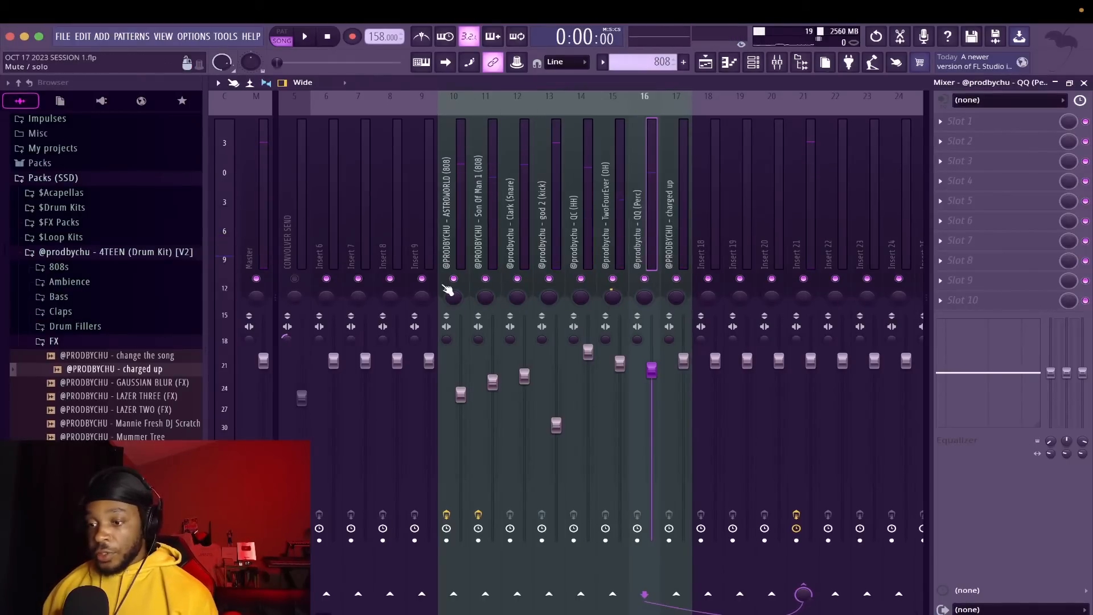
# Load the Centerfold drumkit's mixer preset DRUM ROOM VERB 1.fst onto Insert 22 and send Insert 21 to it
pyautogui.click(114, 252)
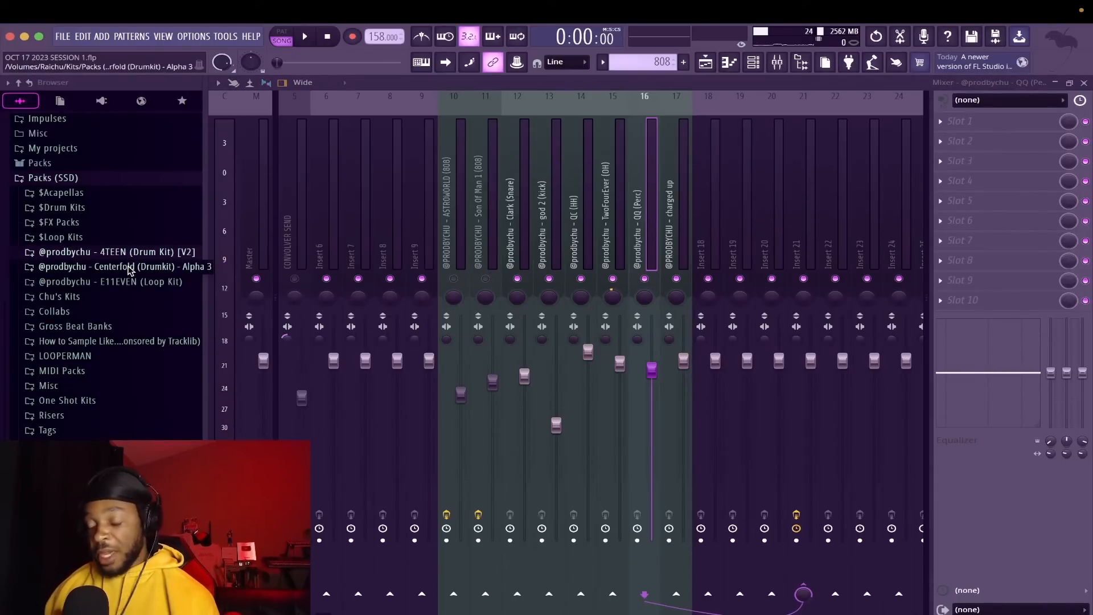
pyautogui.click(129, 268)
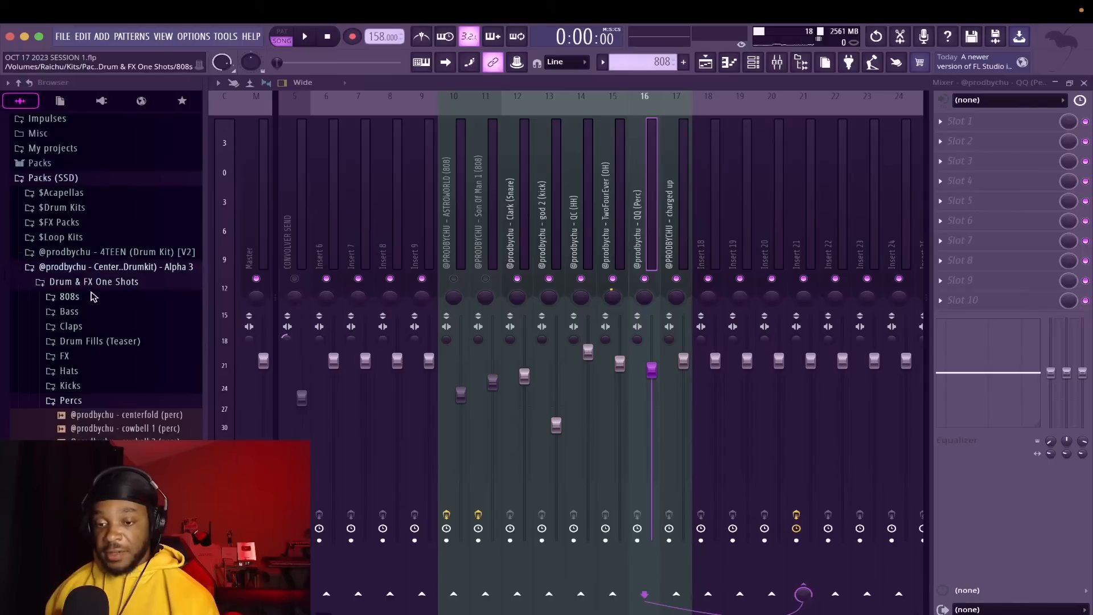
pyautogui.click(90, 285)
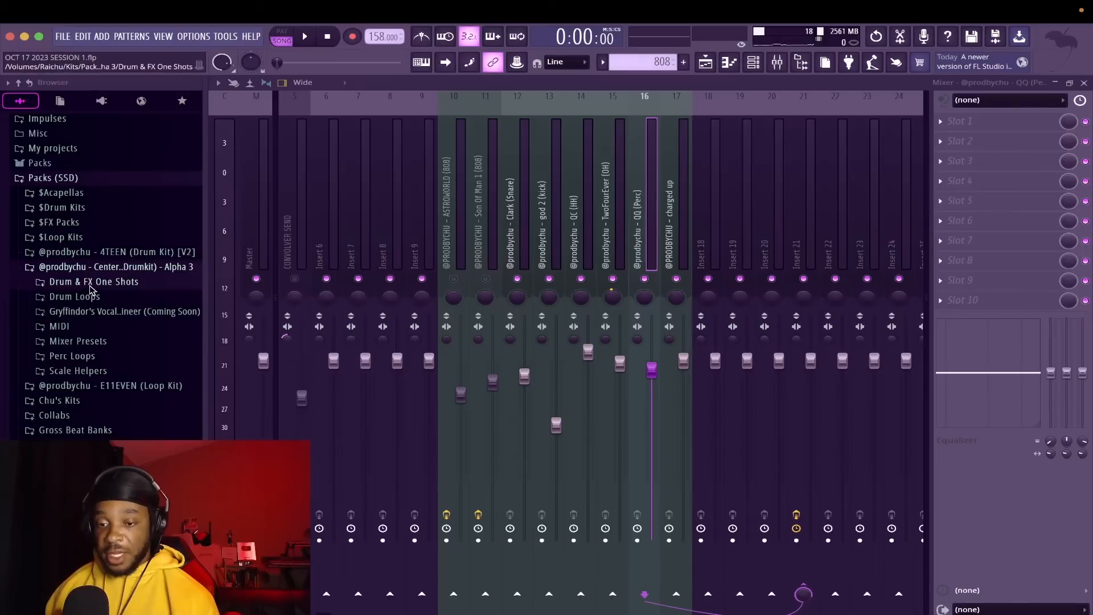
pyautogui.click(79, 341)
pyautogui.click(87, 385)
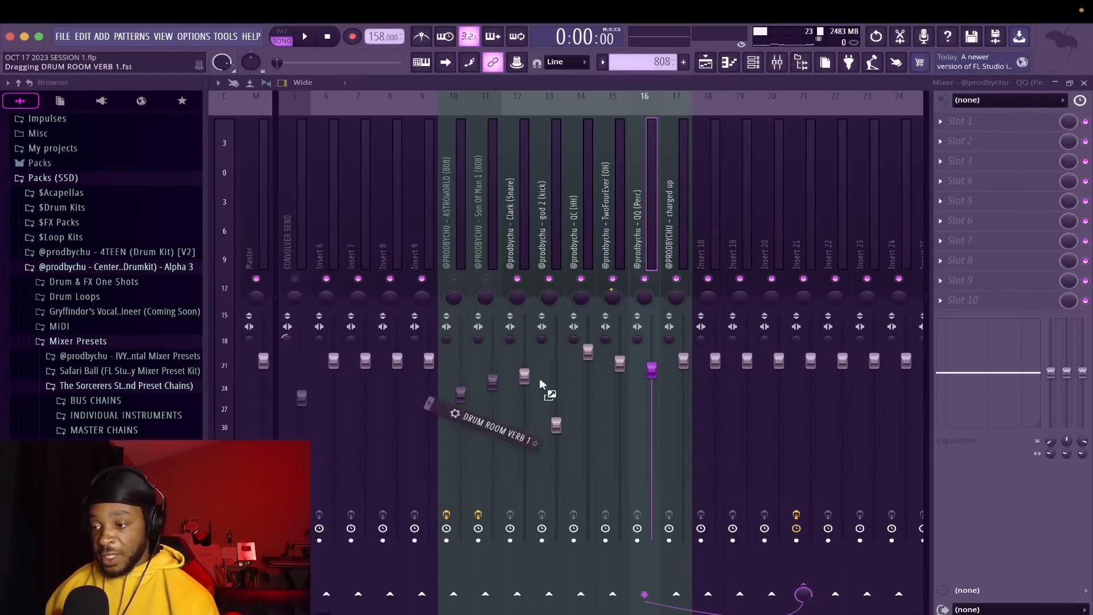
pyautogui.moveTo(540, 378); pyautogui.dragTo(825, 251)
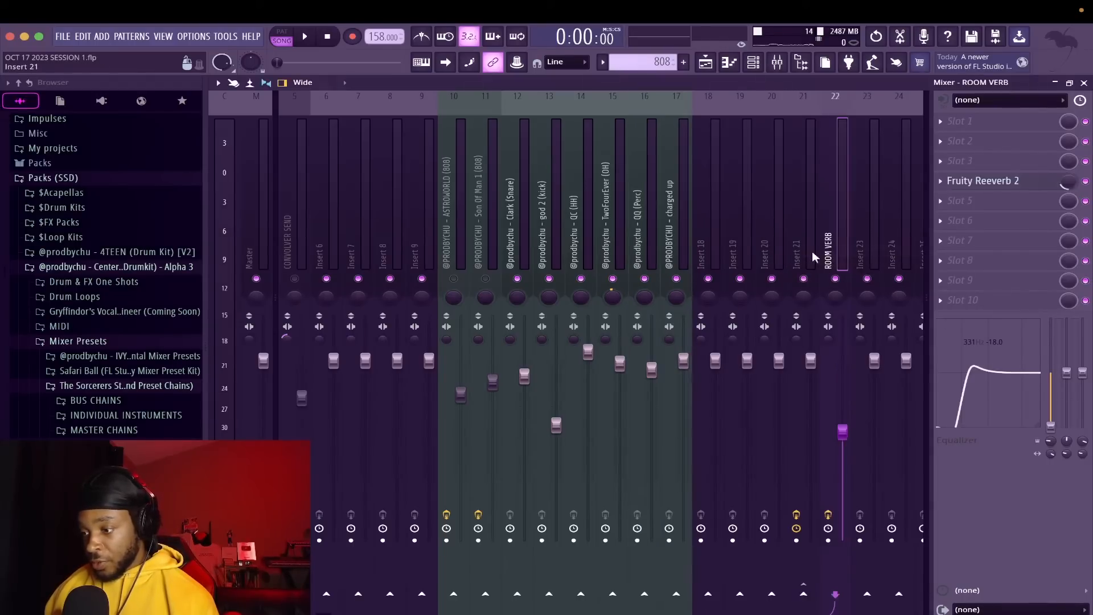
pyautogui.click(813, 252)
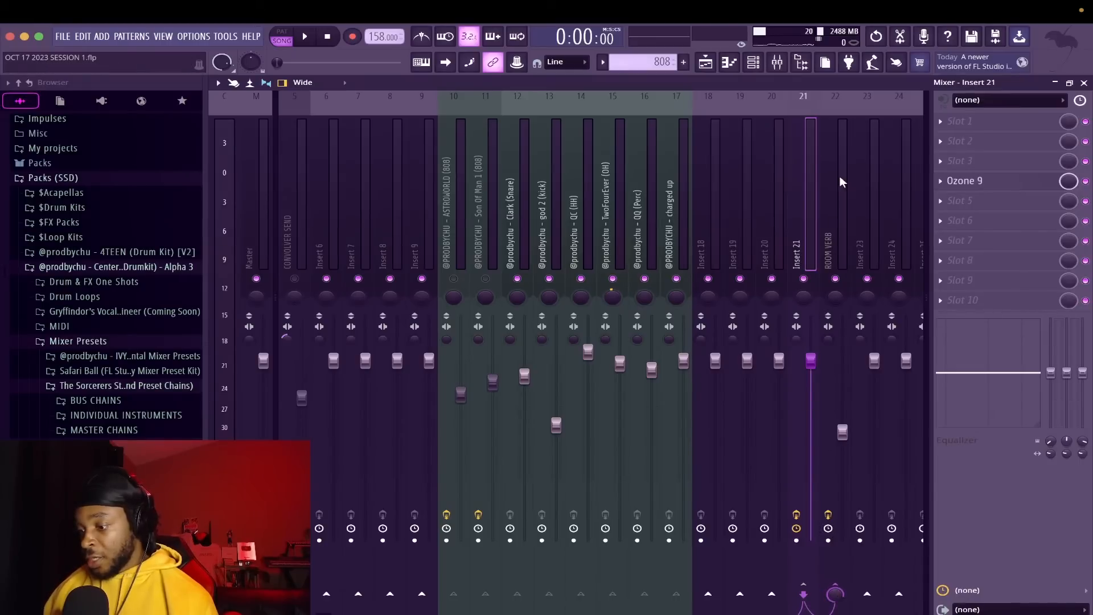
# Examine the Fruity Reeverb 2 settings on ROOM VERB and compare that track with the Insert 21 drum bus
pyautogui.click(839, 251)
pyautogui.click(1012, 181)
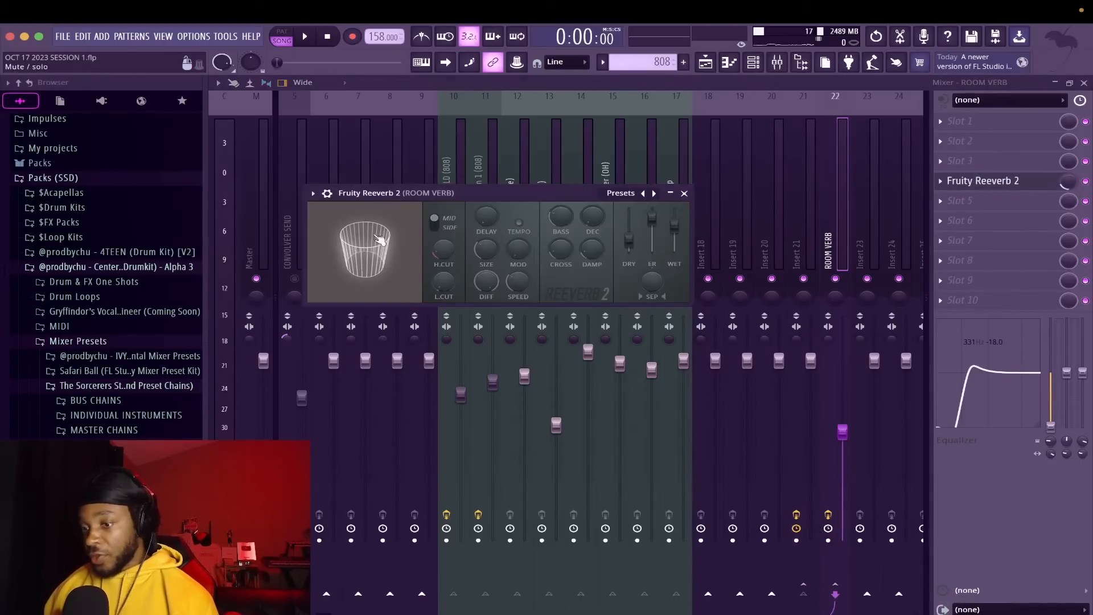
pyautogui.moveTo(429, 187); pyautogui.dragTo(498, 132)
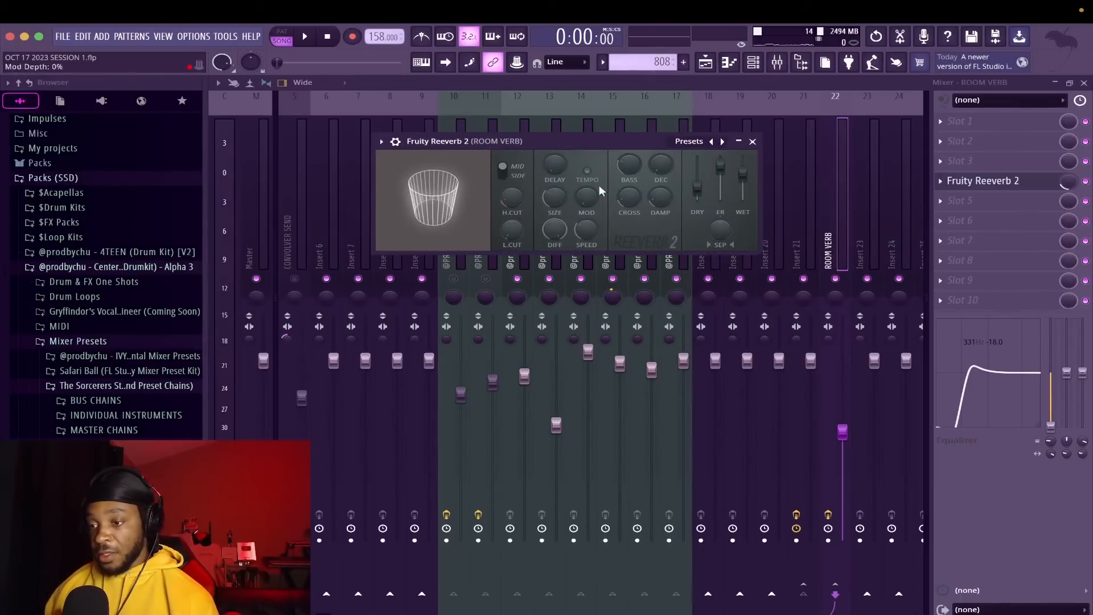
pyautogui.click(804, 233)
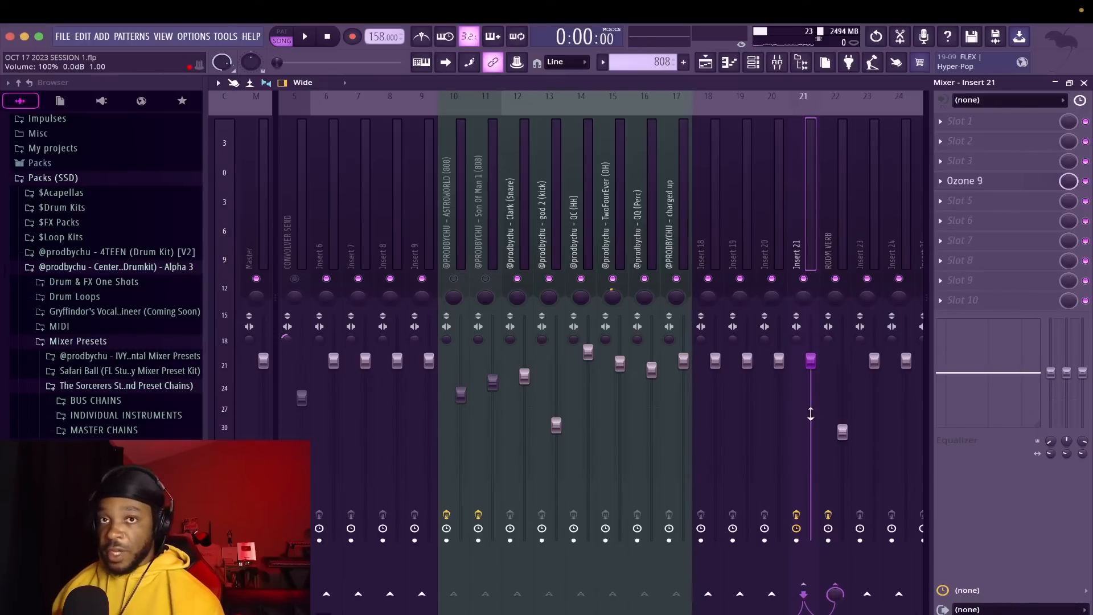
pyautogui.click(831, 259)
pyautogui.click(803, 257)
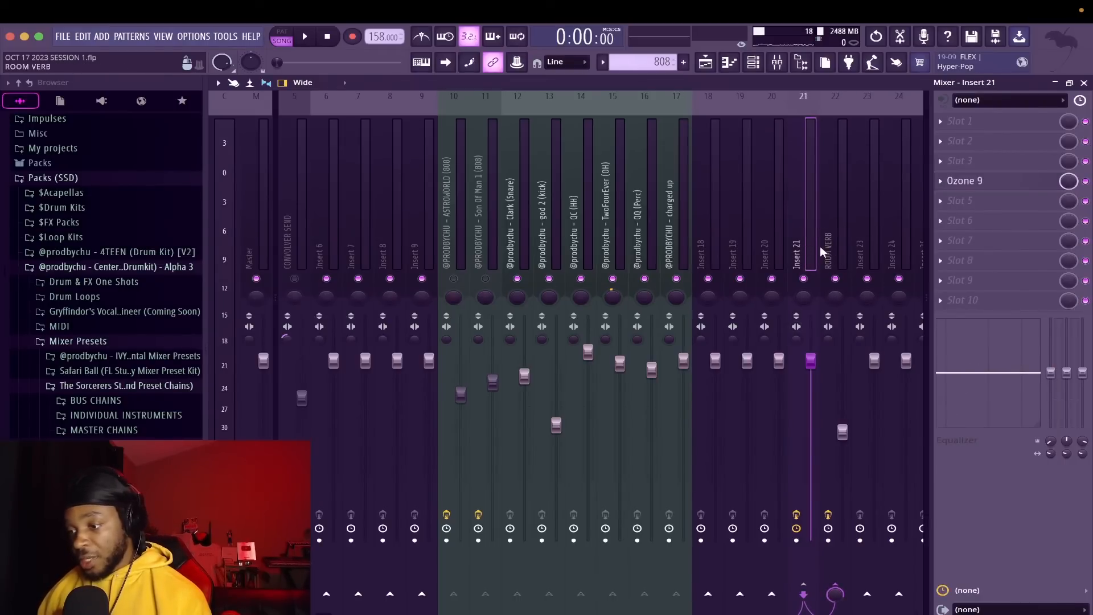
pyautogui.click(829, 257)
# Play the drums through the ROOM VERB send, stop playback and mute the god 2 (kick) track
pyautogui.press('space')
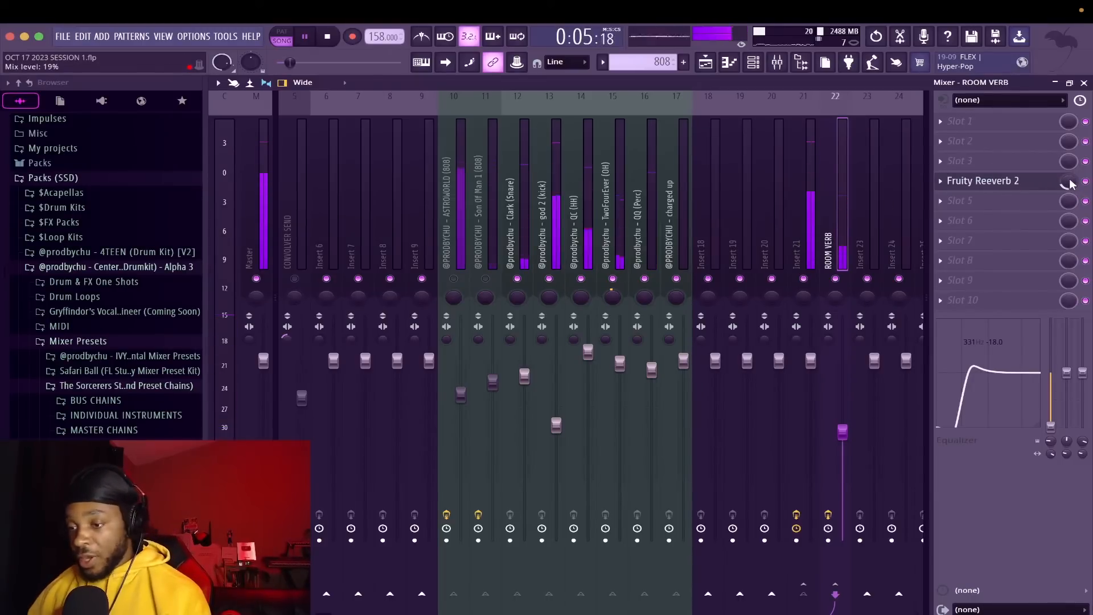
pyautogui.press('space')
pyautogui.click(549, 279)
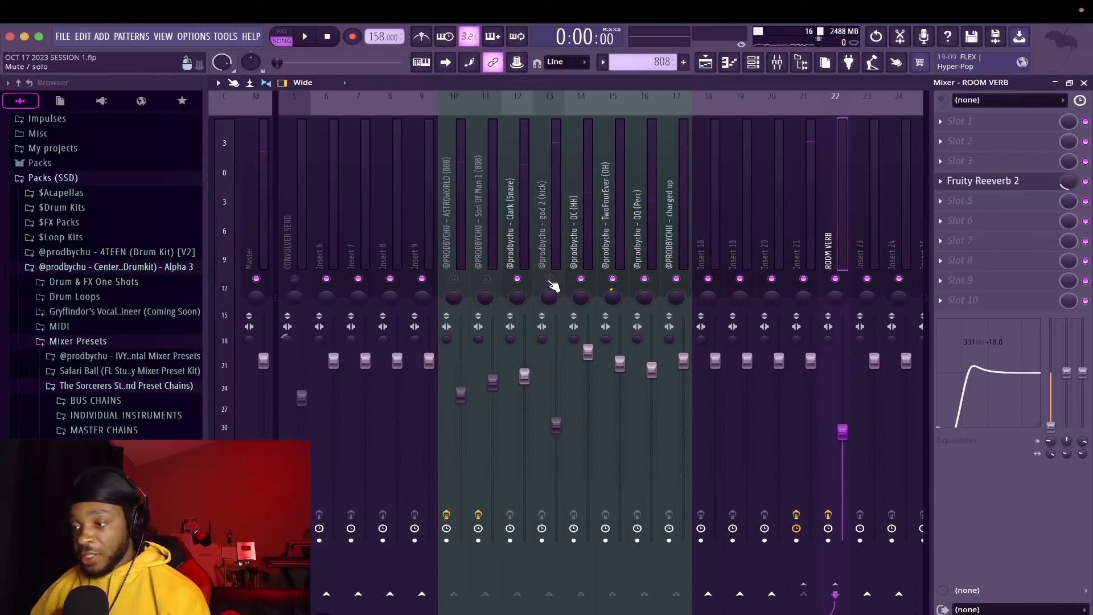
# Raise the low-cut frequency of the ROOM VERB track's built-in equalizer to 559 Hz and play the beat to audition it
pyautogui.press('space')
pyautogui.press('space')
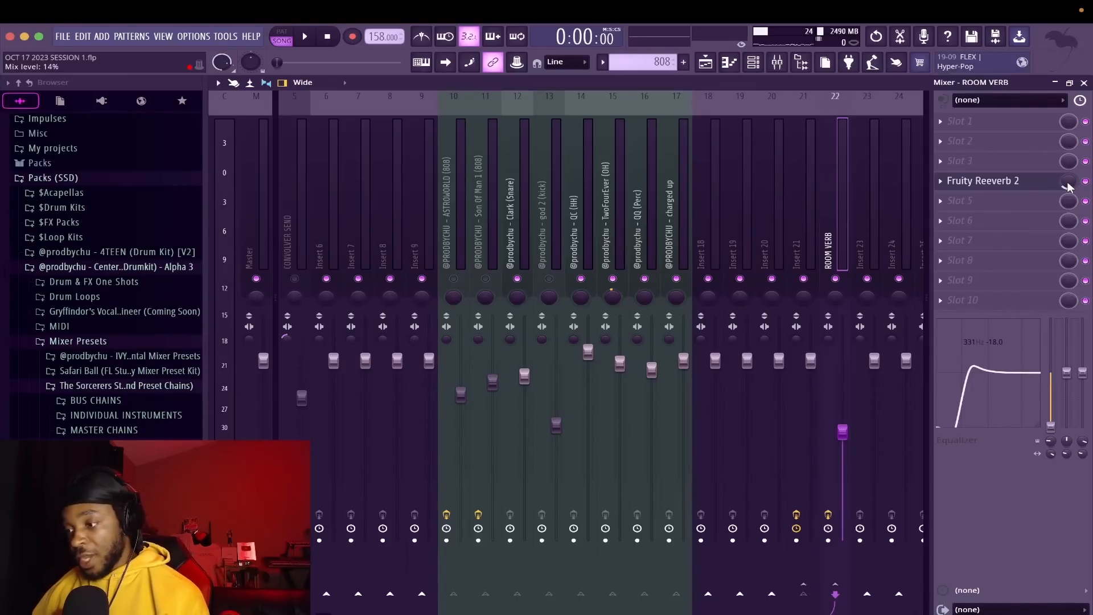
pyautogui.moveTo(1050, 442); pyautogui.dragTo(1049, 444)
pyautogui.press('space')
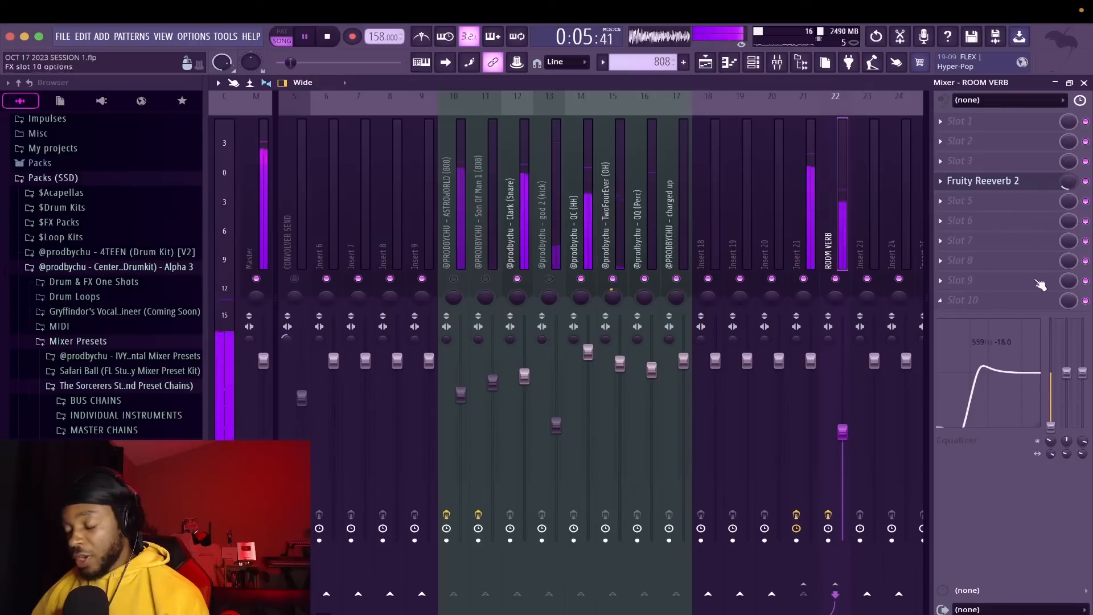
# Insert Neutron 4 ahead of the reverb on ROOM VERB and add a Flat Highpass equalizer band, moving its cutoff up to the low mids
pyautogui.click(947, 162)
pyautogui.click(650, 95)
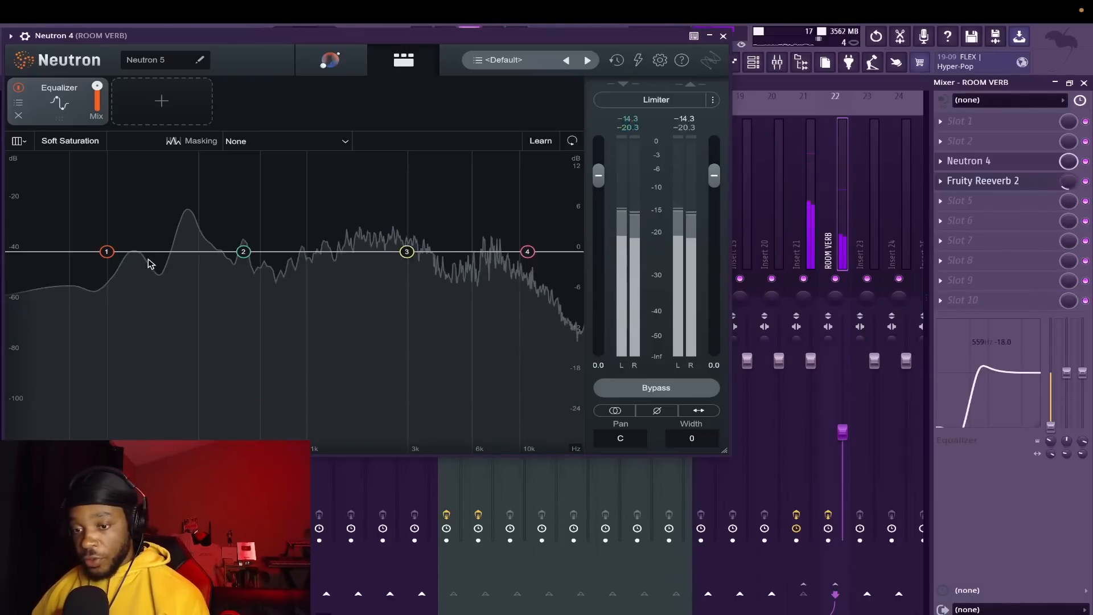
pyautogui.moveTo(107, 251); pyautogui.dragTo(161, 252)
pyautogui.click(19, 251)
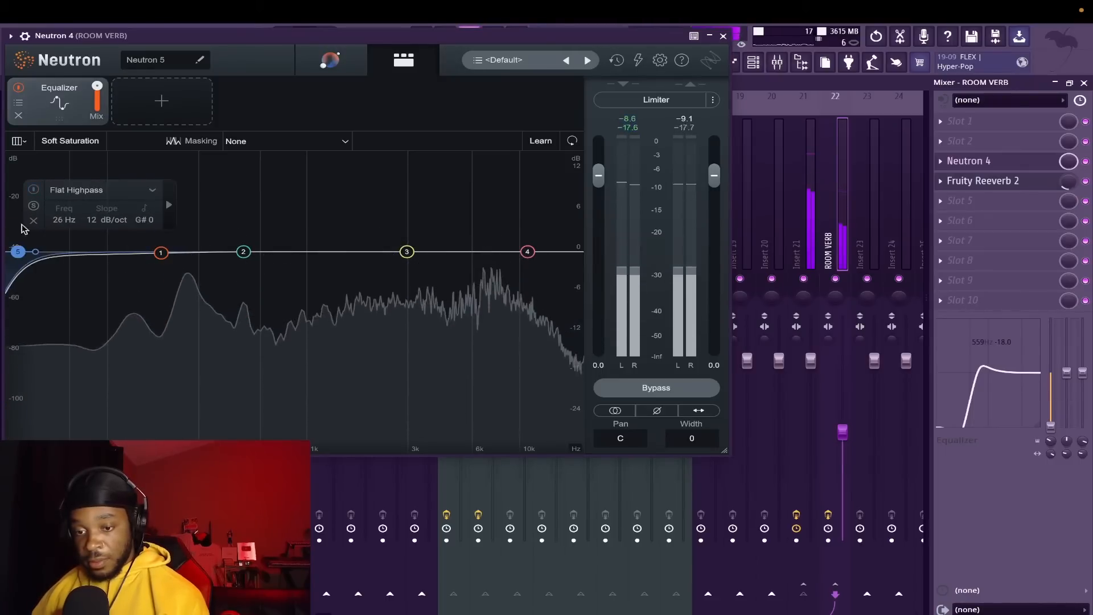
pyautogui.moveTo(24, 252); pyautogui.dragTo(234, 254)
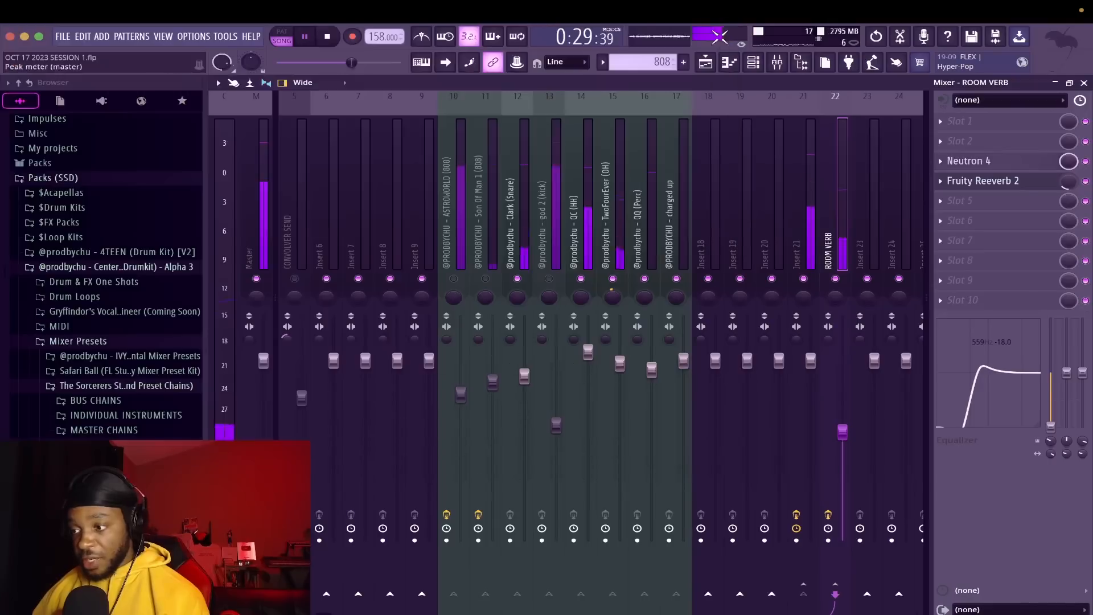
# Check the Fruity Reeverb 2 settings on ROOM VERB and lower the reverb's mix level
pyautogui.click(992, 155)
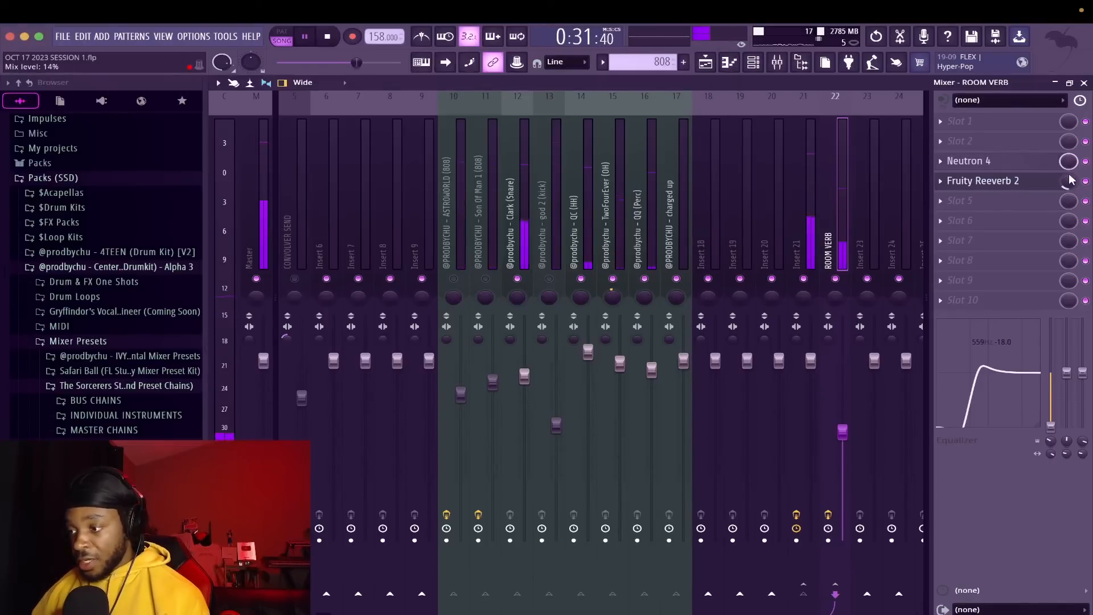
pyautogui.click(1013, 181)
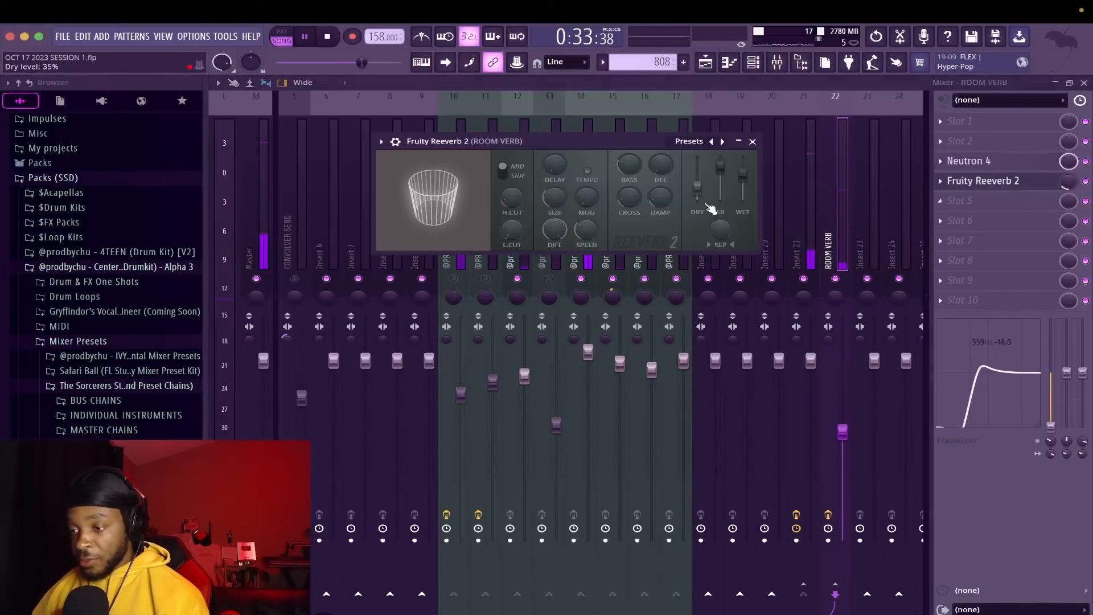
pyautogui.click(1032, 180)
pyautogui.moveTo(1069, 181)
pyautogui.mouseDown()
pyautogui.moveTo(1068, 191)
pyautogui.moveTo(1069, 182)
pyautogui.mouseUp()
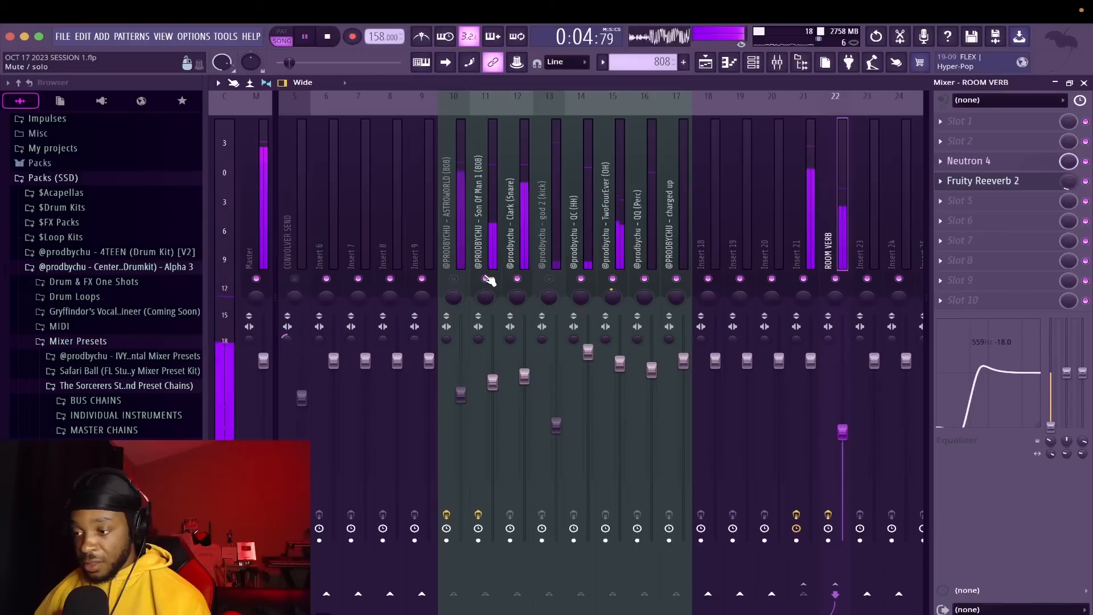
# Unmute the ASTROWORLD (808), Son Of Man 1 (808) and god 2 (kick) tracks while auditioning the beat
pyautogui.click(454, 280)
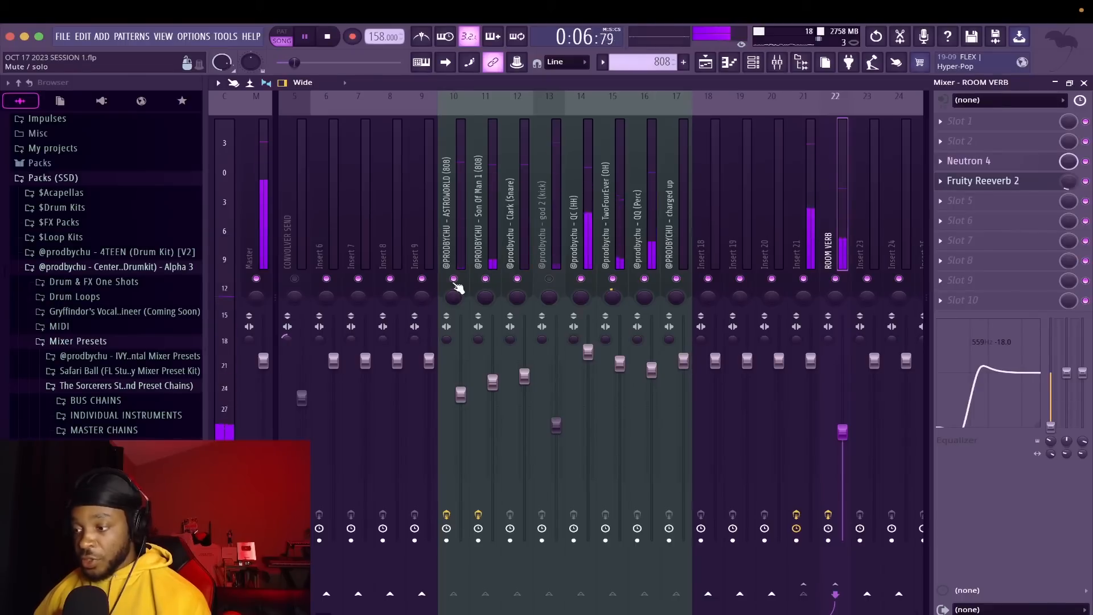
pyautogui.press('space')
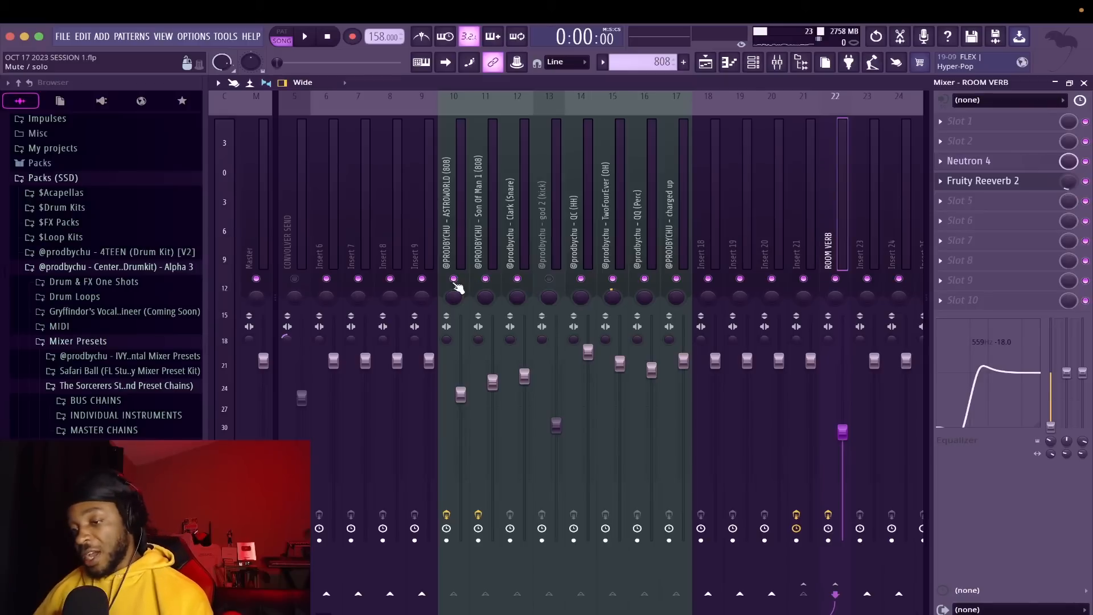
pyautogui.press('space')
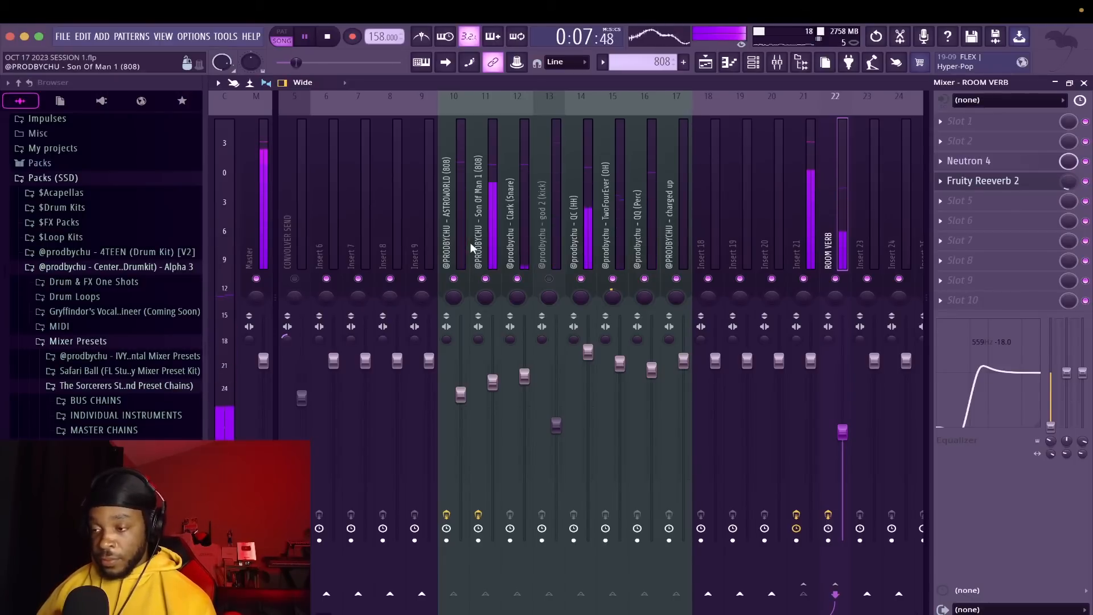
pyautogui.click(456, 244)
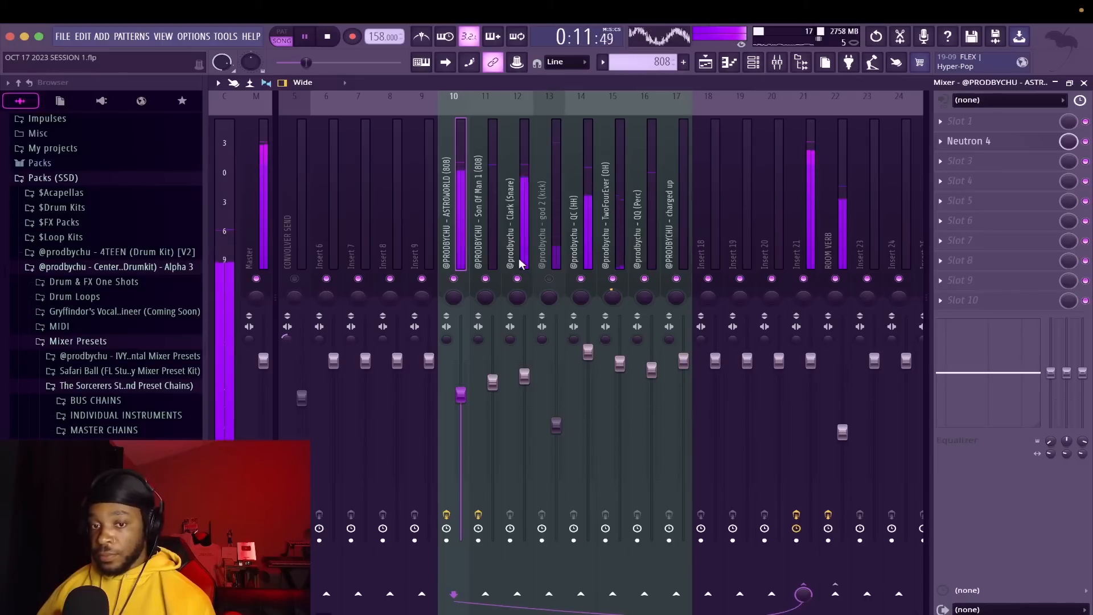
pyautogui.click(486, 254)
pyautogui.press('space')
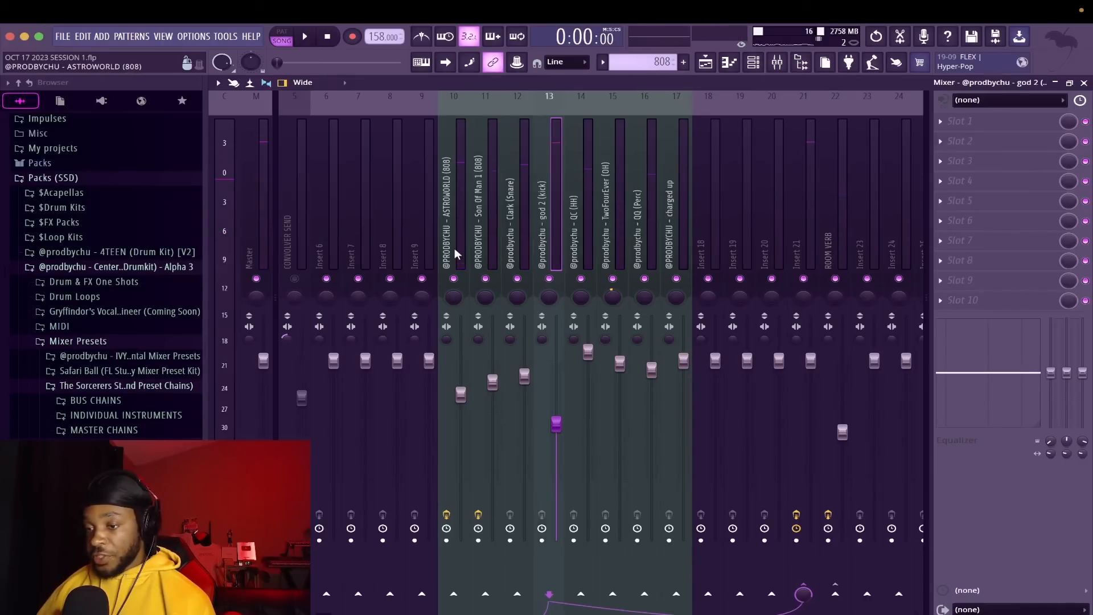
# Send the Son Of Man 1 (808) track to Insert 23 and load the mixer preset 808 stereo send.fst onto Insert 23
pyautogui.click(454, 249)
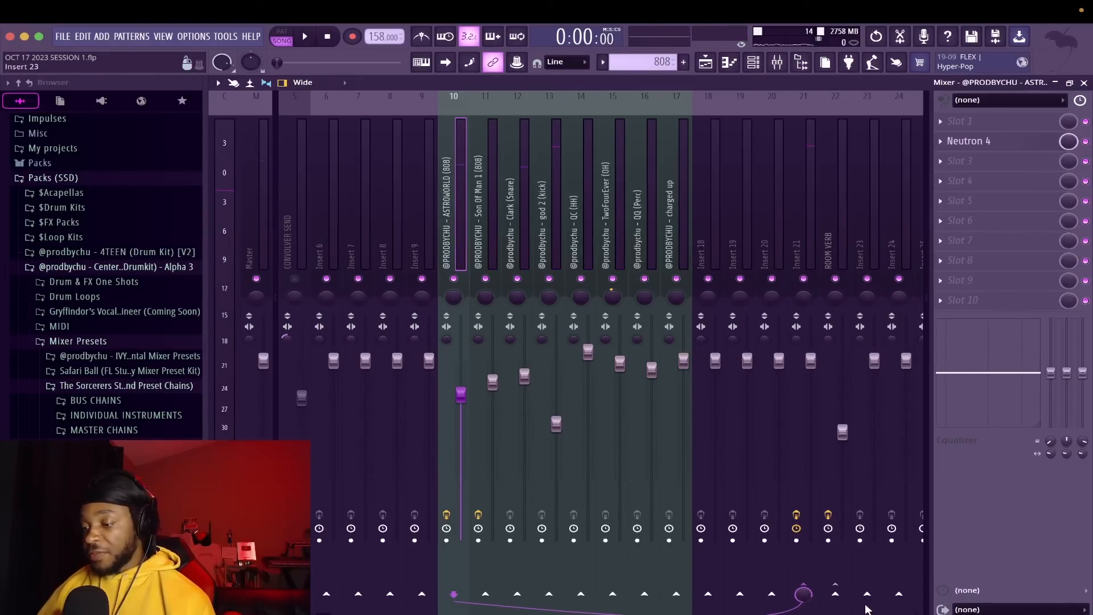
pyautogui.click(486, 250)
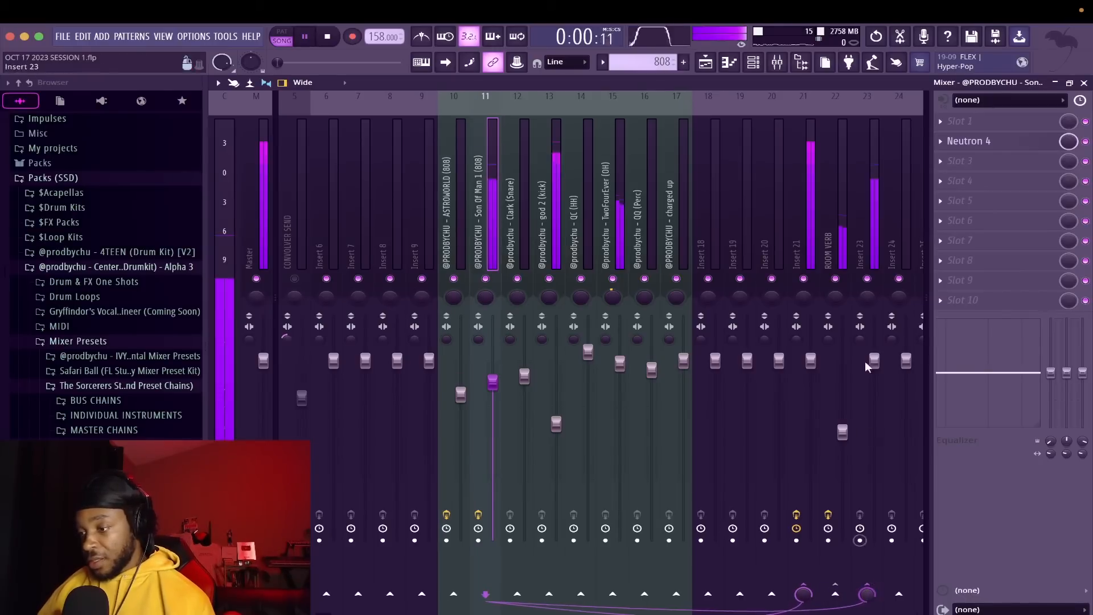
pyautogui.click(870, 254)
pyautogui.rightClick(870, 254)
pyautogui.press('f')
pyautogui.press('o')
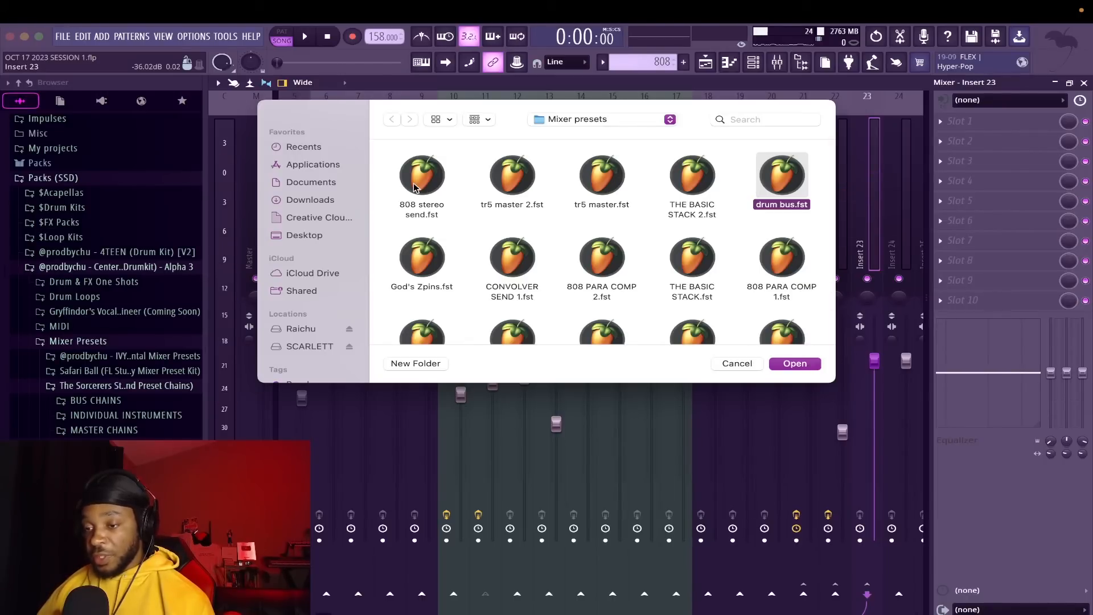
pyautogui.doubleClick(415, 187)
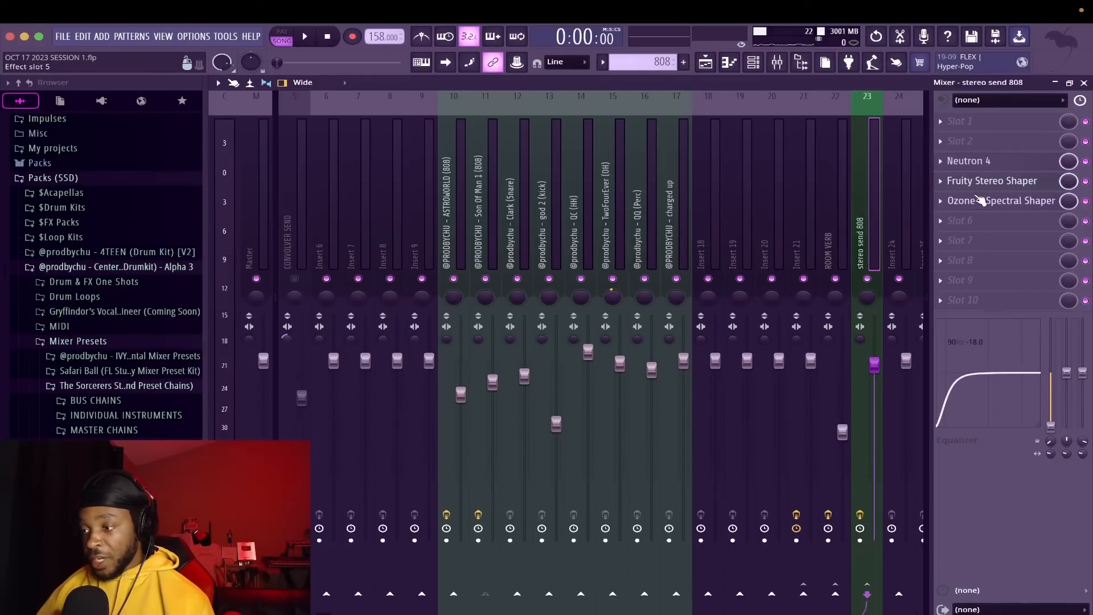
# Set the Flat Highpass band in Neutron 4 on stereo send 808 to about 402 Hz and review its Exciter settings
pyautogui.click(991, 163)
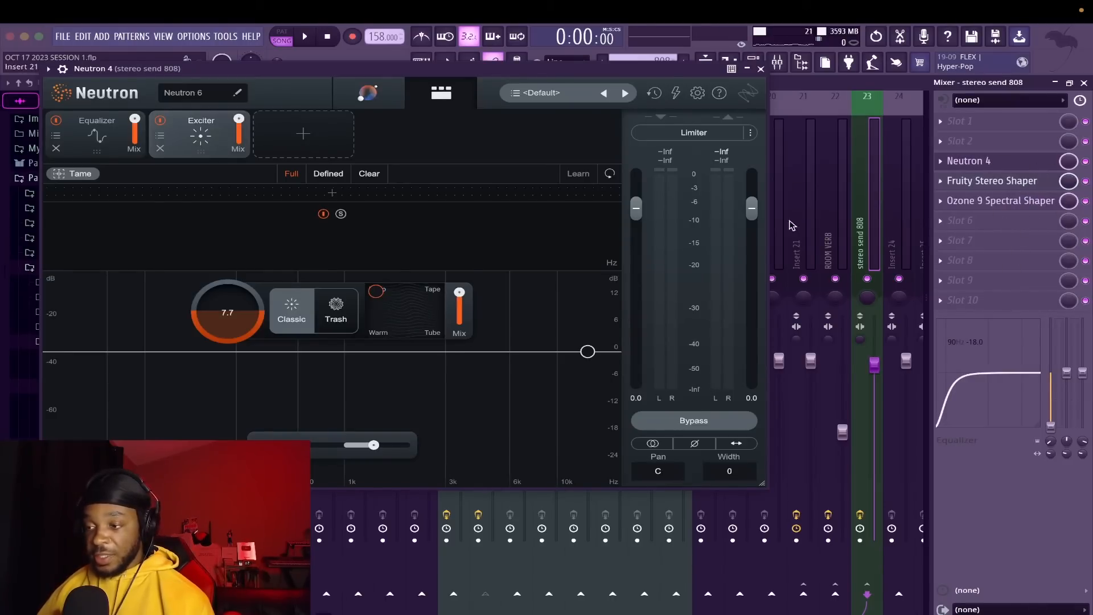
pyautogui.click(97, 136)
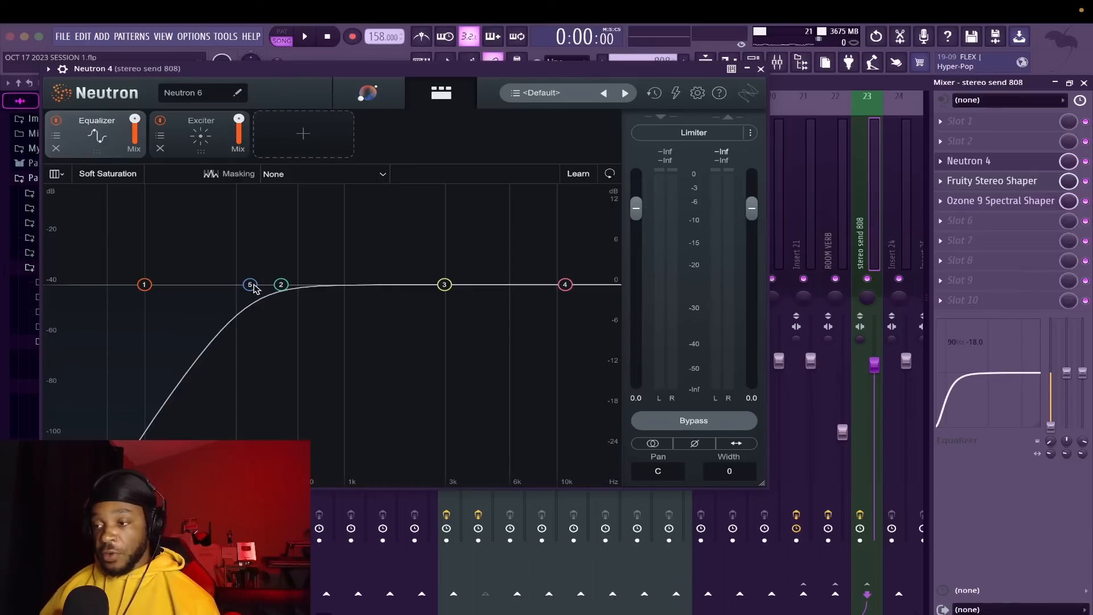
pyautogui.moveTo(254, 289); pyautogui.dragTo(264, 289)
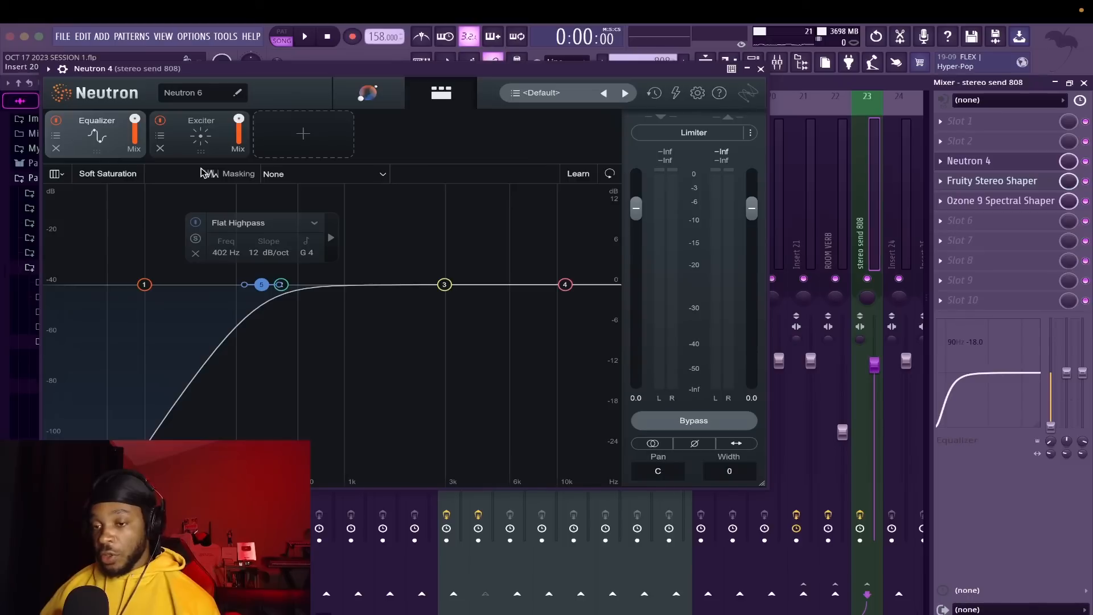
pyautogui.click(233, 142)
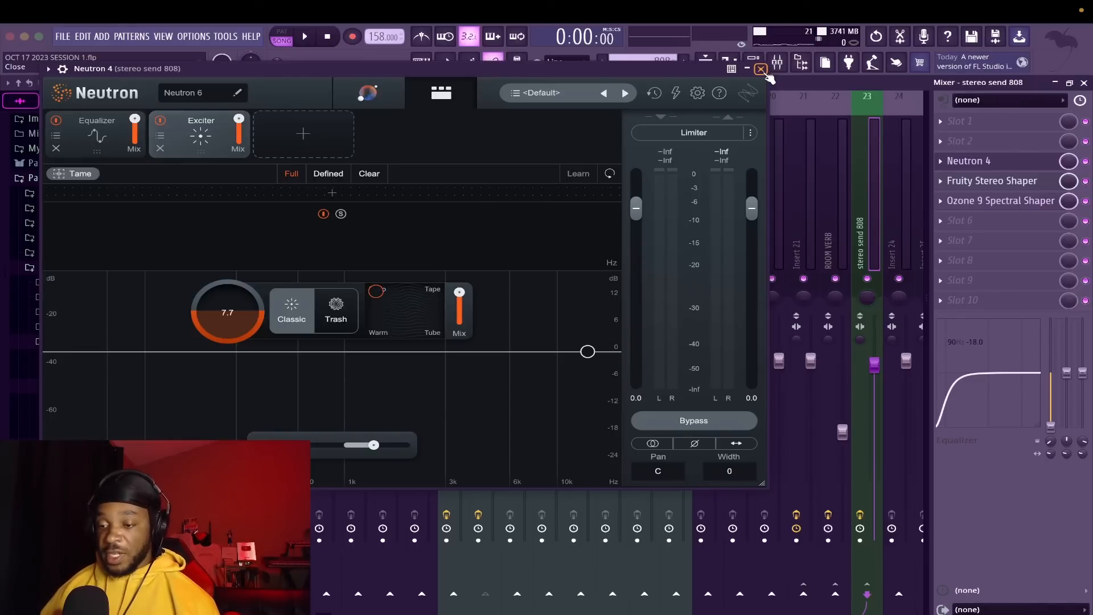
pyautogui.press('super+s')
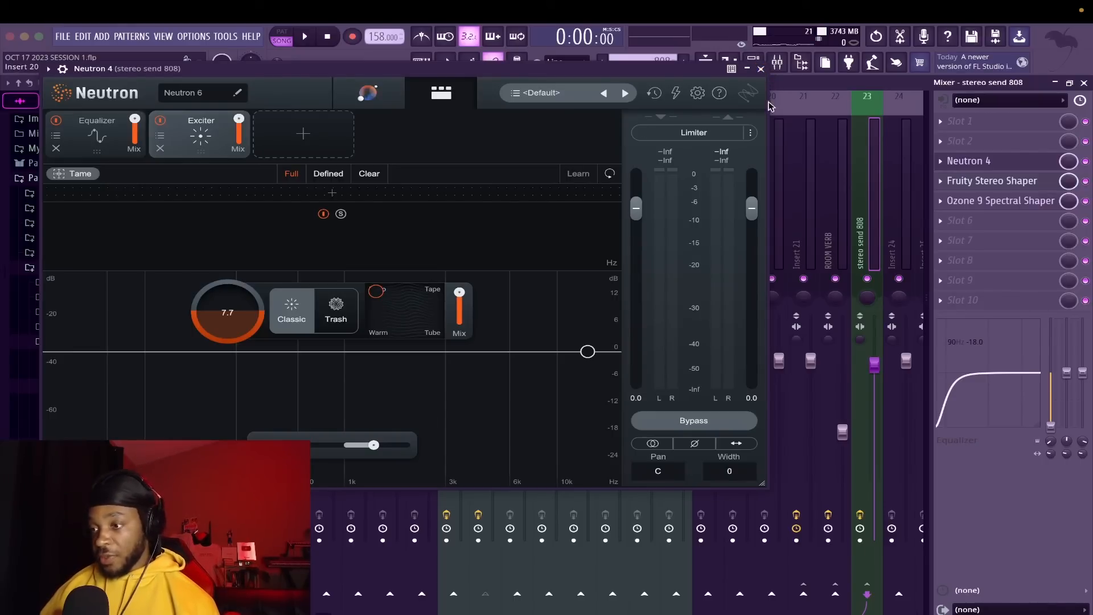
pyautogui.click(761, 68)
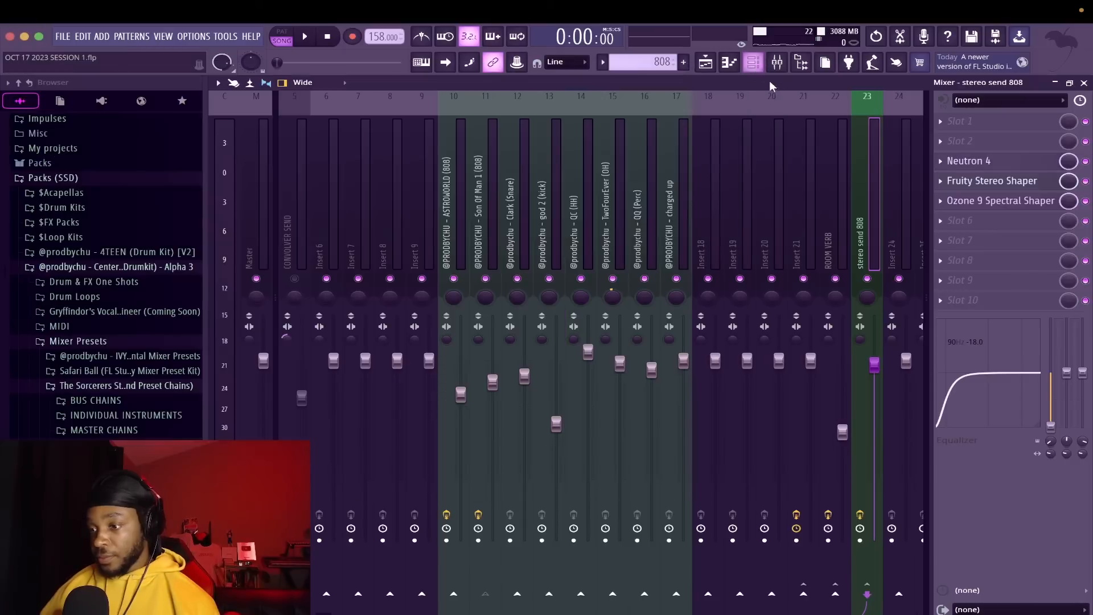
# Examine the Fruity Stereo Shaper and Ozone 9 Spectral Shaper settings on the stereo send 808 track
pyautogui.click(1019, 181)
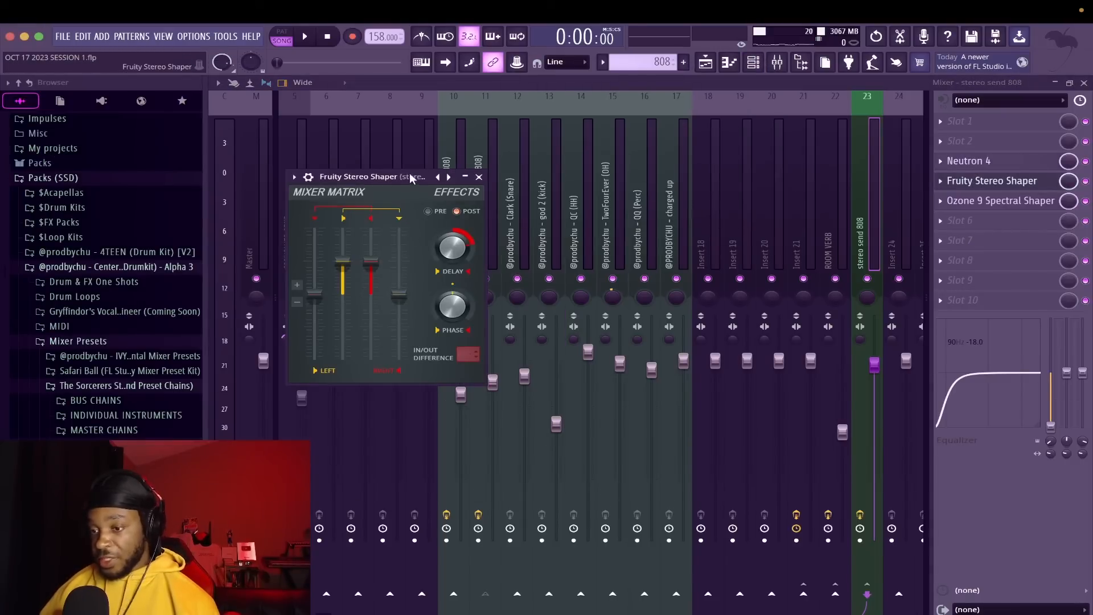
pyautogui.moveTo(402, 176); pyautogui.dragTo(564, 173)
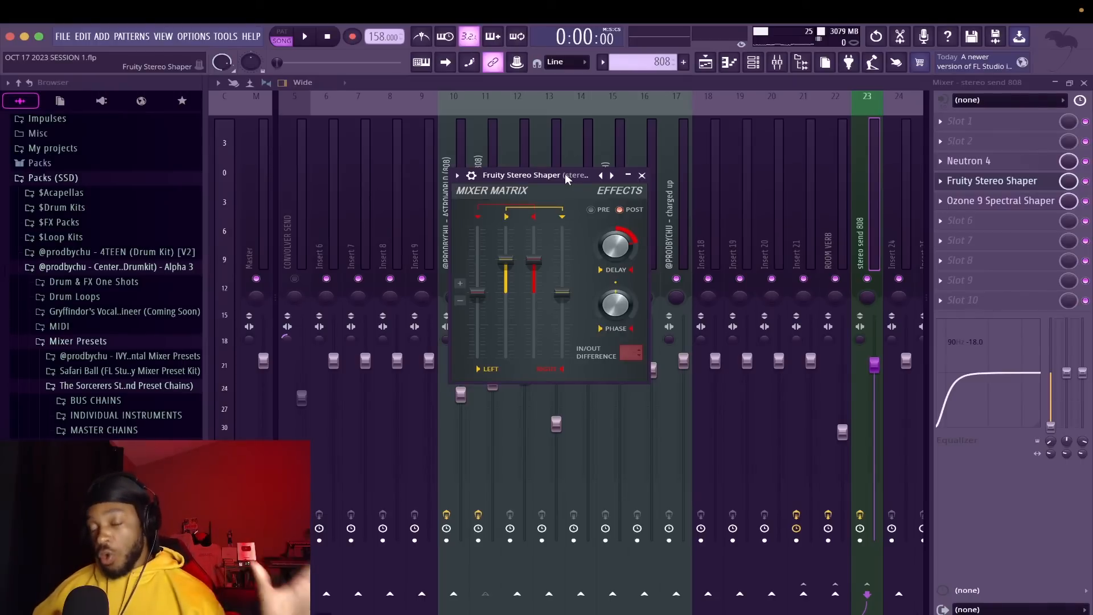
pyautogui.click(974, 199)
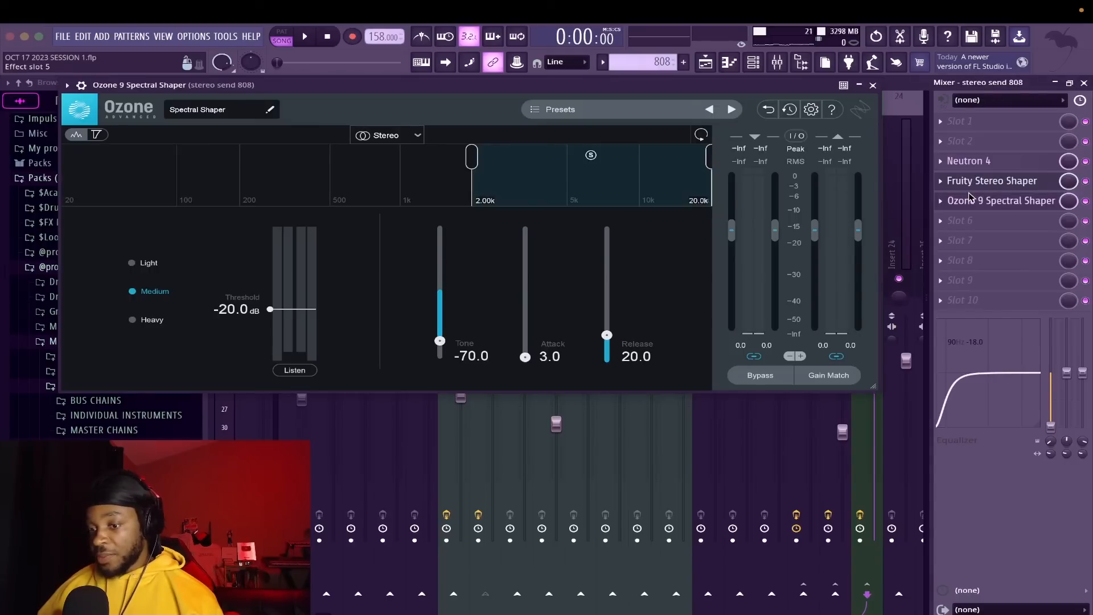
pyautogui.moveTo(402, 88); pyautogui.dragTo(555, 179)
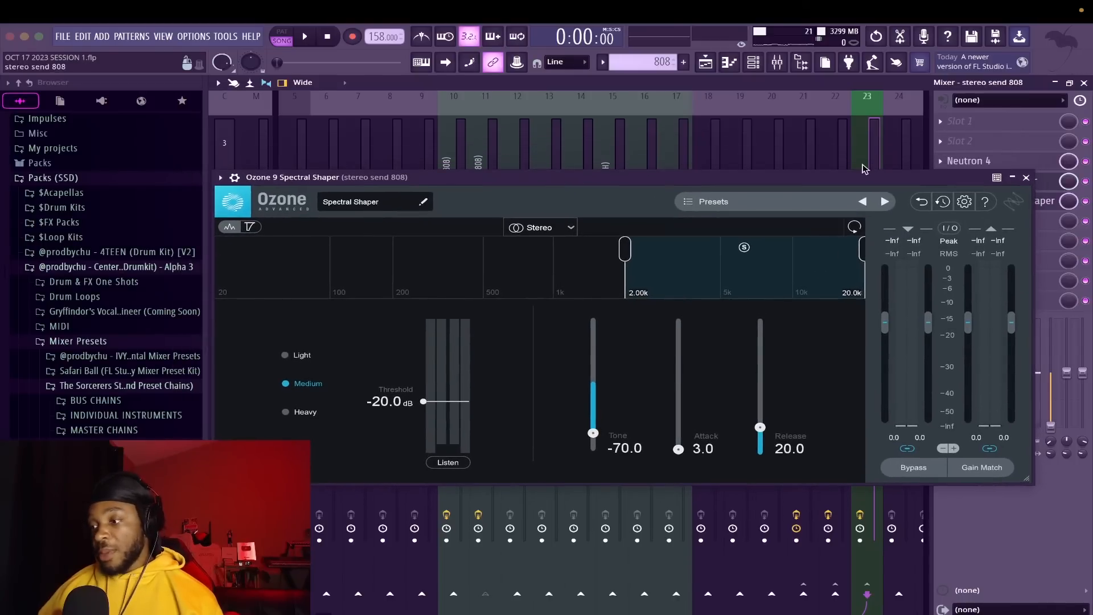
pyautogui.click(1027, 178)
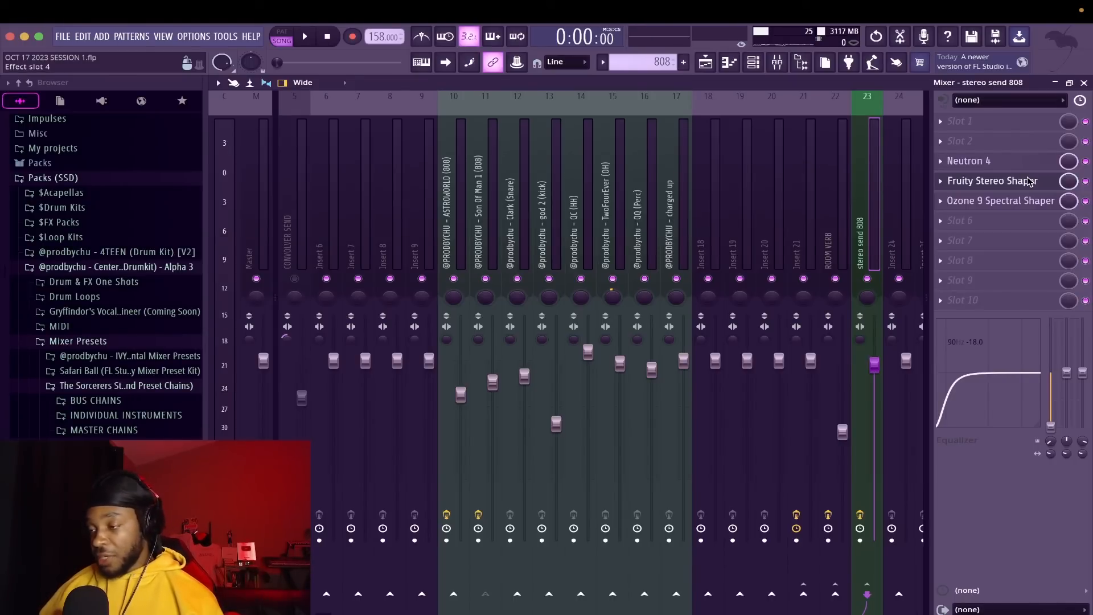
pyautogui.click(1006, 202)
pyautogui.moveTo(721, 183); pyautogui.dragTo(708, 153)
pyautogui.click(1013, 151)
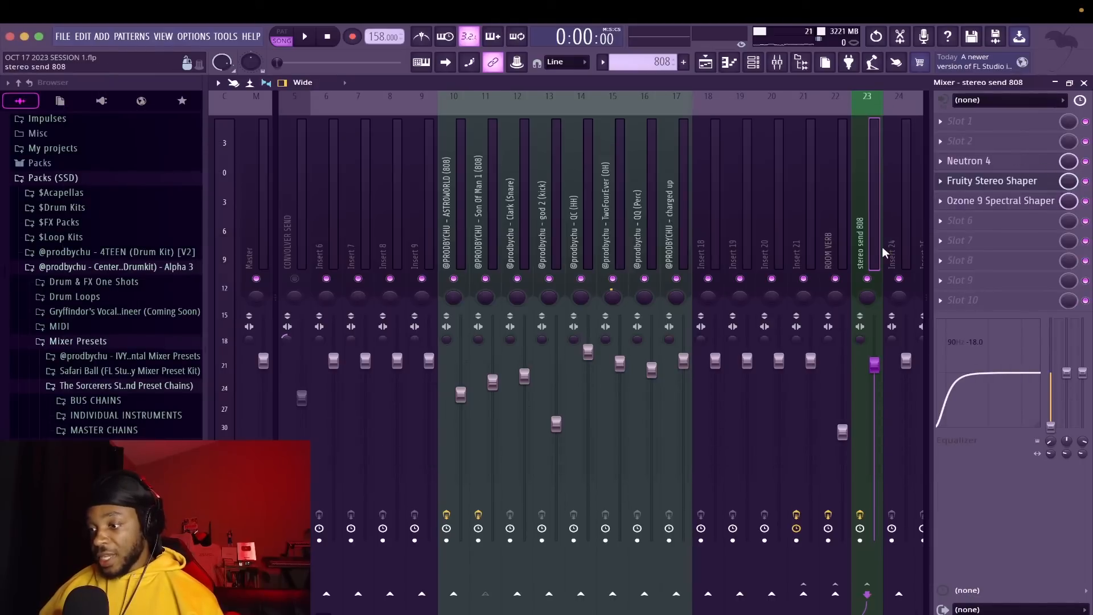
# Compare the beat with the Son Of Man 1 (808) send to stereo send 808 disabled and enabled
pyautogui.click(477, 251)
pyautogui.click(867, 592)
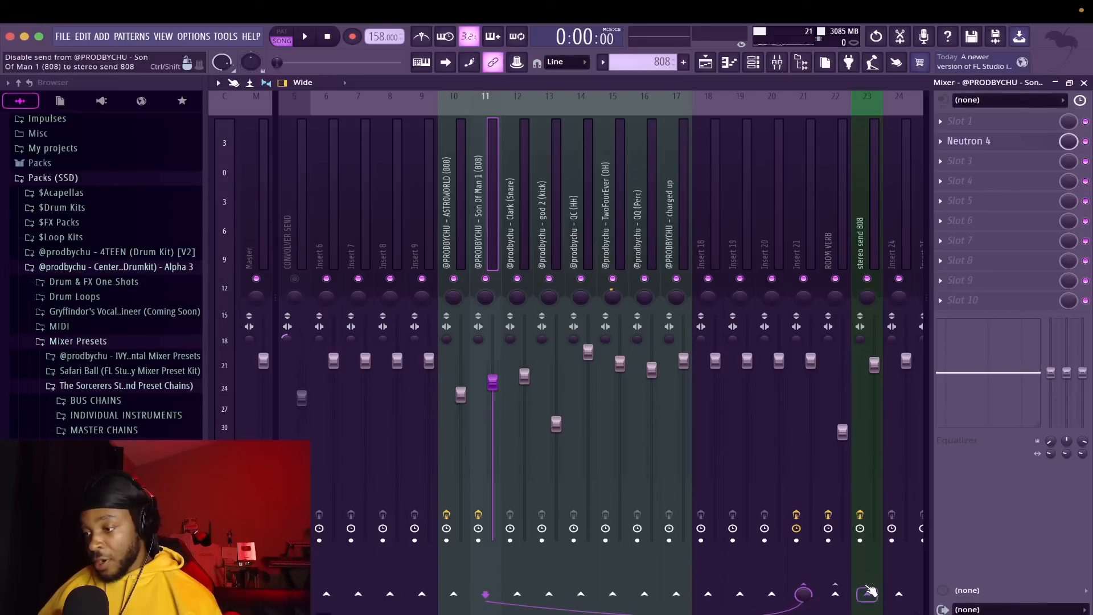
pyautogui.press('space')
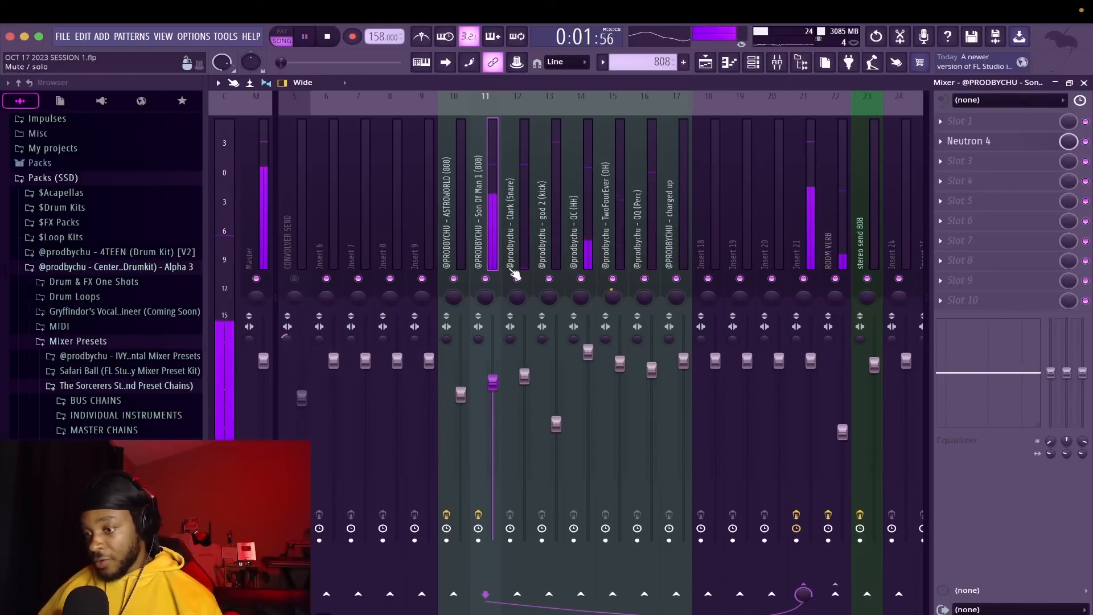
pyautogui.click(866, 594)
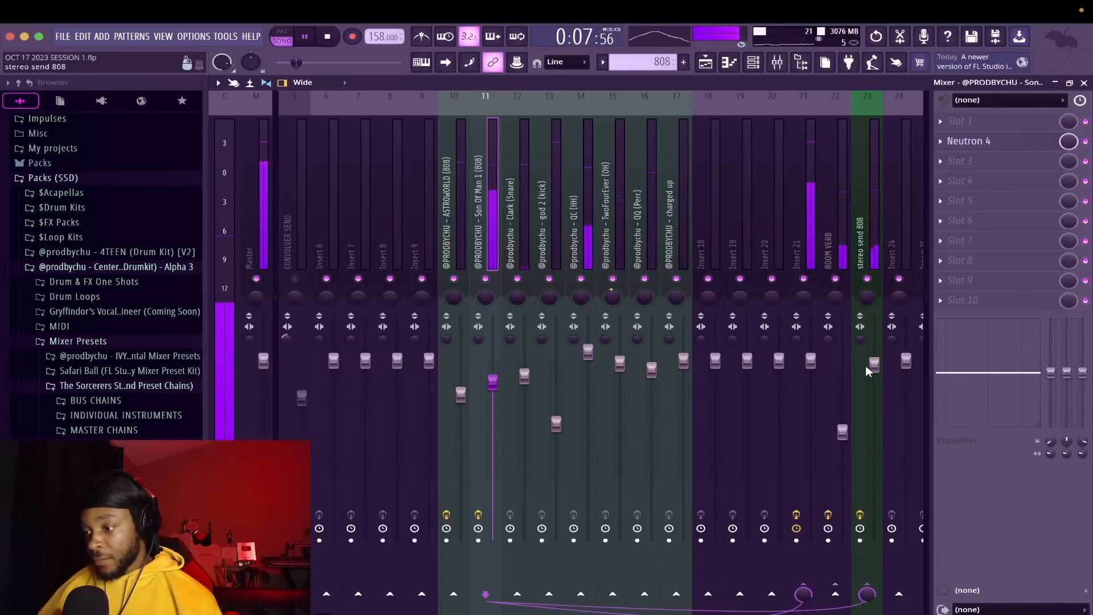
# Raise the stereo send 808 fader slightly and reduce the send level from Son Of Man 1 (808) to it
pyautogui.moveTo(873, 367)
pyautogui.mouseDown()
pyautogui.moveTo(874, 377)
pyautogui.moveTo(871, 366)
pyautogui.mouseUp()
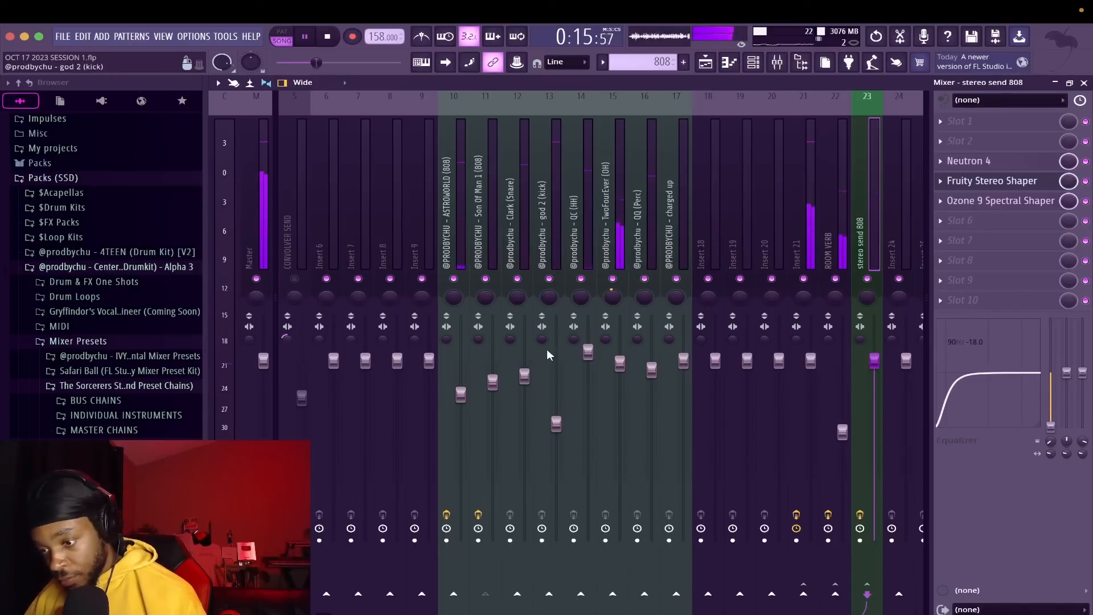
pyautogui.click(488, 238)
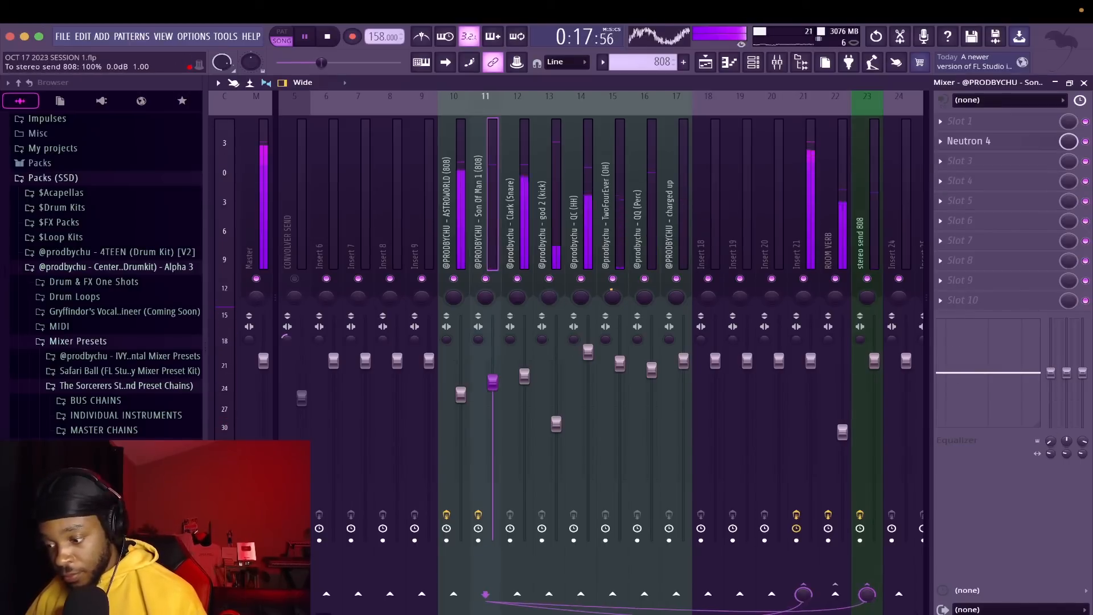
pyautogui.moveTo(867, 594); pyautogui.dragTo(867, 606)
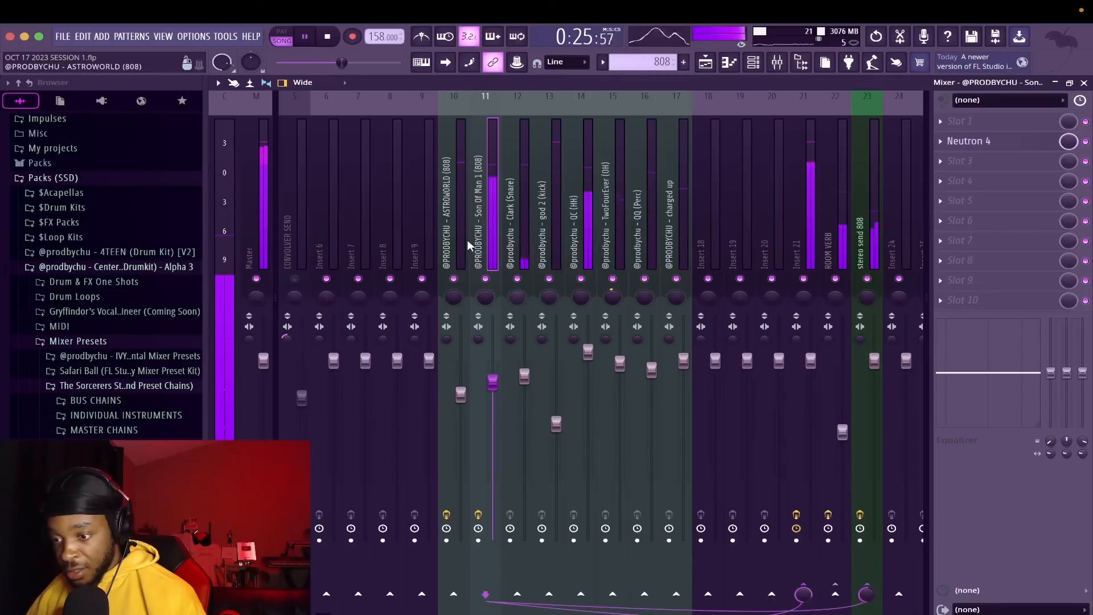
# Slightly reduce the ASTROWORLD (808) send level to stereo send 808, and lower the stereo send 808 fader a touch
pyautogui.click(449, 254)
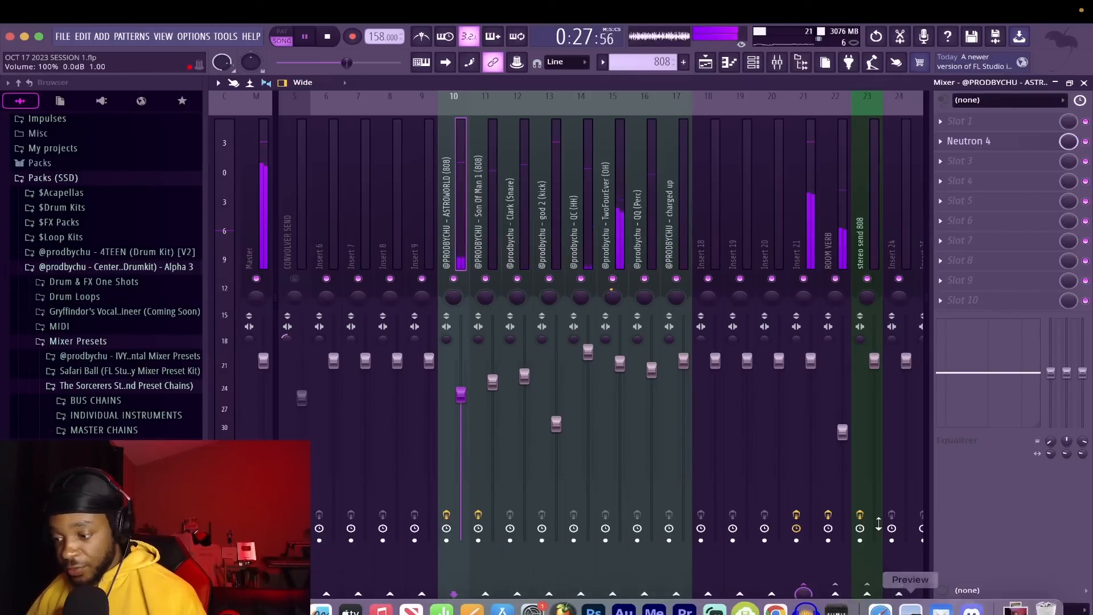
pyautogui.click(869, 593)
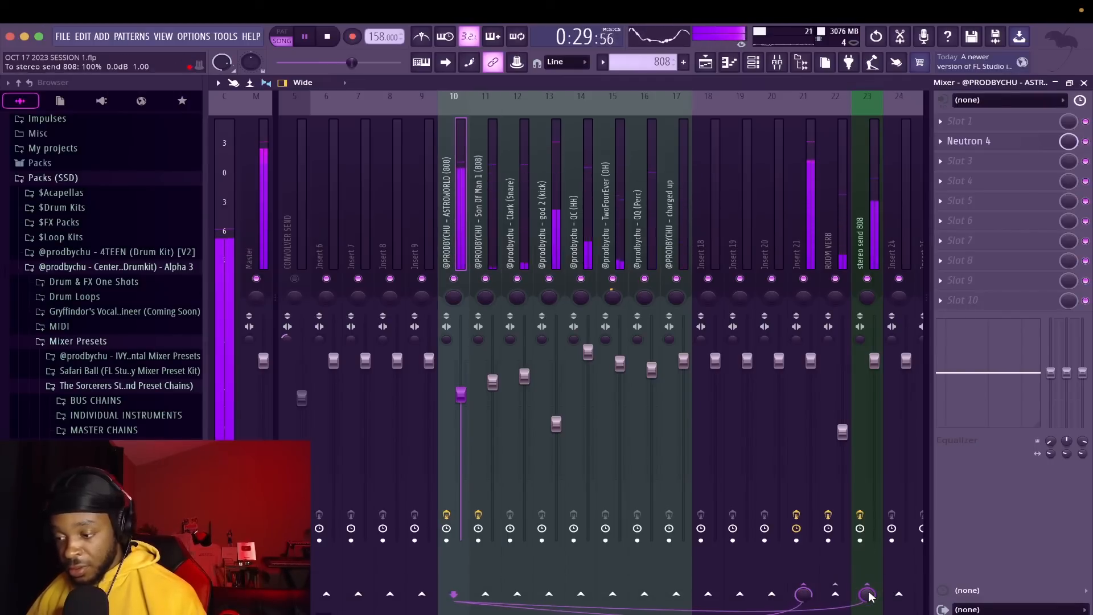
pyautogui.moveTo(869, 596); pyautogui.dragTo(869, 604)
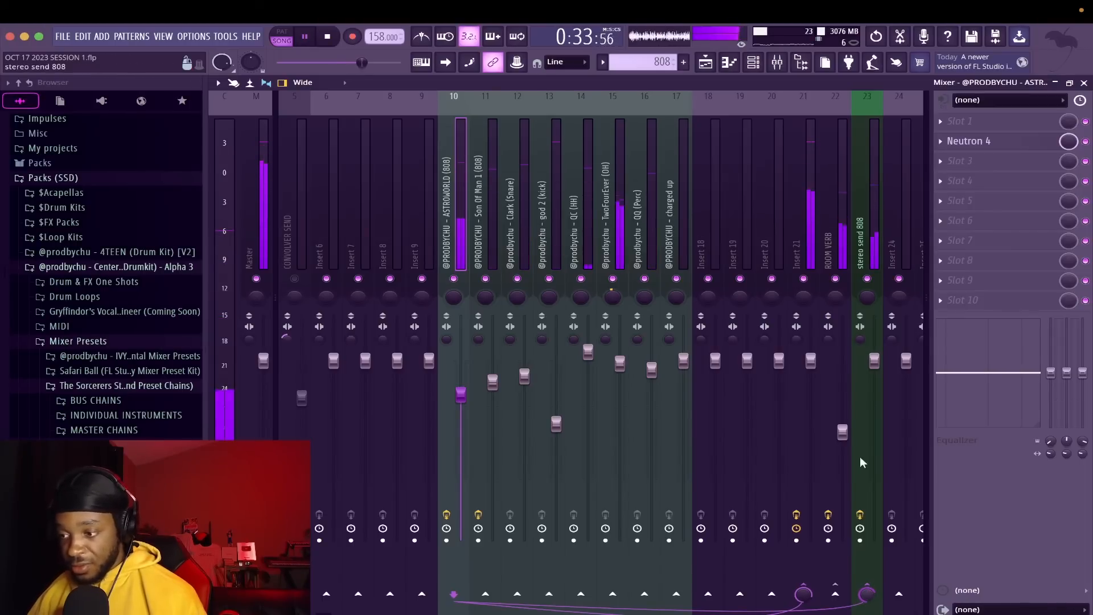
pyautogui.click(865, 263)
pyautogui.moveTo(874, 360); pyautogui.dragTo(871, 364)
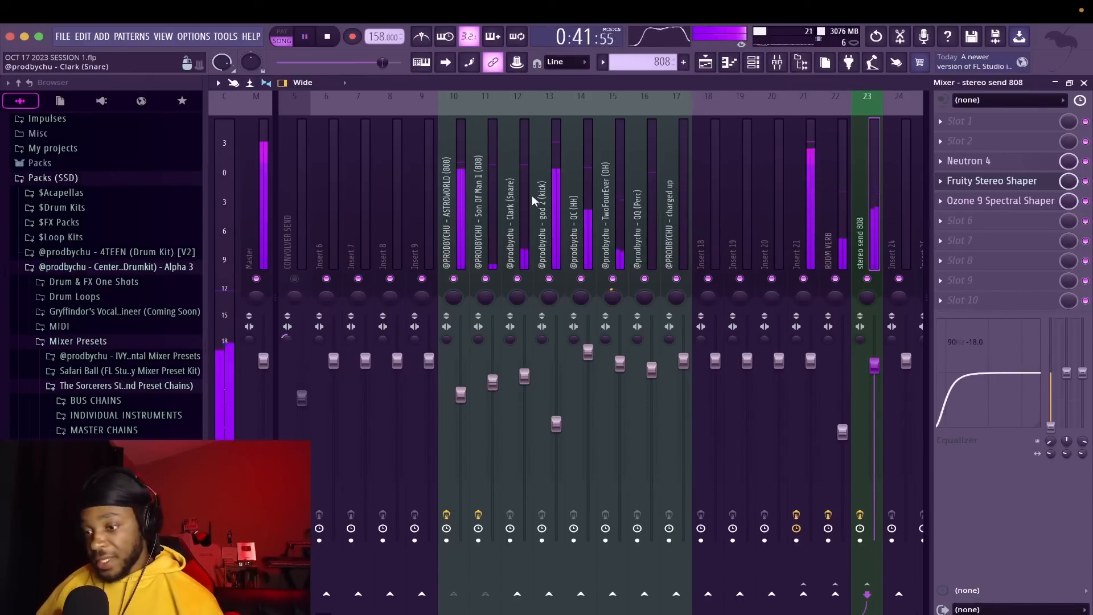
# Unmute MELODY BUS and CONVOLVER SEND, and lower the melody track's fader slightly while the beat plays
pyautogui.scroll(2, 532, 201)
pyautogui.click(390, 279)
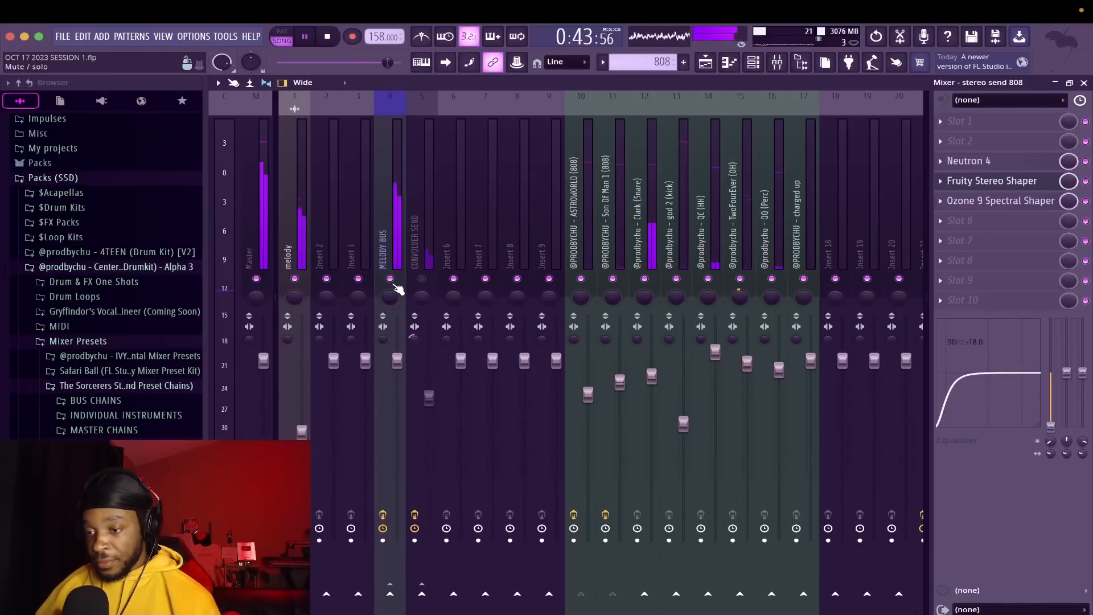
pyautogui.click(422, 279)
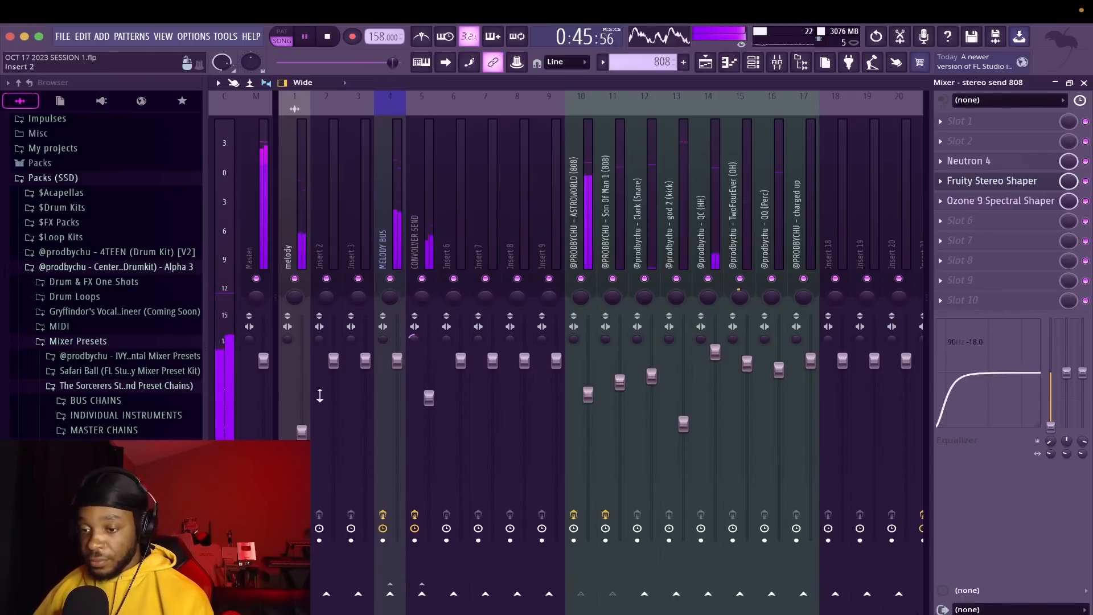
pyautogui.click(302, 431)
pyautogui.moveTo(301, 431); pyautogui.dragTo(302, 434)
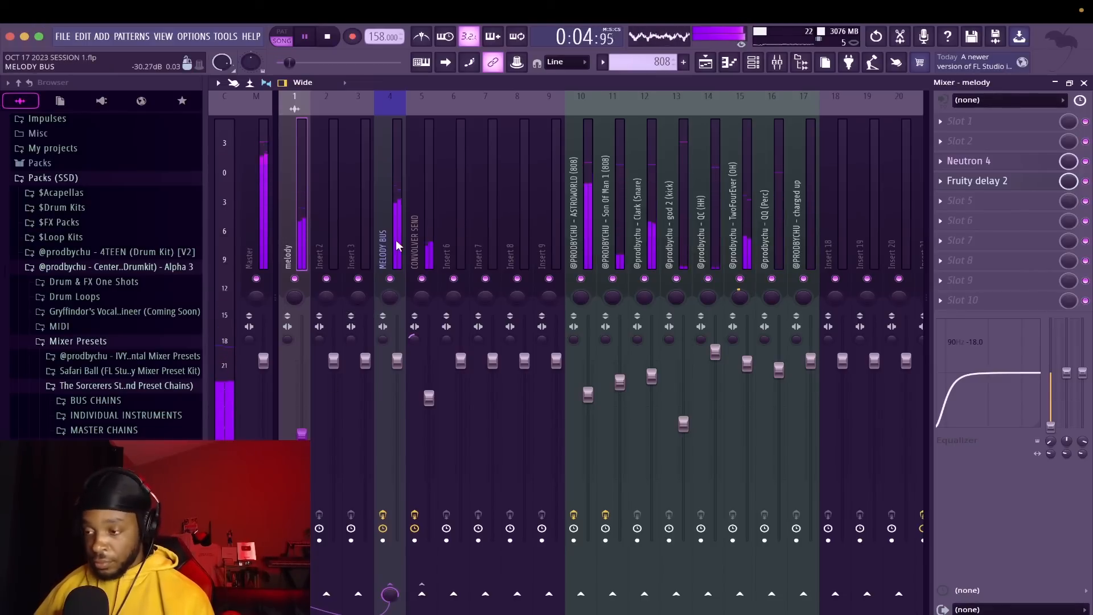
pyautogui.press('space')
# Load the Radiator saturation plugin into slot 4 of the Son Of Man 1 (808) track and position its window
pyautogui.click(608, 242)
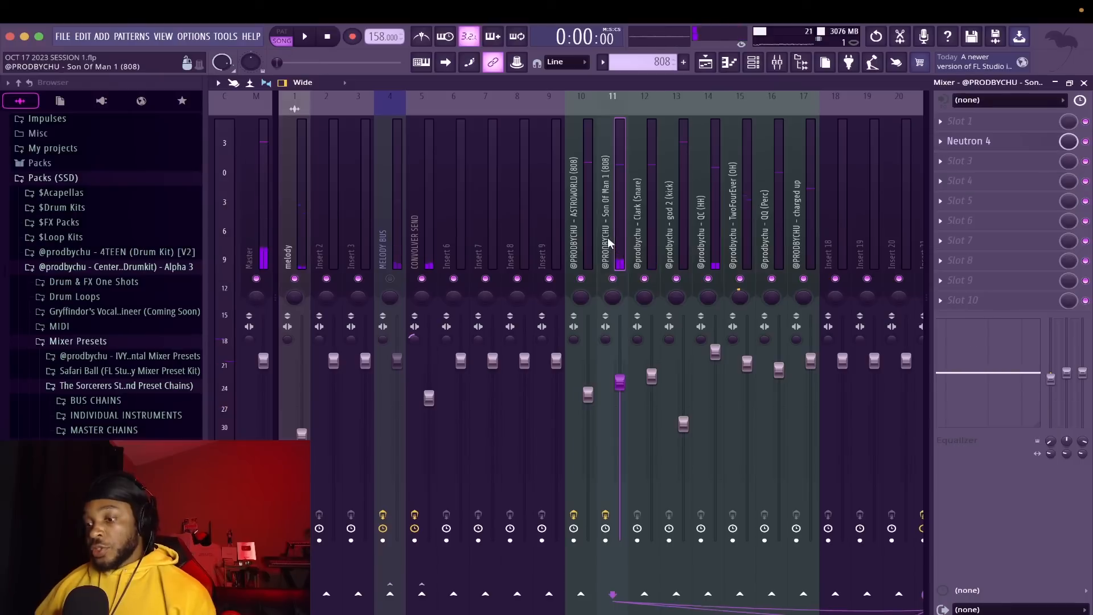
pyautogui.click(946, 181)
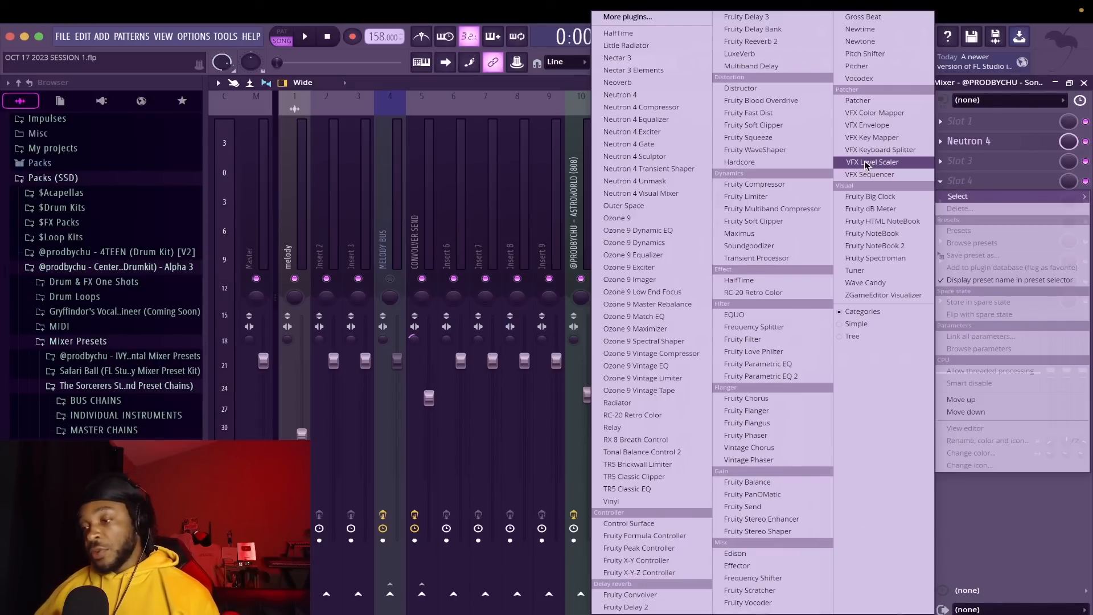
pyautogui.click(648, 405)
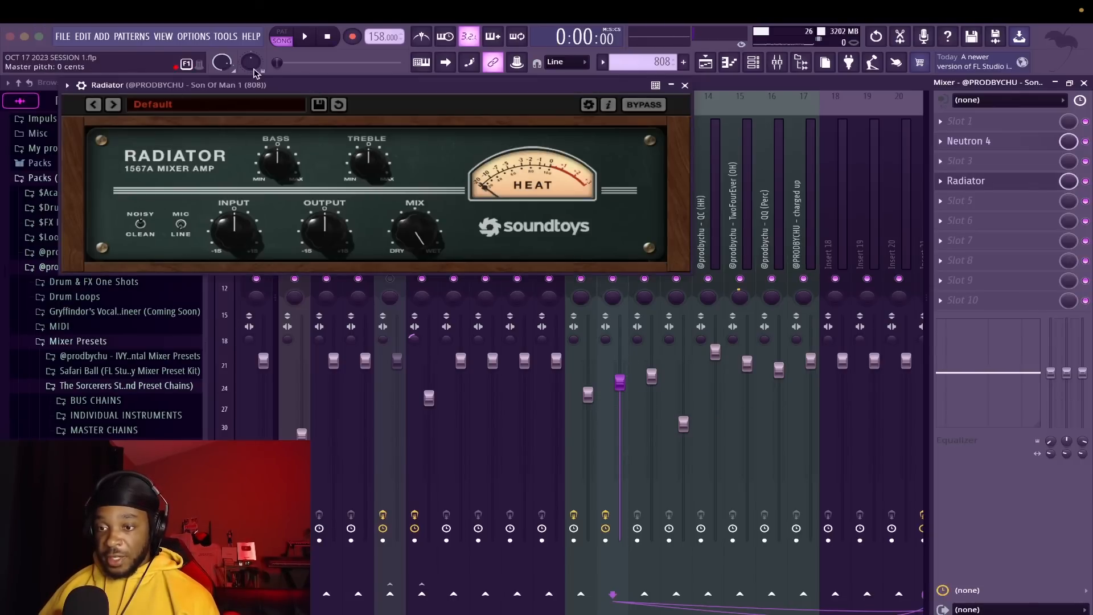
pyautogui.moveTo(276, 90); pyautogui.dragTo(543, 378)
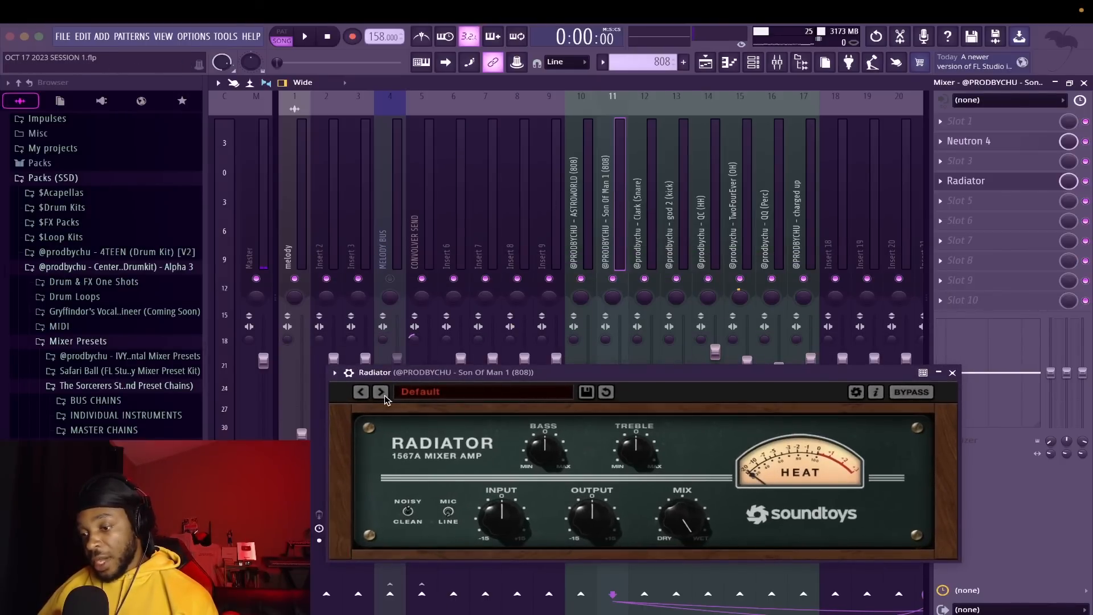
pyautogui.moveTo(494, 373); pyautogui.dragTo(516, 389)
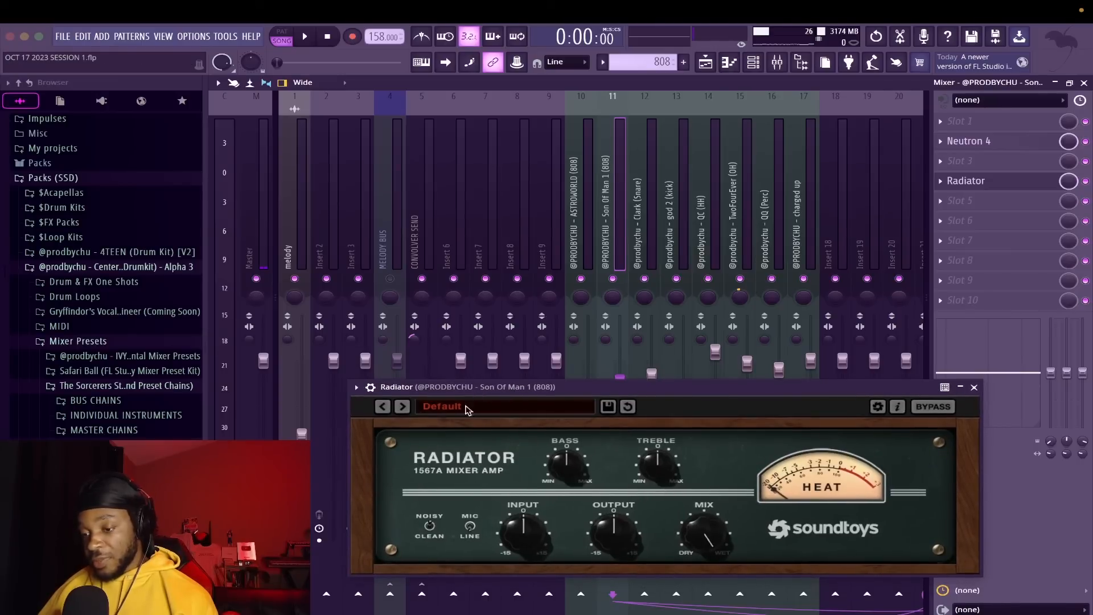
# Audition Radiator presets during playback, choose Drum Puncher, and toggle its Noisy/Clean switch
pyautogui.press('space')
pyautogui.click(404, 407)
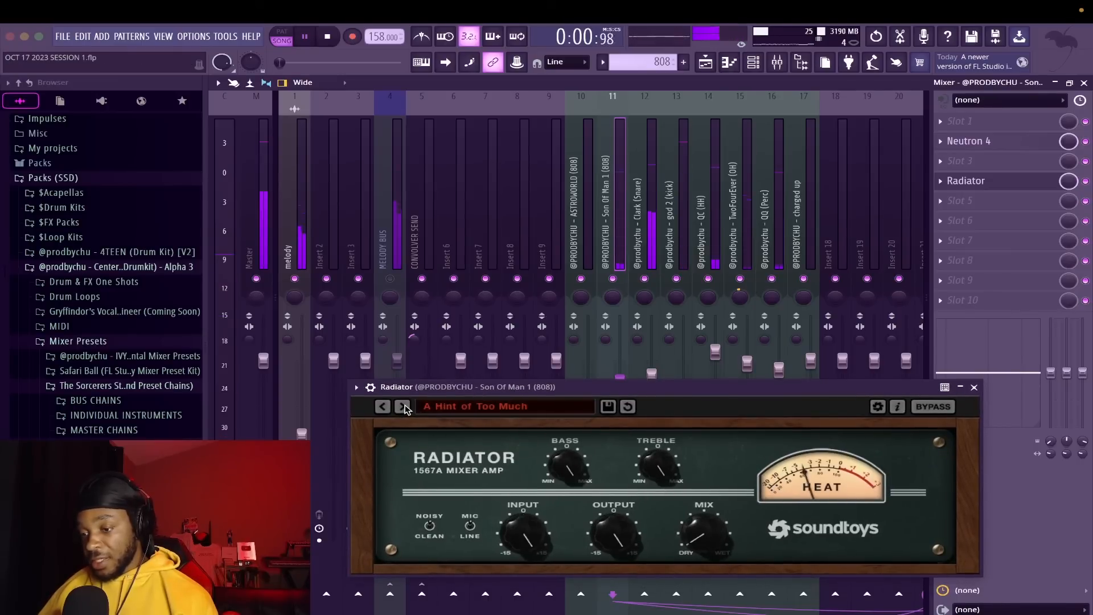
pyautogui.click(403, 407)
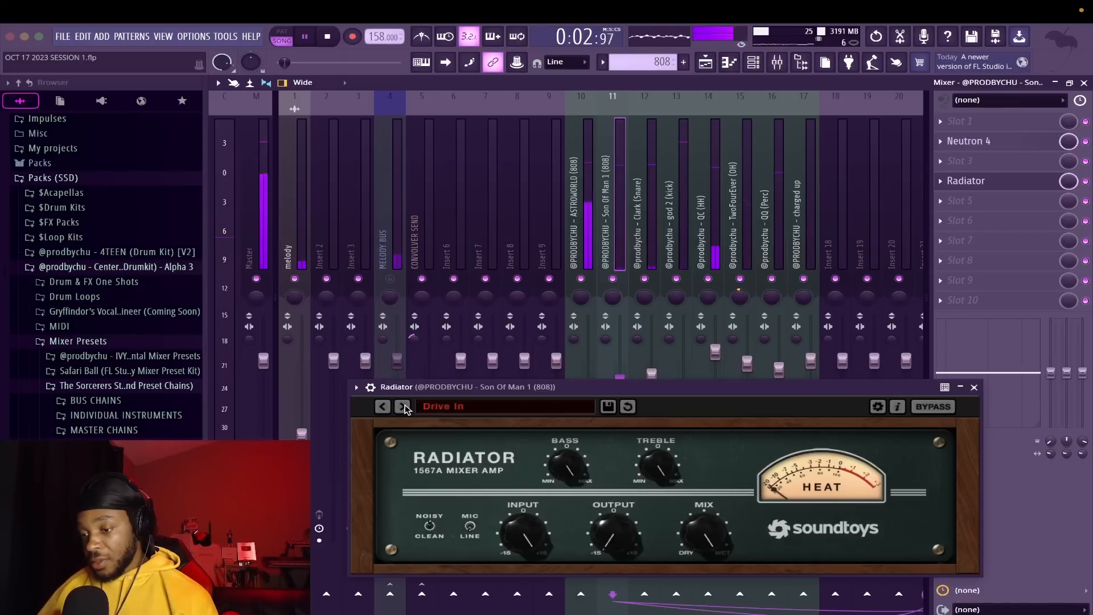
pyautogui.click(403, 407)
pyautogui.click(383, 406)
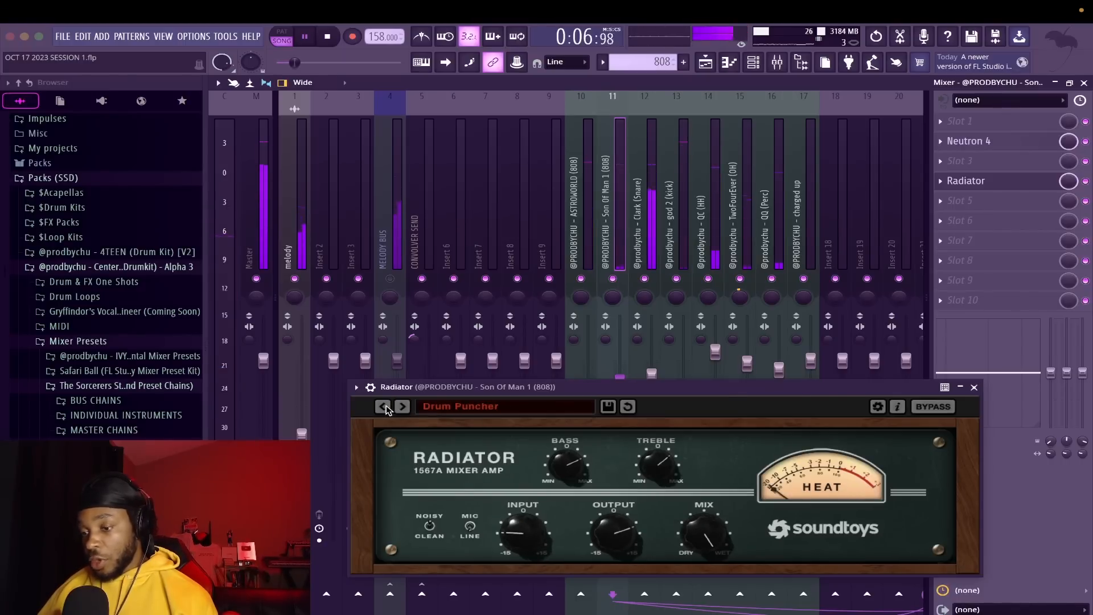
pyautogui.click(430, 527)
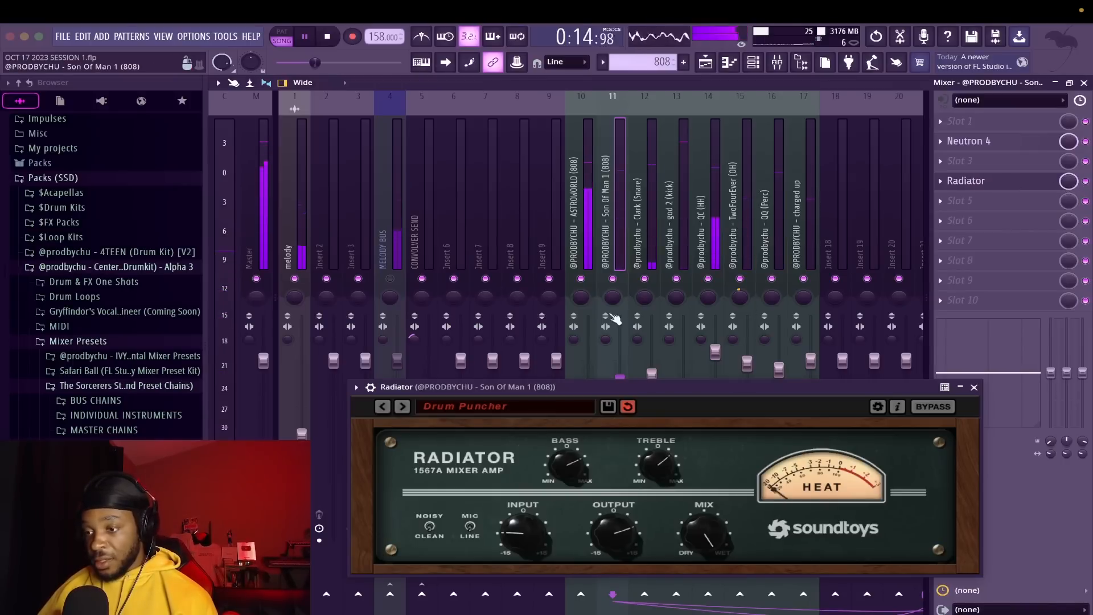
# Raise the Son Of Man 1 (808) track's fader slightly and close the Radiator window
pyautogui.click(619, 251)
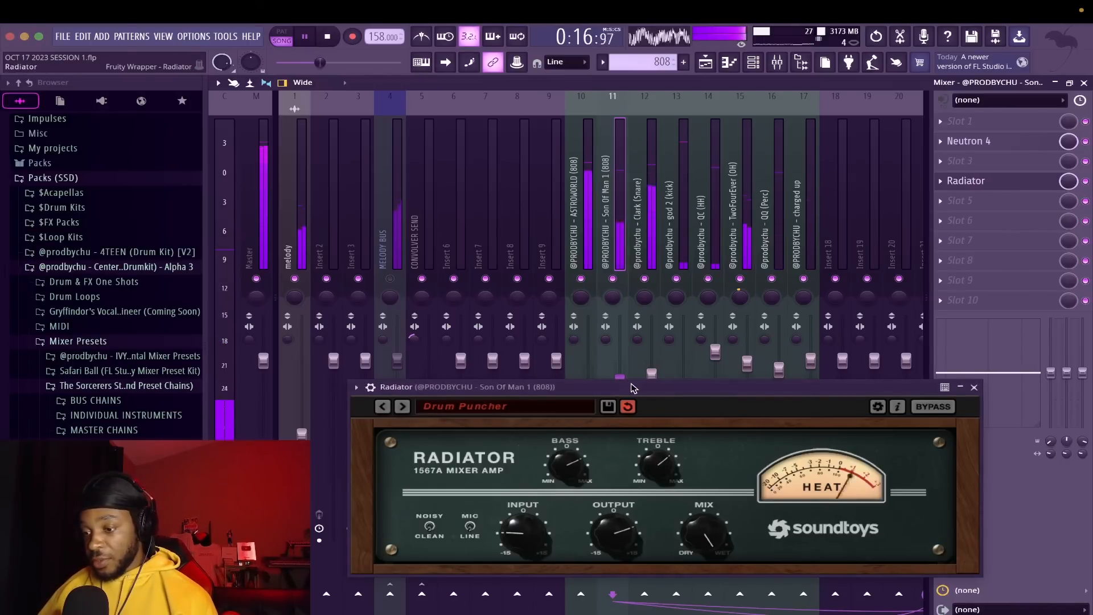
pyautogui.moveTo(632, 387); pyautogui.dragTo(672, 427)
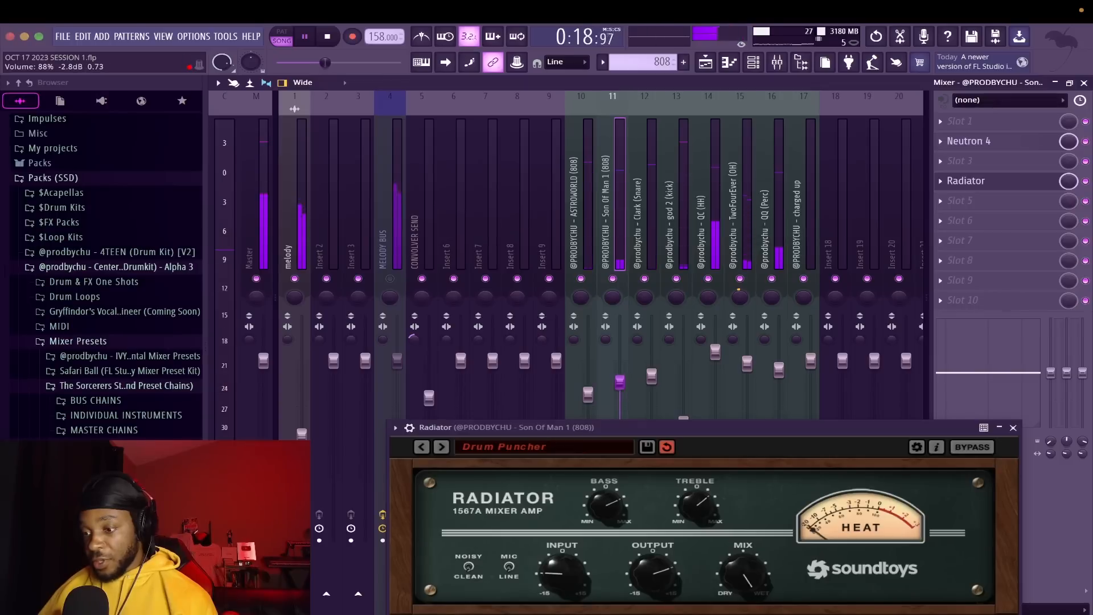
pyautogui.moveTo(620, 383); pyautogui.dragTo(624, 369)
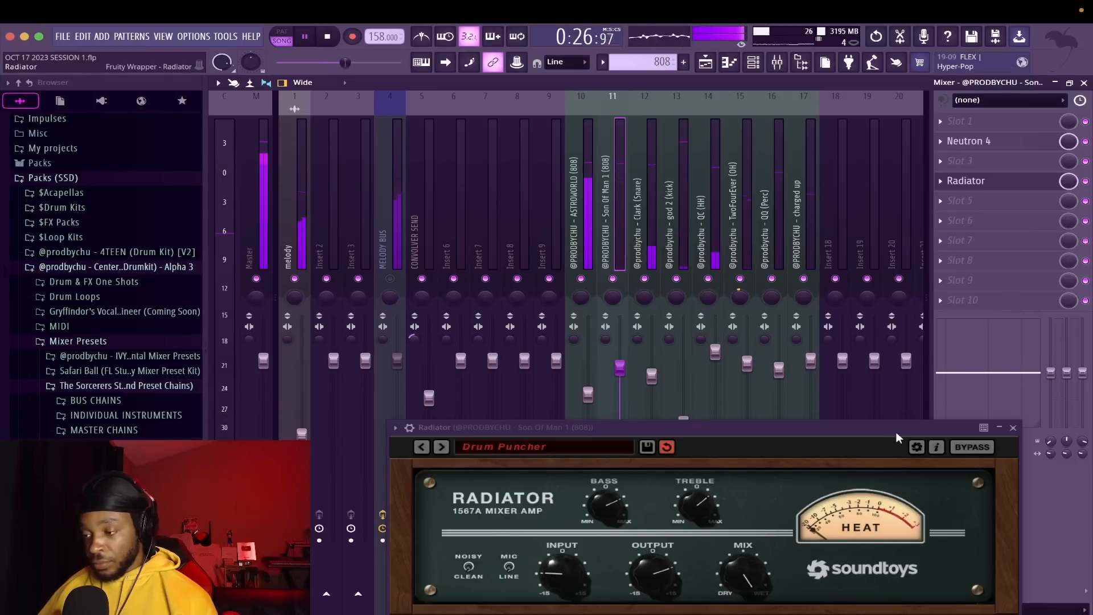
pyautogui.click(1011, 427)
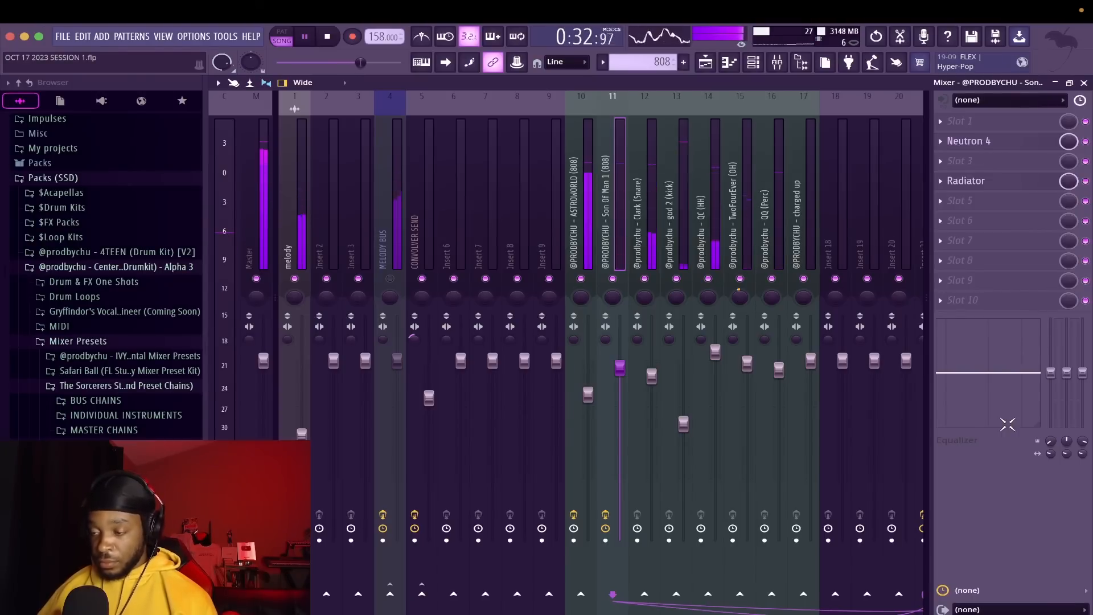
# Bring MELODY BUS back into the mix and listen to the full beat before stopping playback
pyautogui.click(1084, 83)
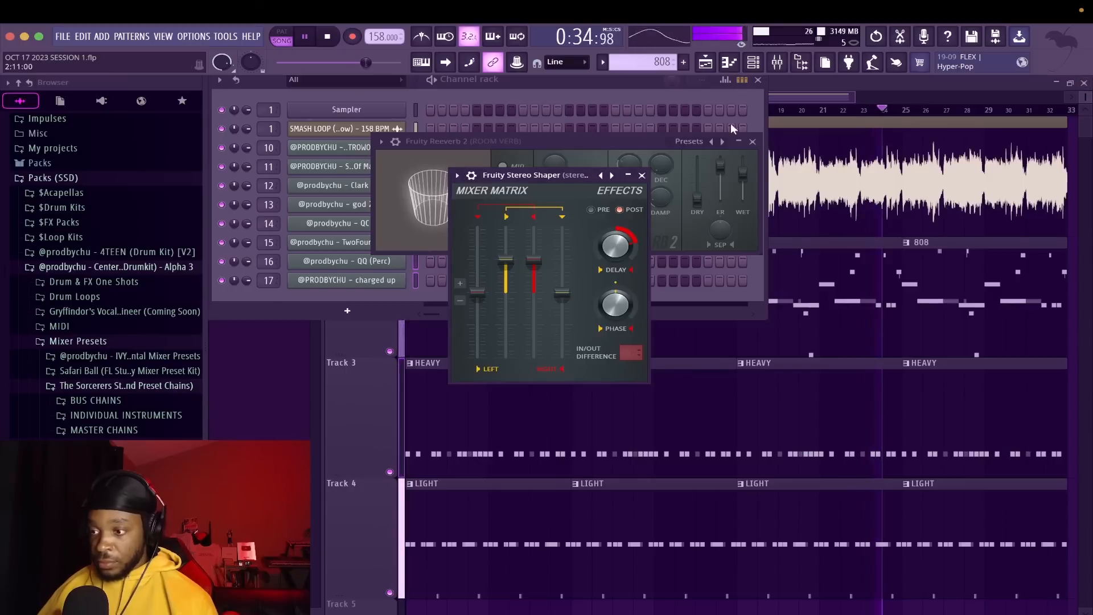
pyautogui.press('F9')
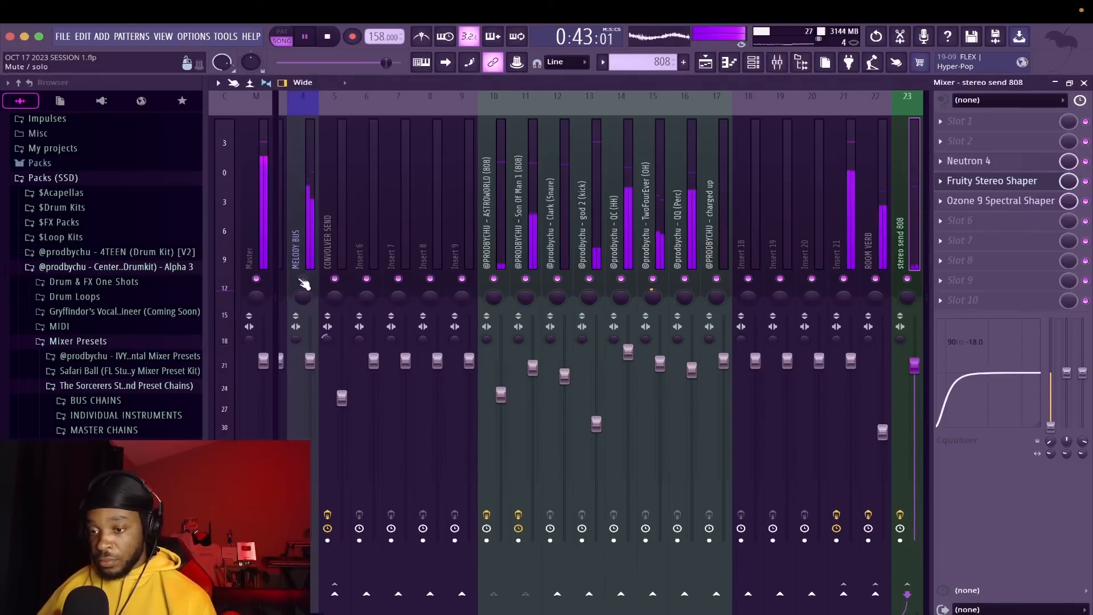
pyautogui.scroll(3, 340, 236)
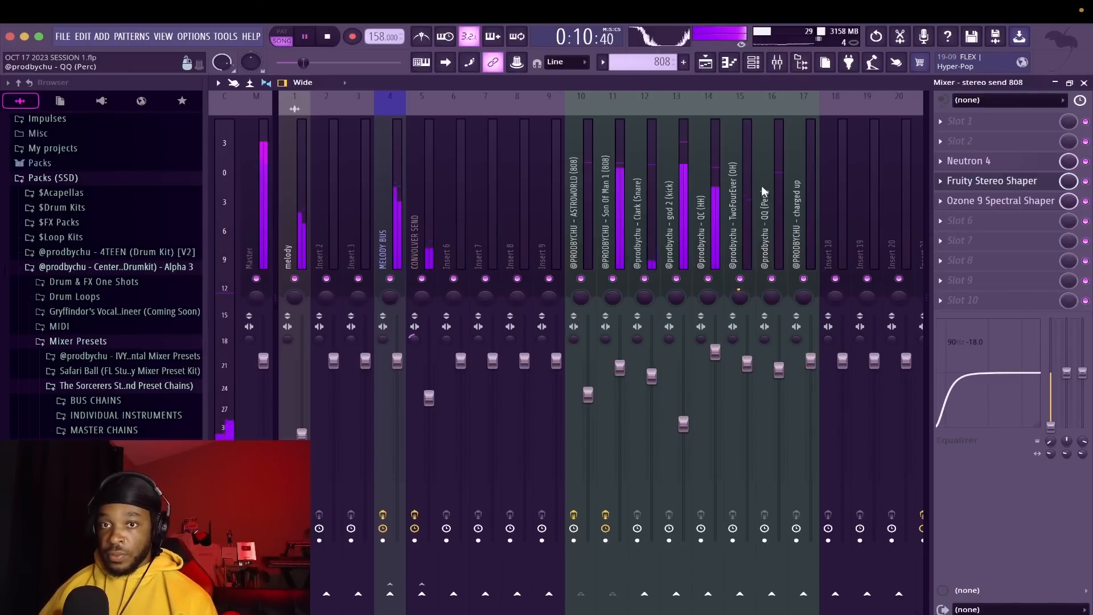
pyautogui.press('space')
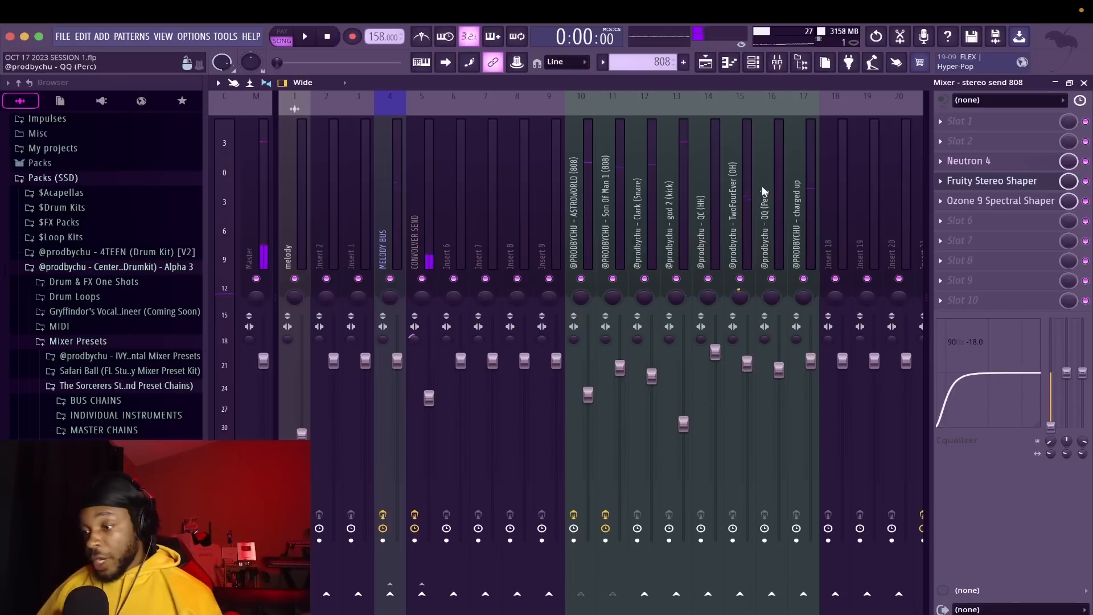